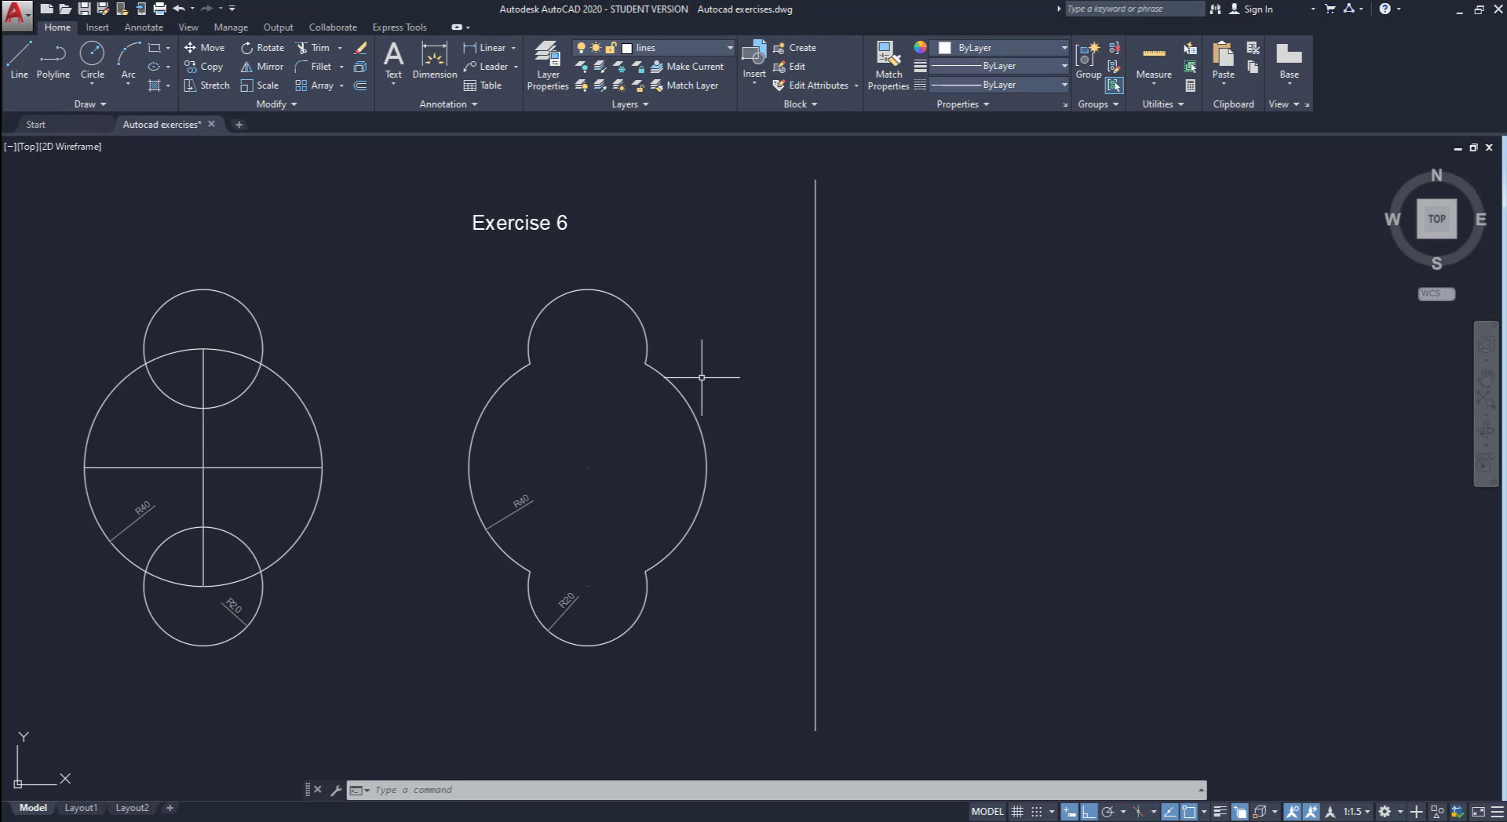
# Draw a radius-40 circle to the right of the vertical divider.
pyautogui.click(90, 53)
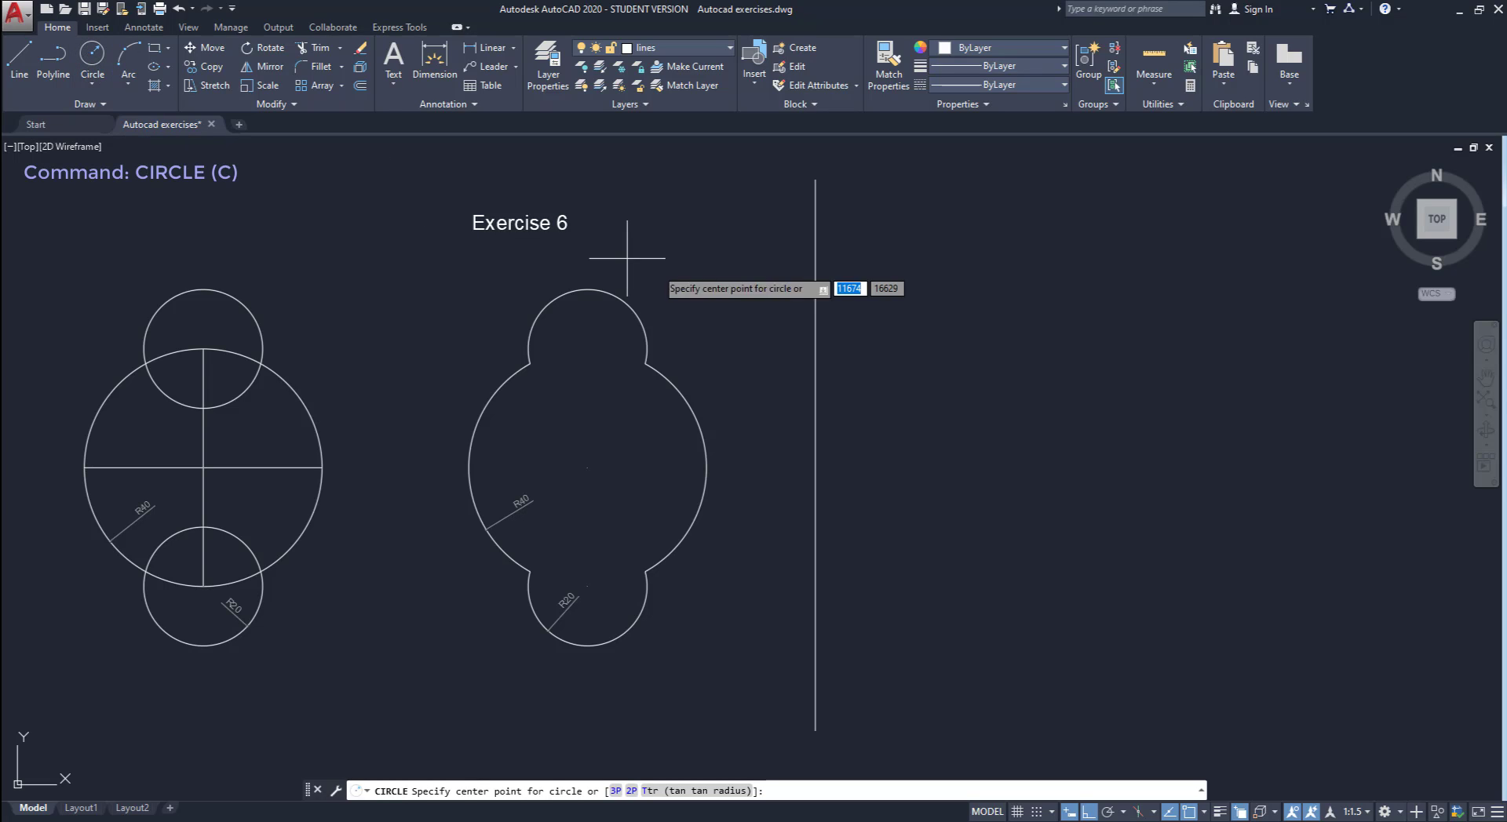
pyautogui.click(1096, 485)
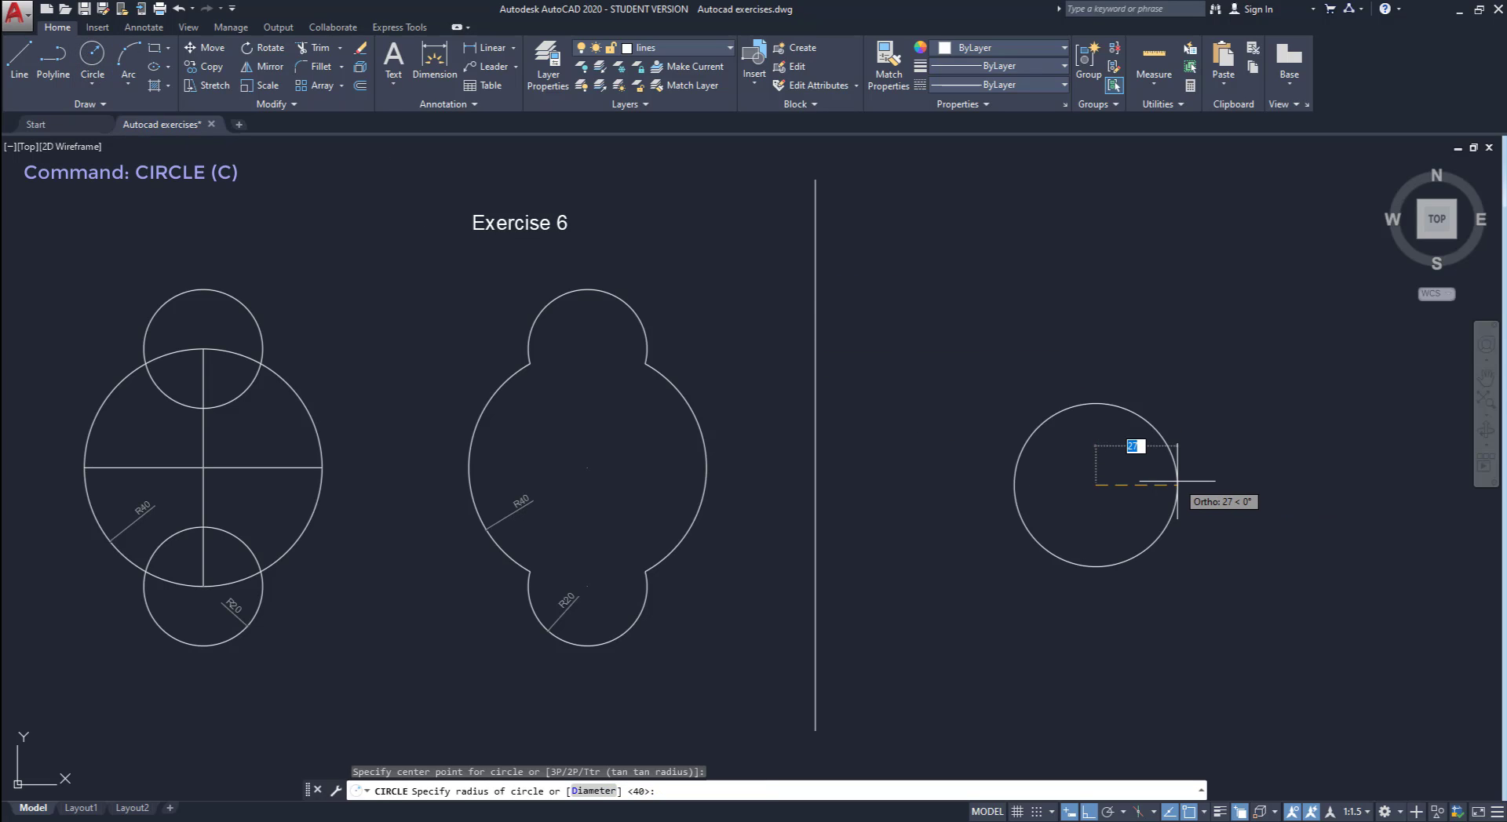
pyautogui.write('40')
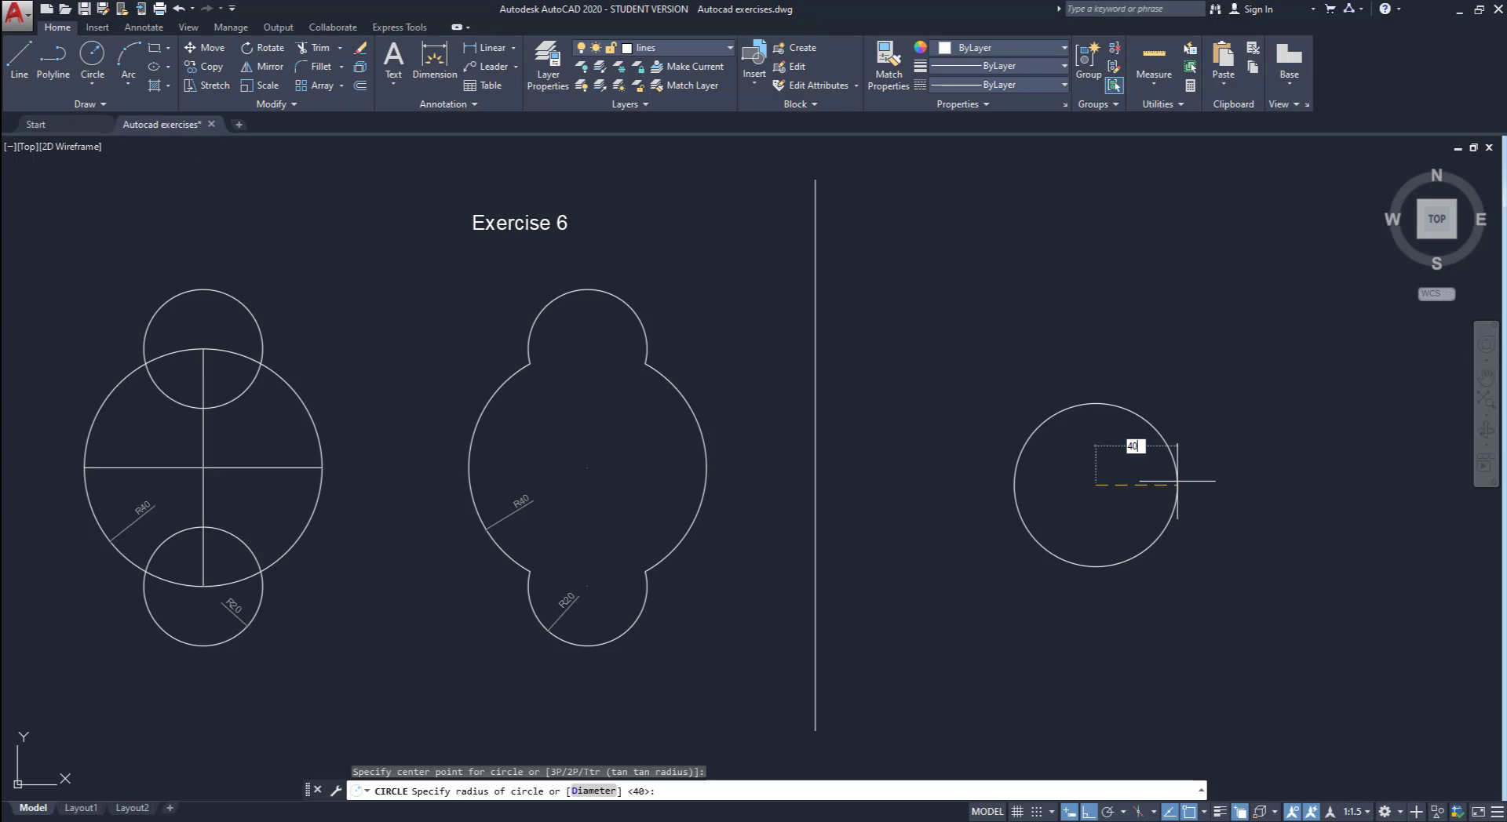
pyautogui.press('Return')
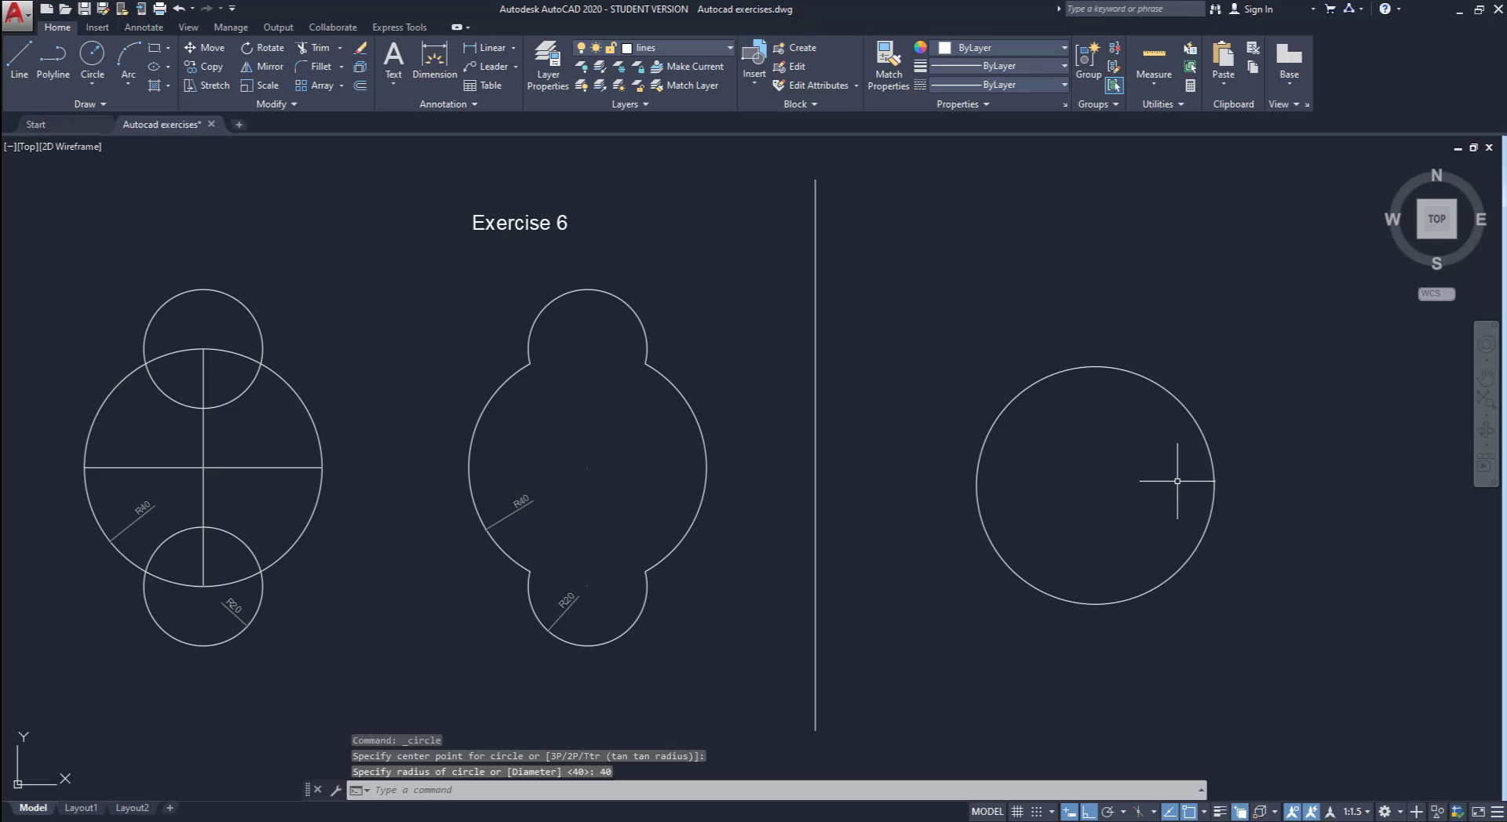
# Draw a vertical line from the circle's bottom quadrant to its top quadrant.
pyautogui.write('l')
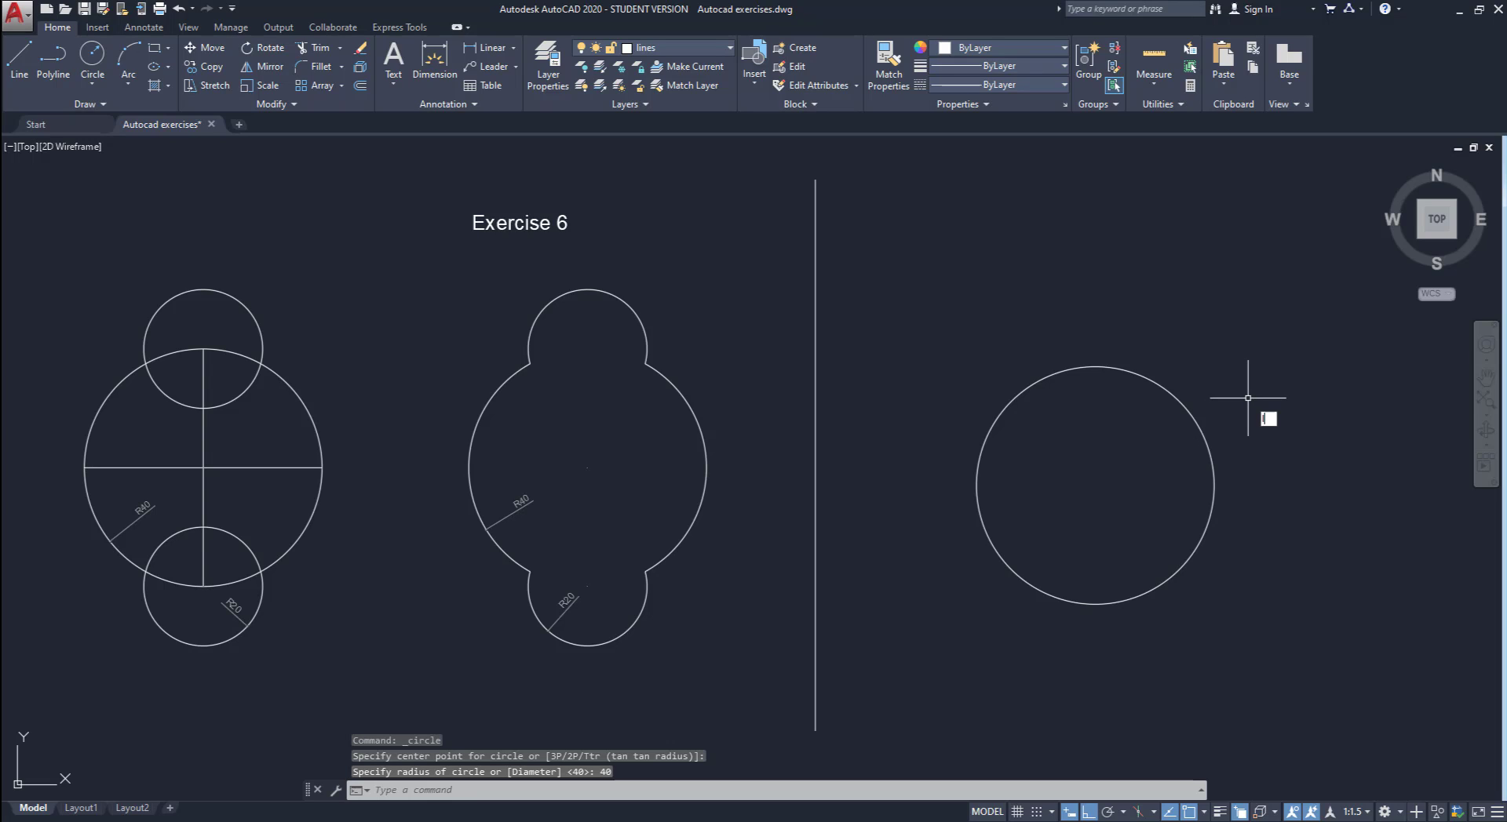
pyautogui.press('Return')
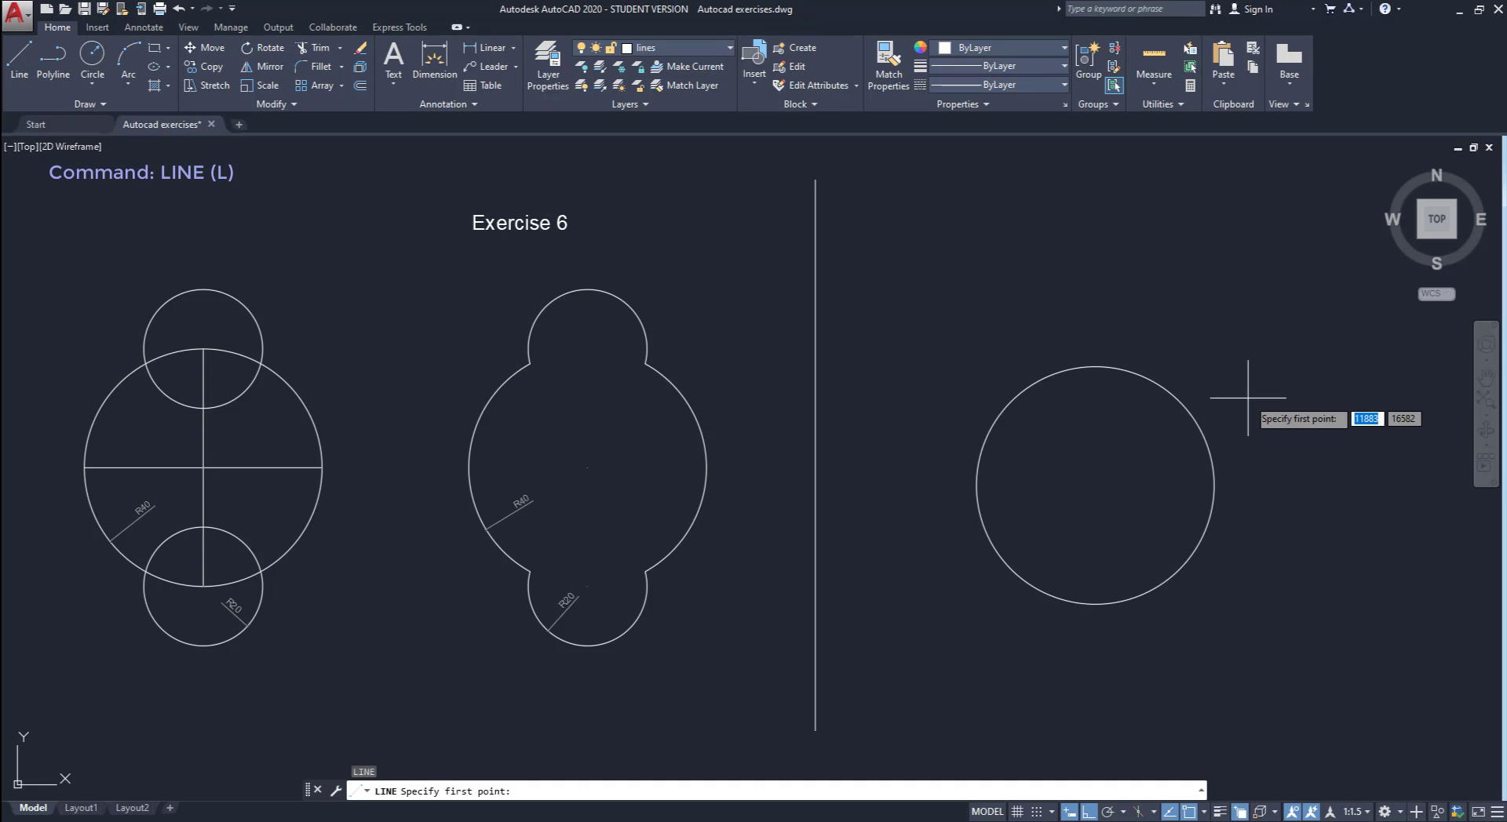
pyautogui.click(1204, 813)
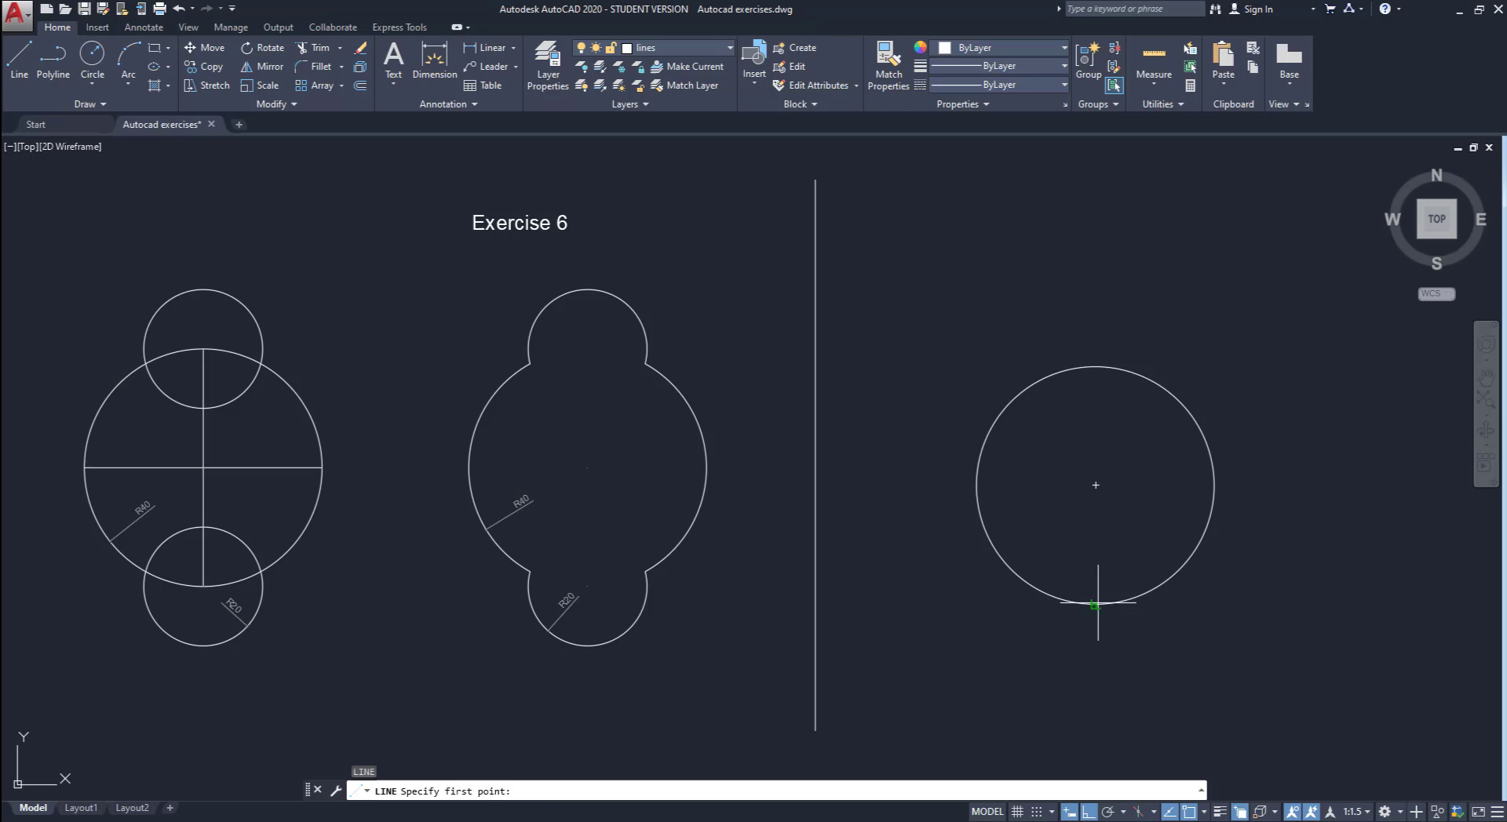
pyautogui.click(1096, 604)
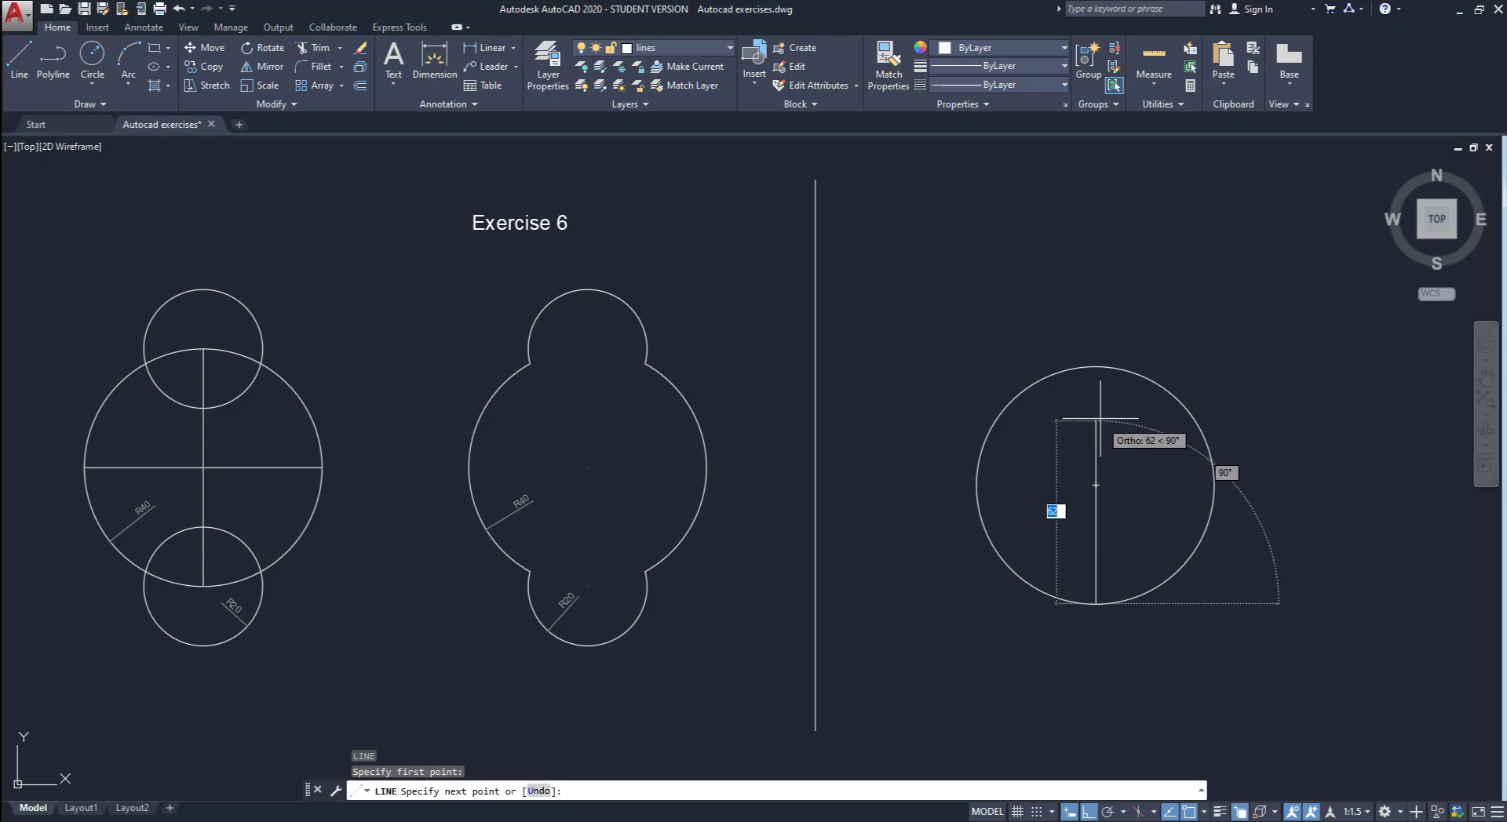
pyautogui.click(1095, 366)
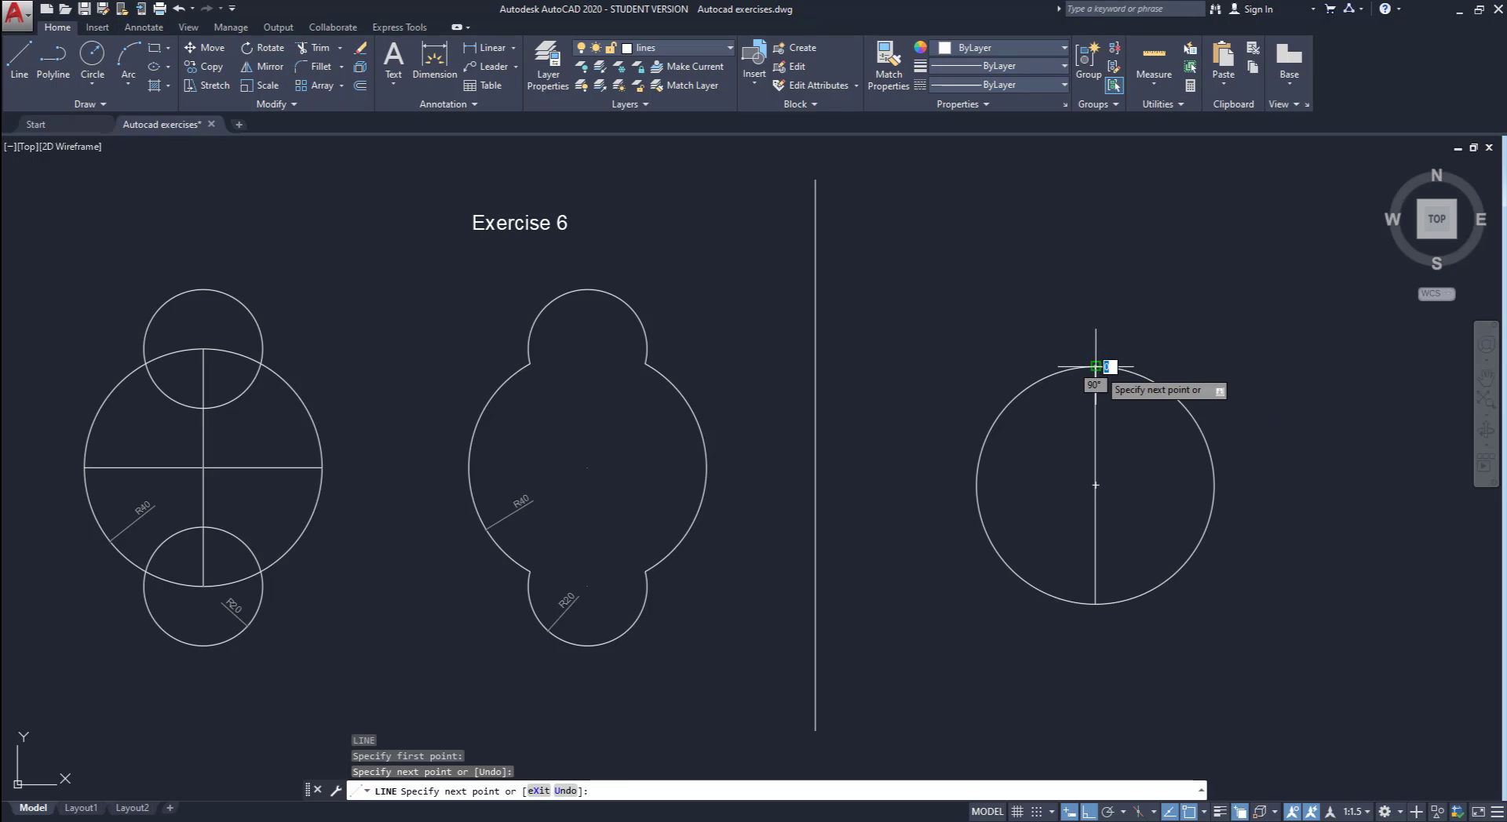
pyautogui.press('Escape')
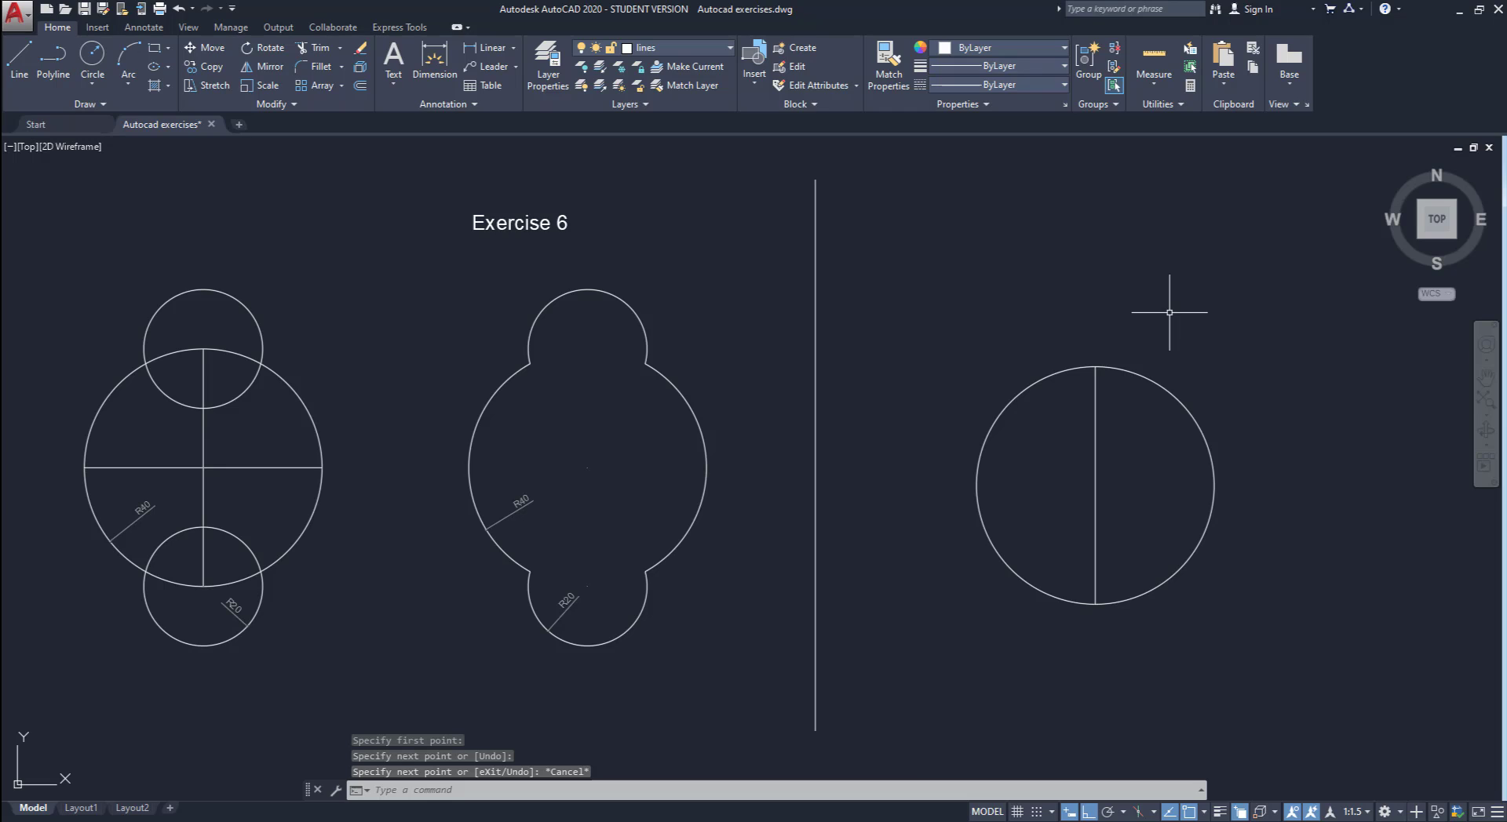
# Draw two radius-20 circles centred on the big circle's top and bottom quadrants.
pyautogui.write('c')
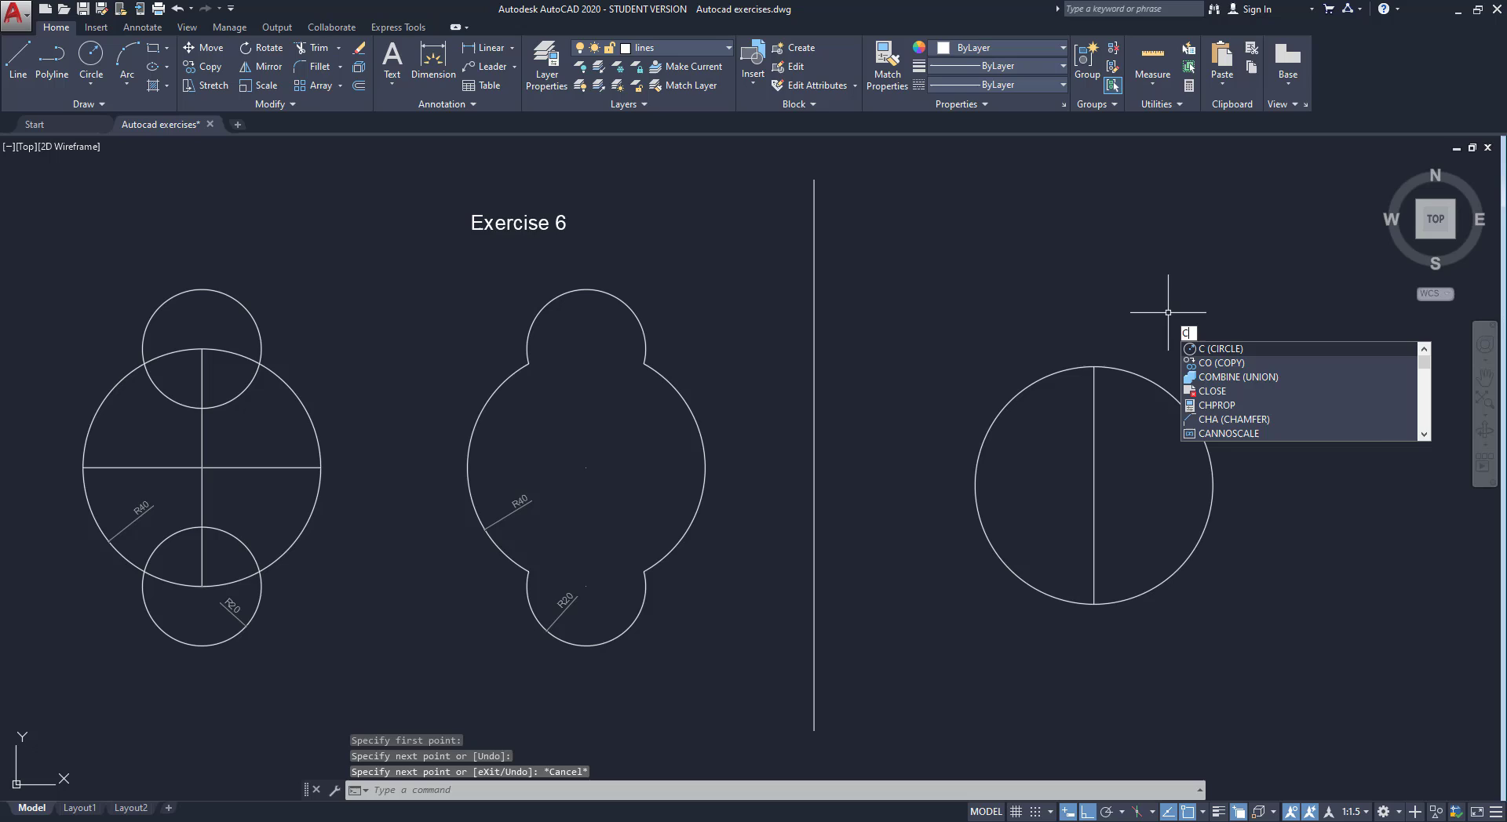
pyautogui.press('Return')
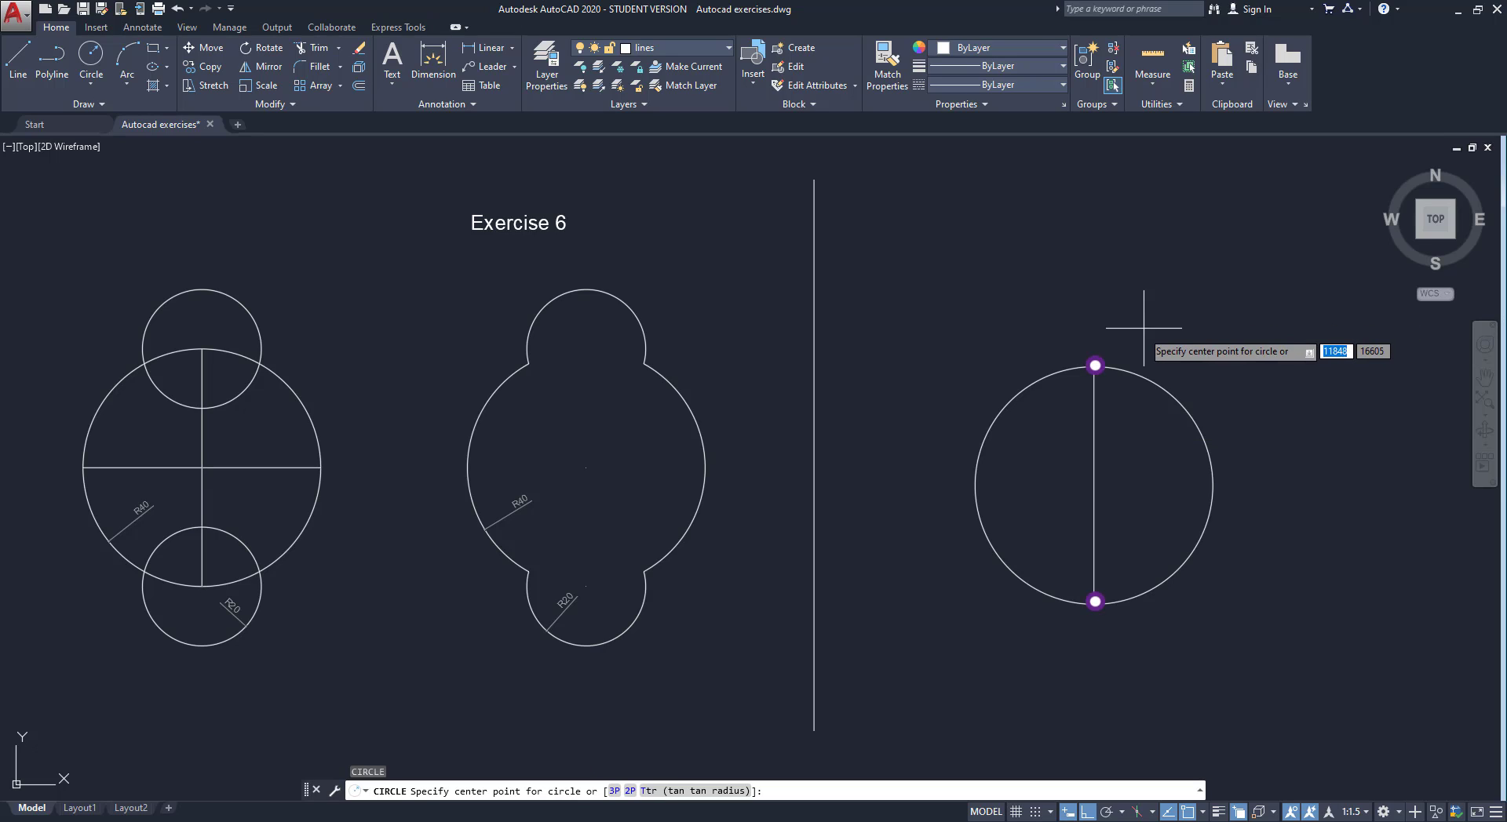
pyautogui.click(1096, 365)
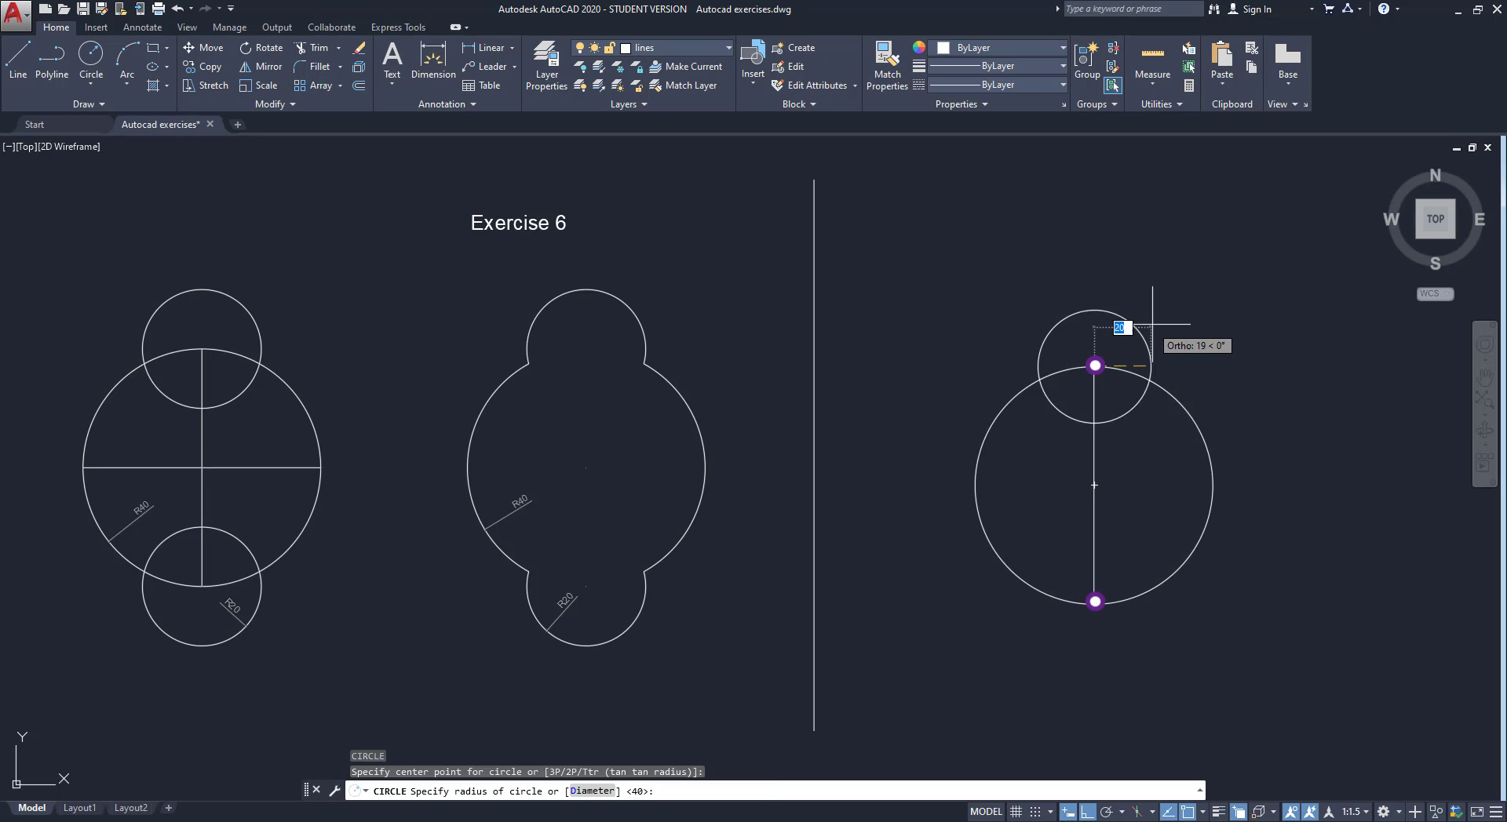
pyautogui.write('20')
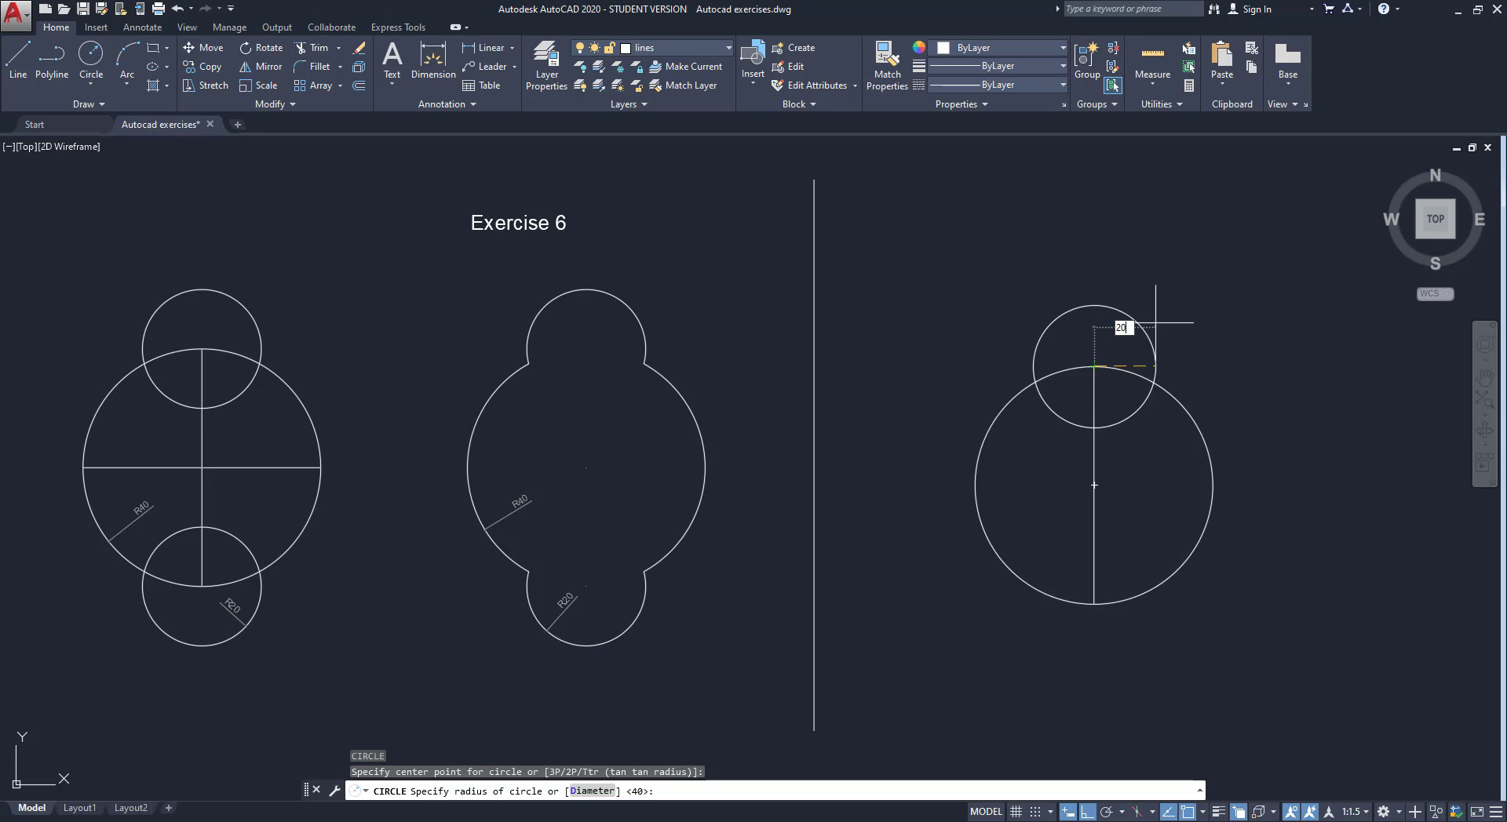
pyautogui.press('Return')
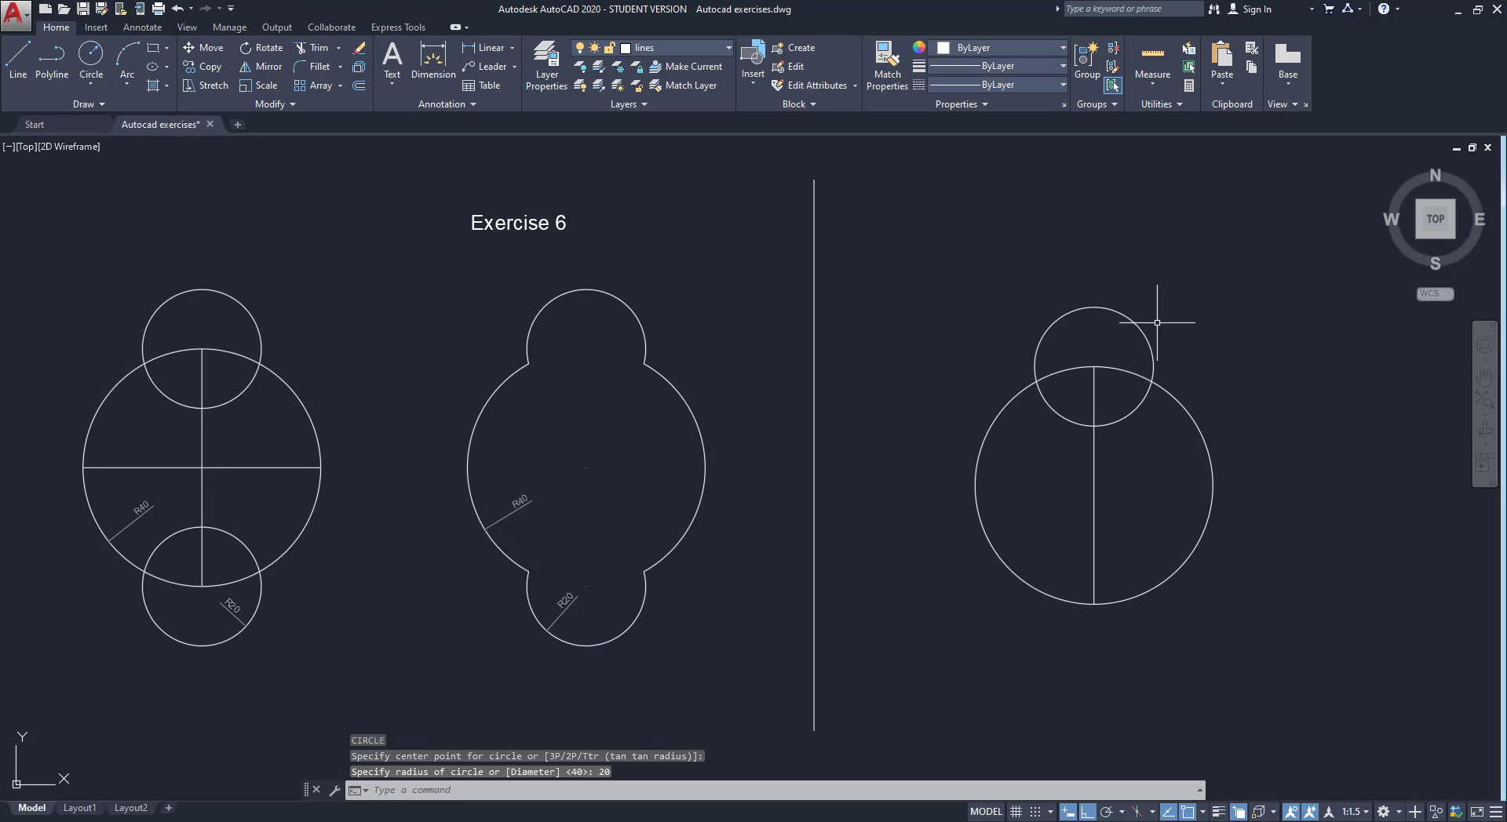
pyautogui.press('Return')
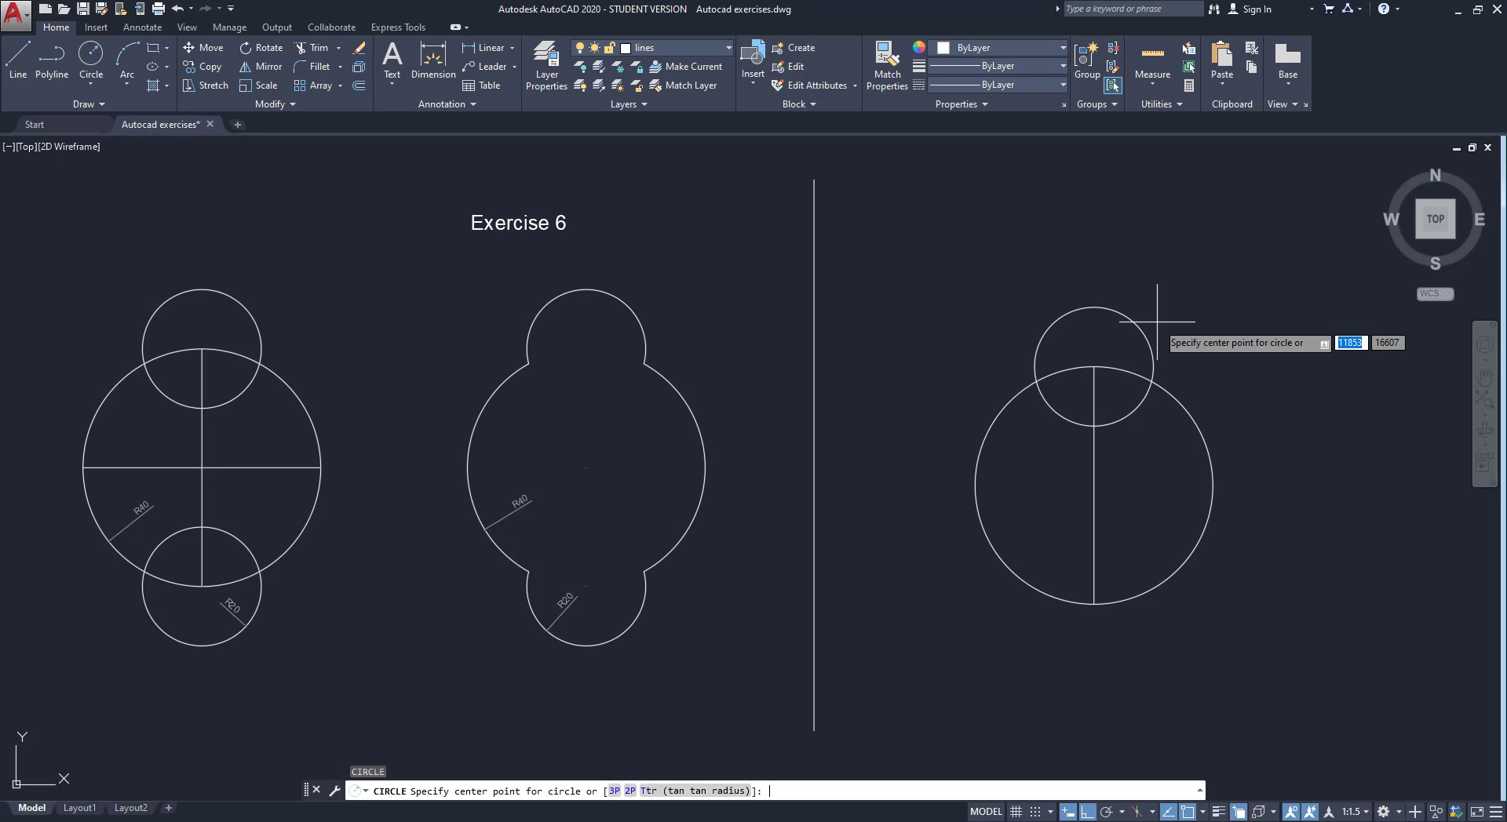
pyautogui.click(1099, 609)
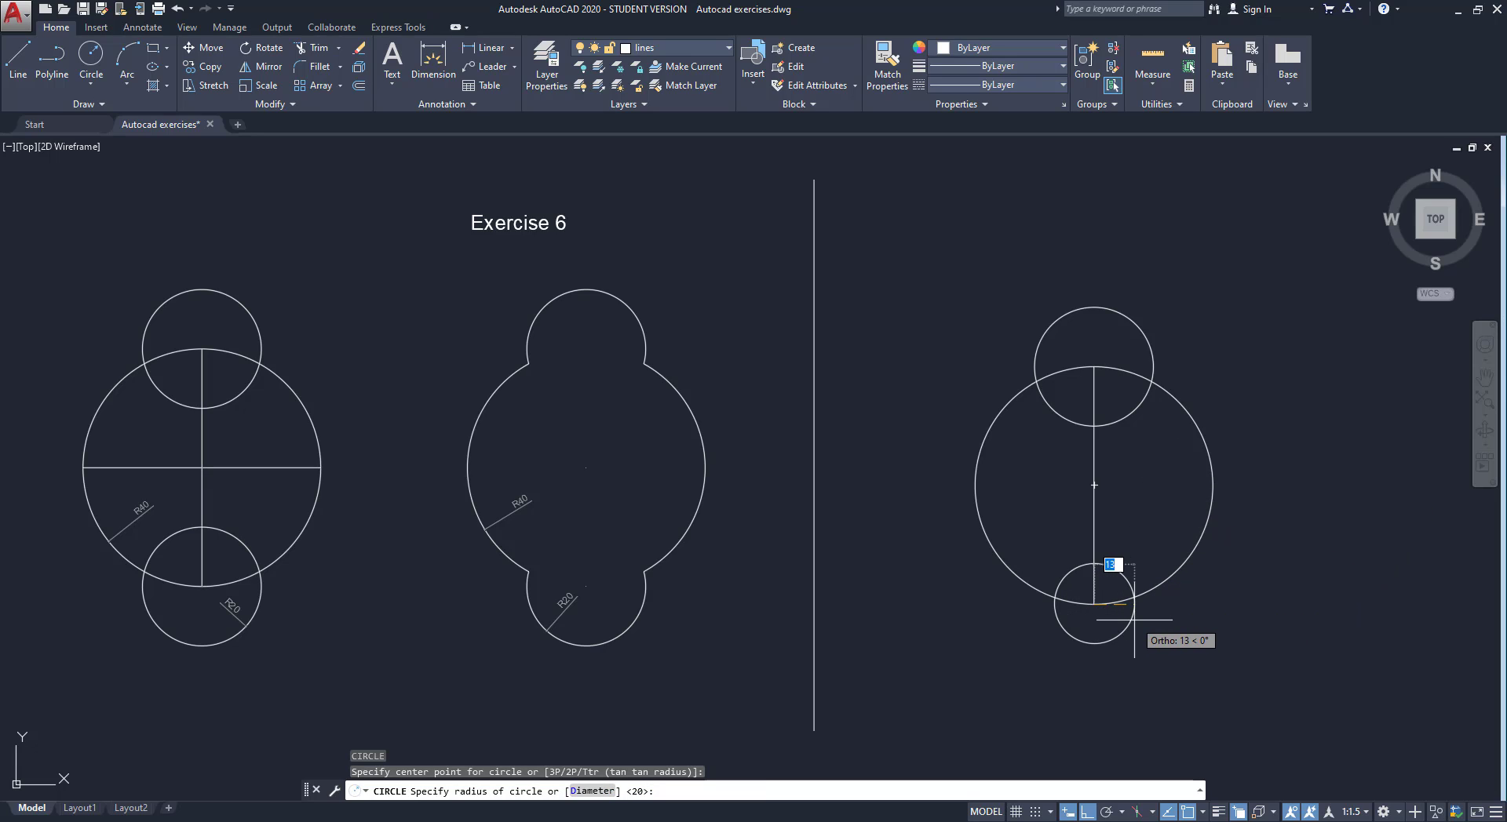
pyautogui.write('20')
pyautogui.press('Return')
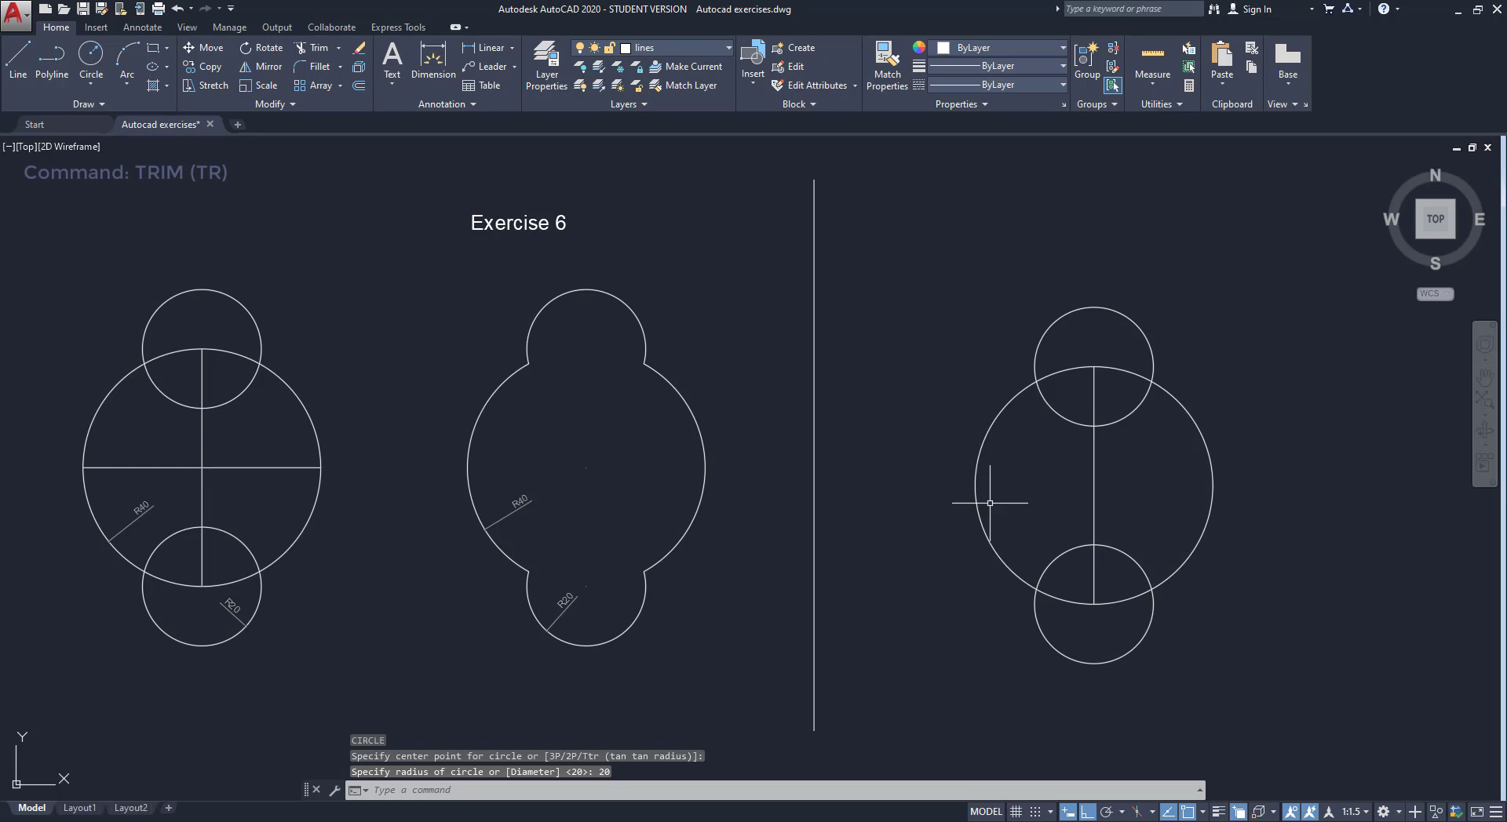
# Trim the inner arcs of the three circles to one lobed outline, then delete the vertical line.
pyautogui.click(314, 51)
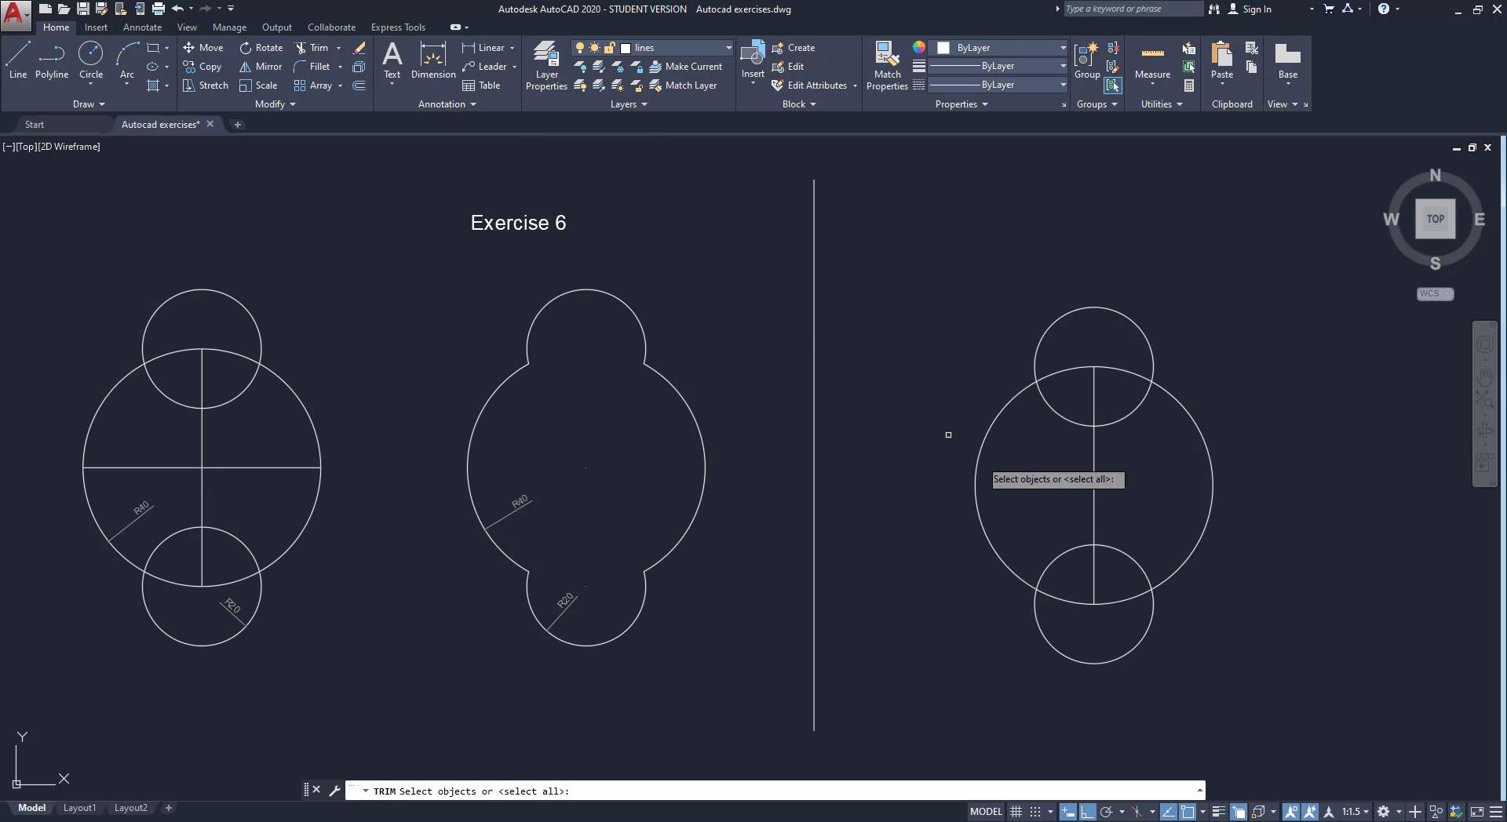
pyautogui.click(1128, 626)
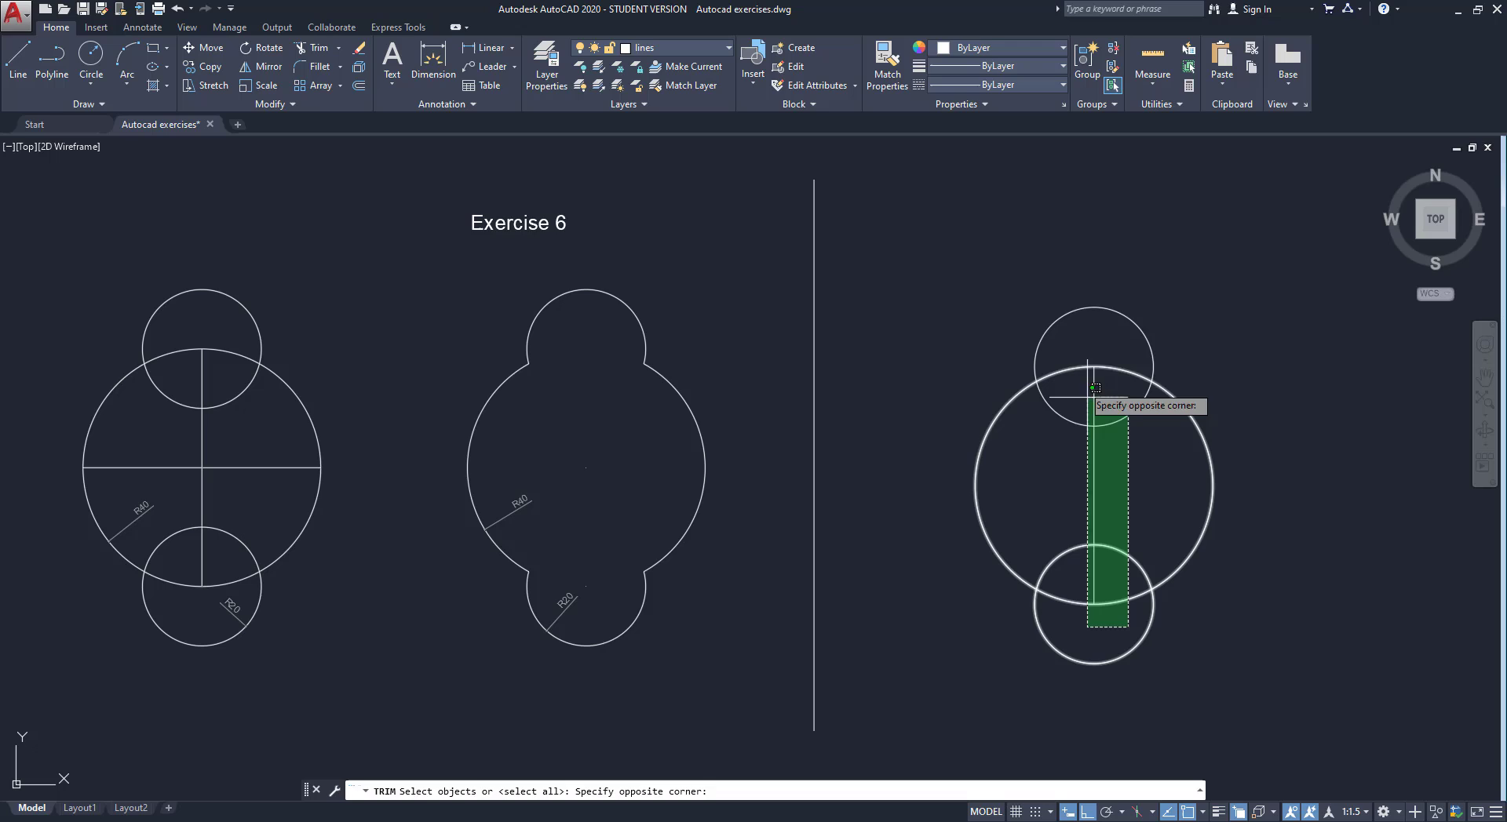
pyautogui.click(1065, 346)
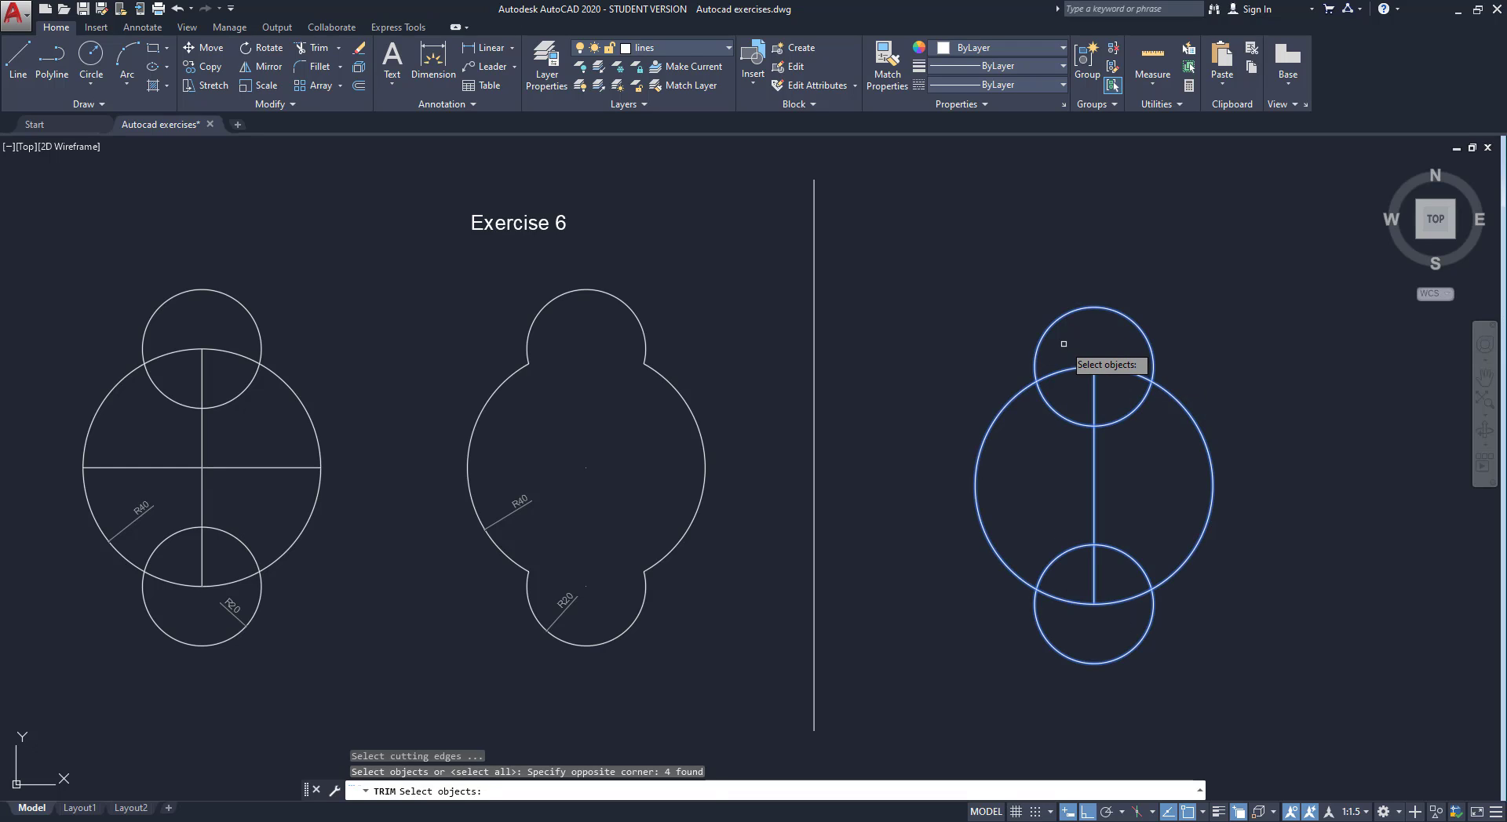
pyautogui.press('Return')
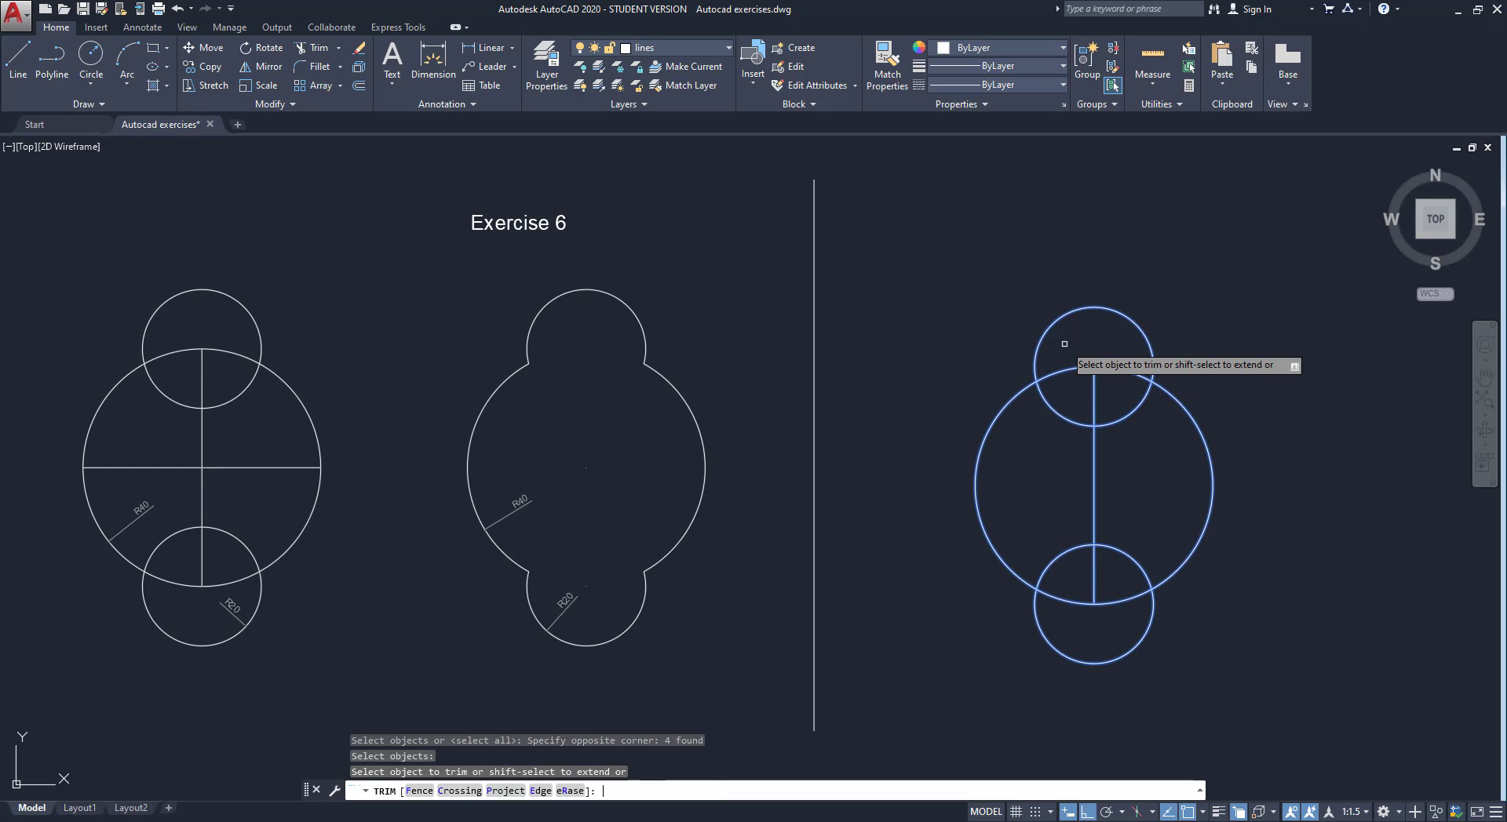
pyautogui.click(1124, 625)
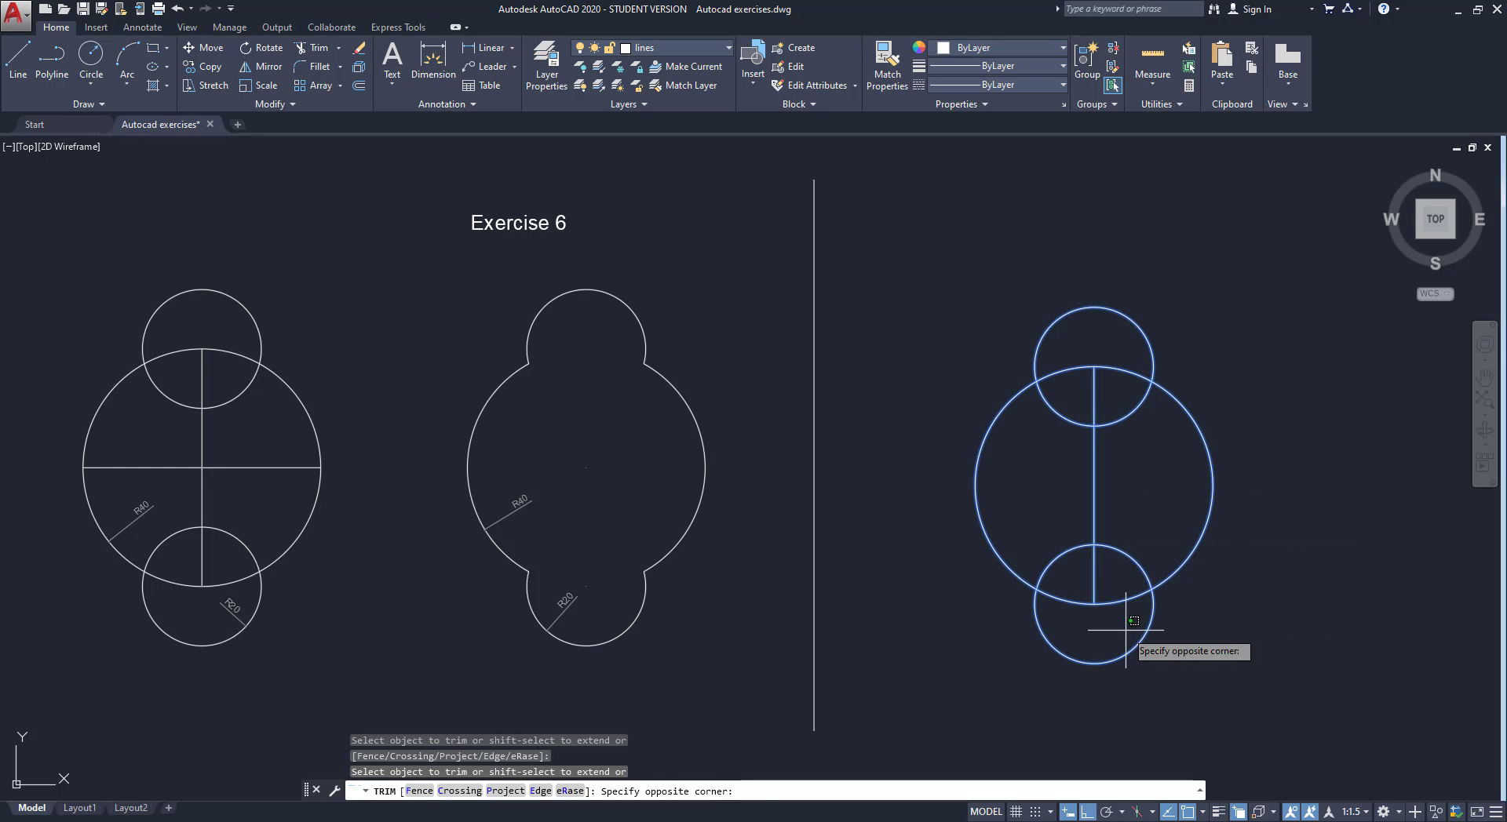
pyautogui.click(1067, 349)
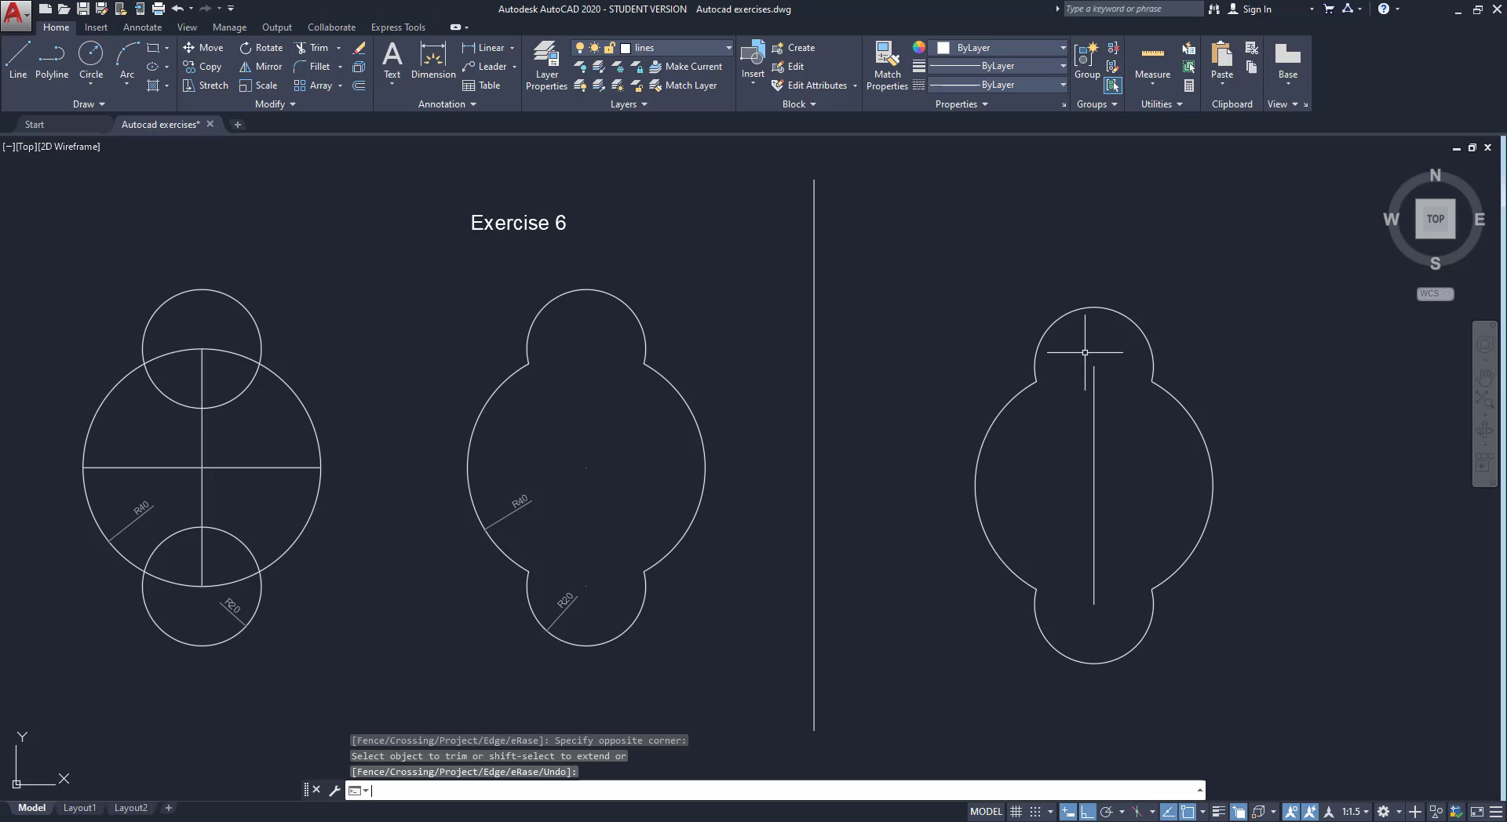
pyautogui.press('Return')
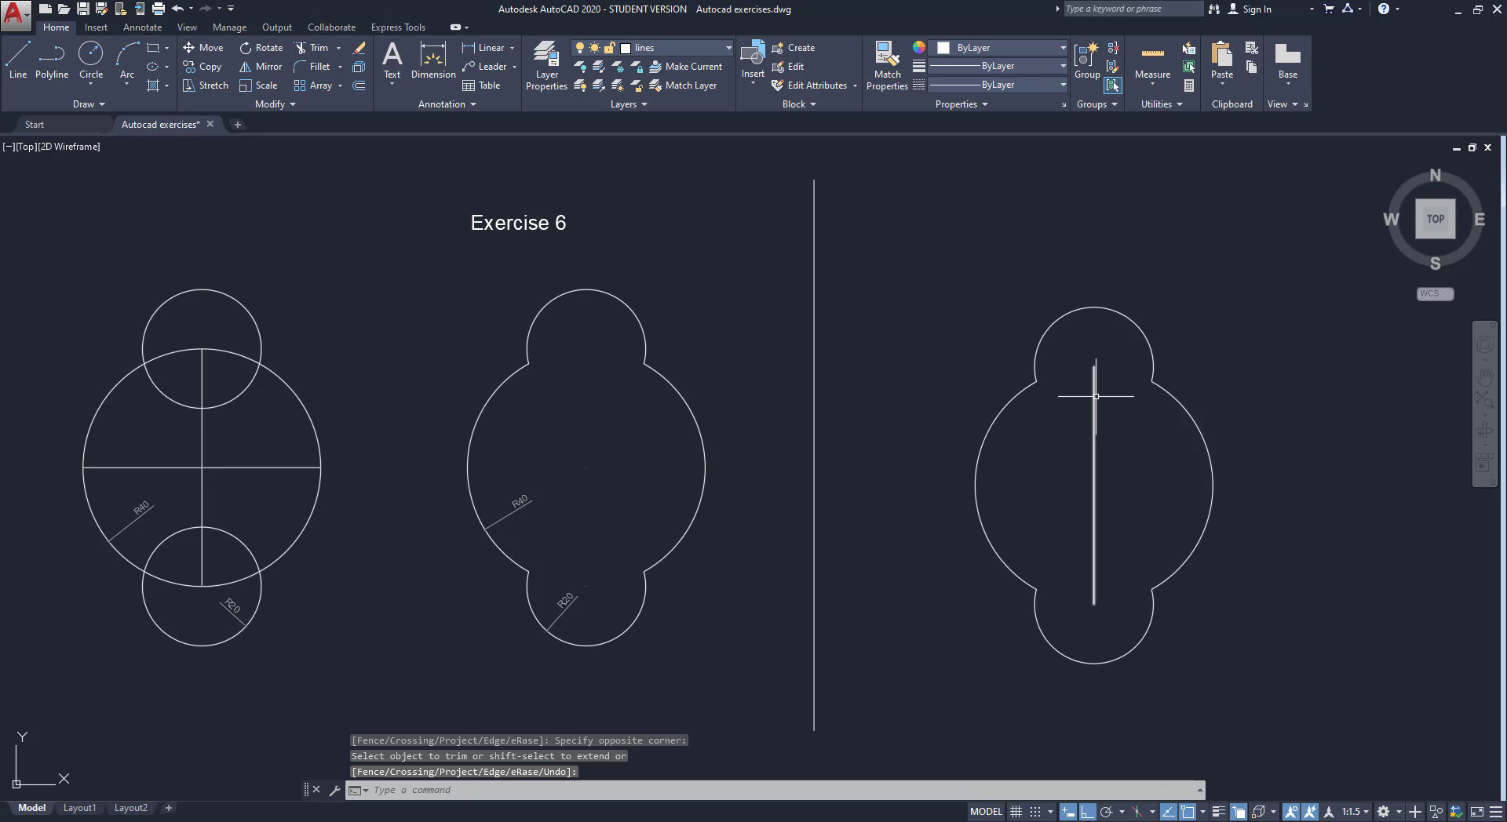
pyautogui.click(1095, 397)
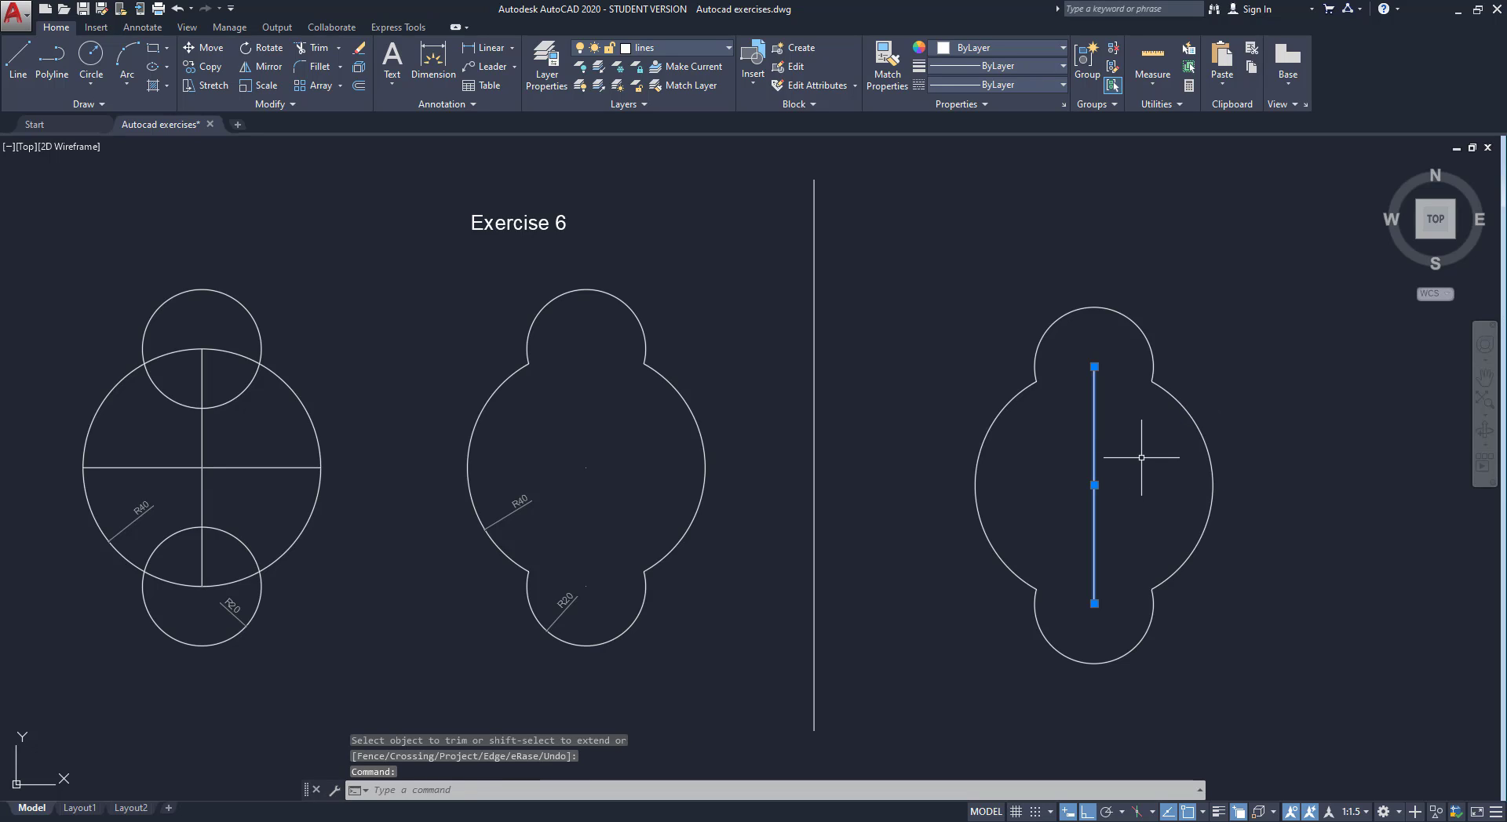
pyautogui.press('Delete')
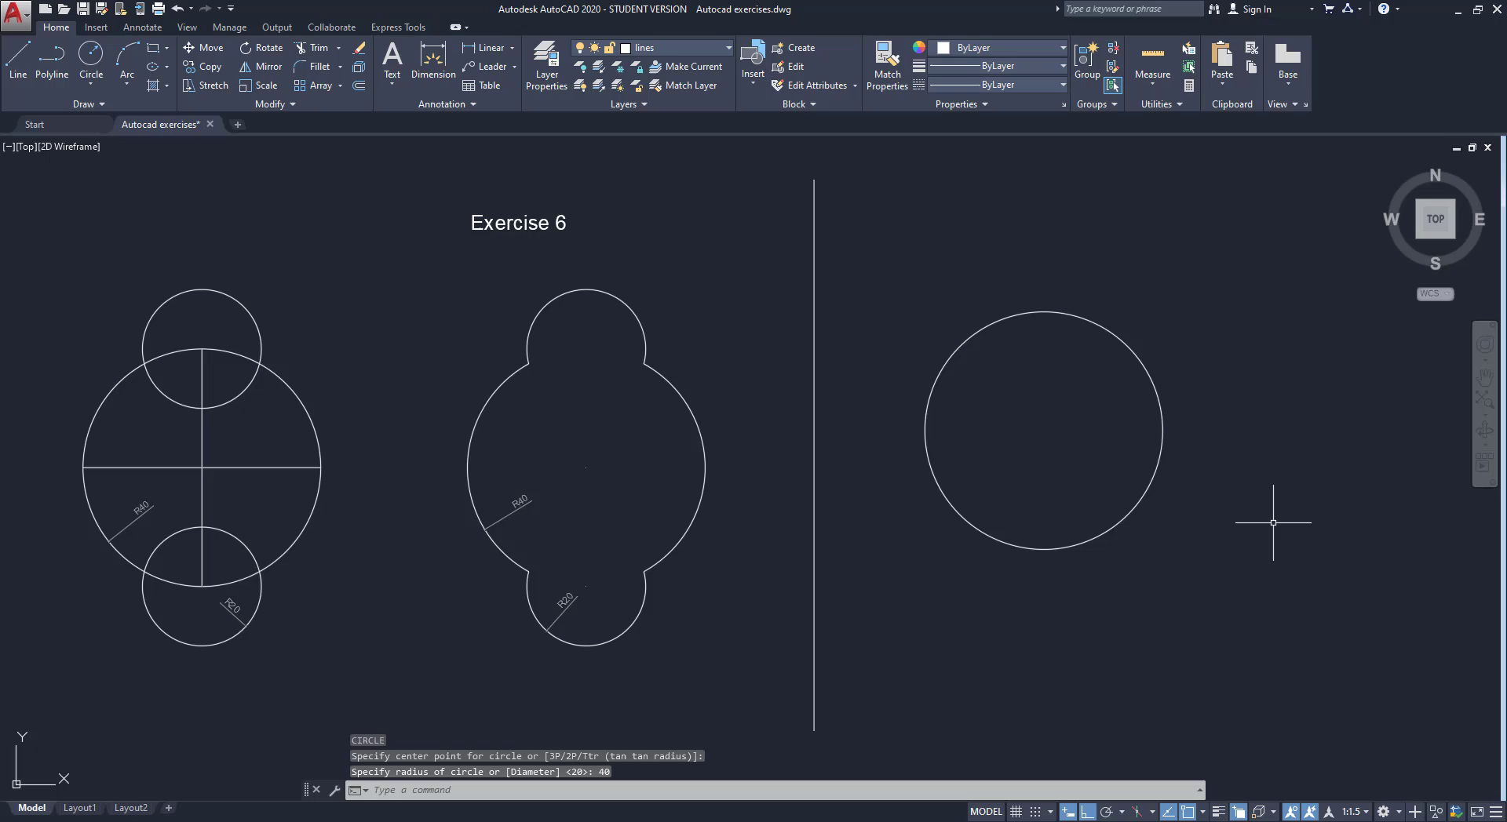
# Turn on Quadrant object snap.
pyautogui.write('L')
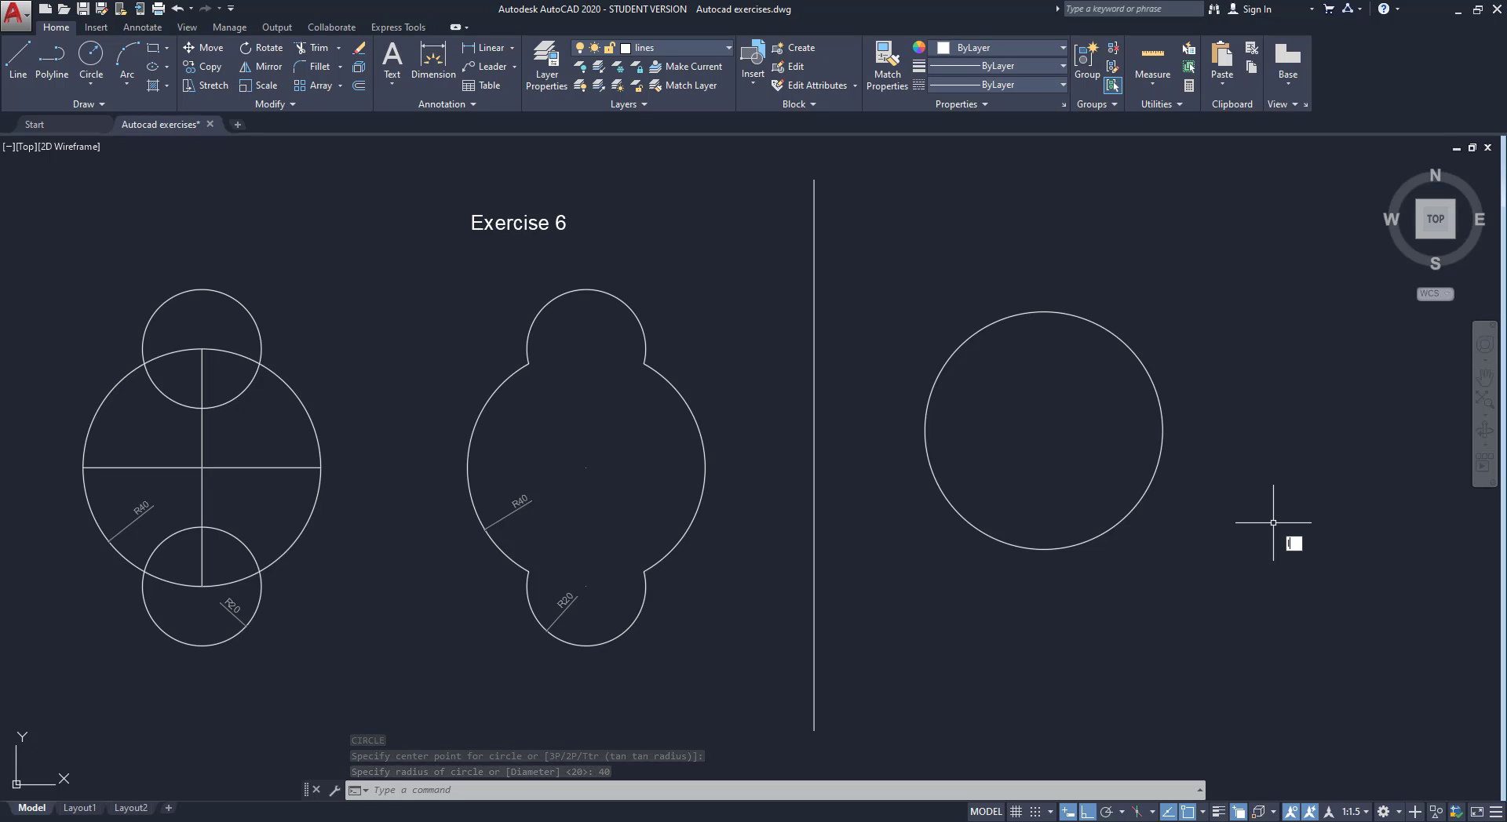
pyautogui.press('Return')
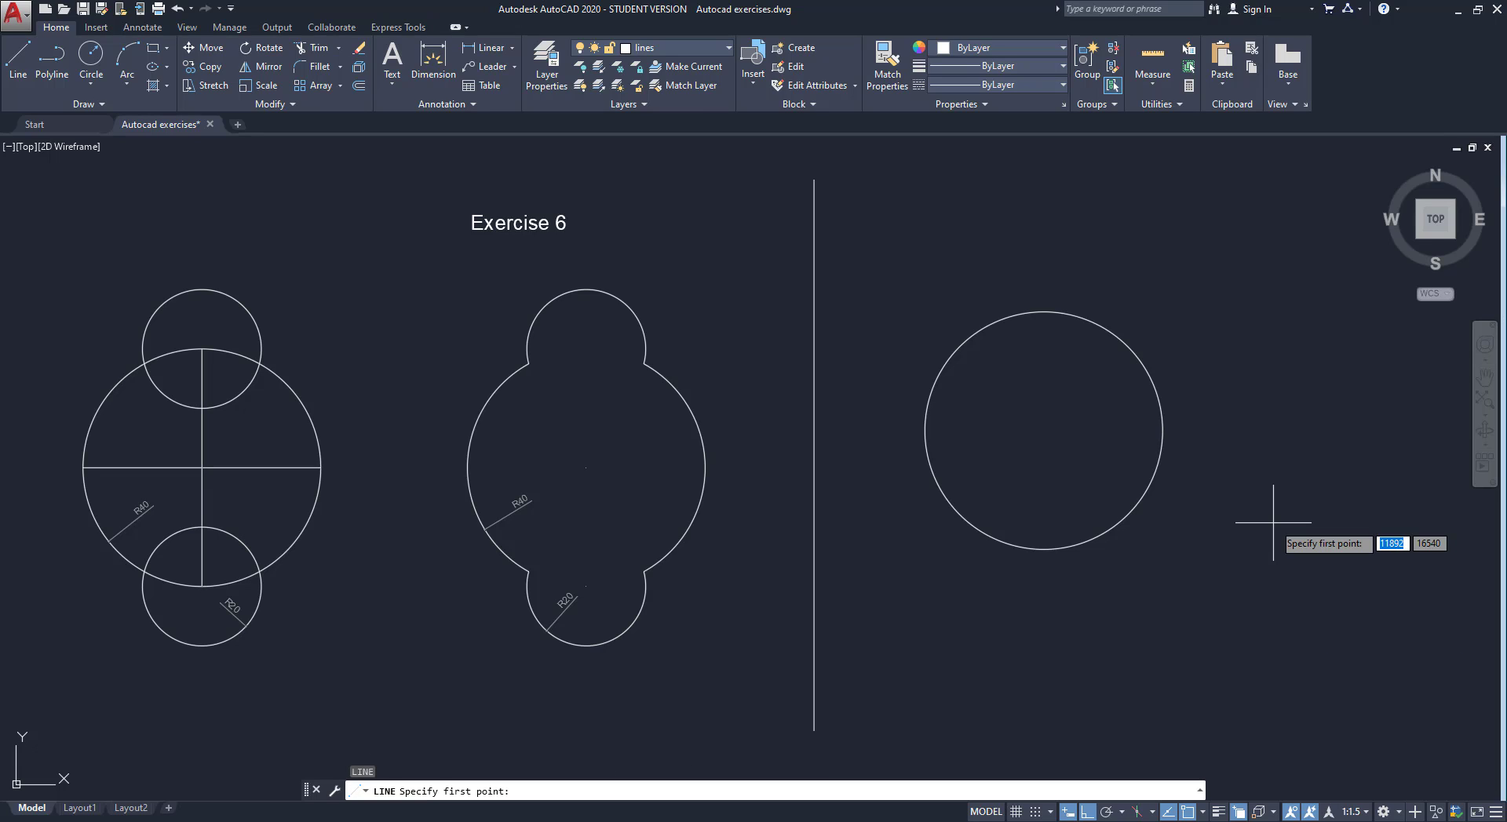
pyautogui.click(1203, 813)
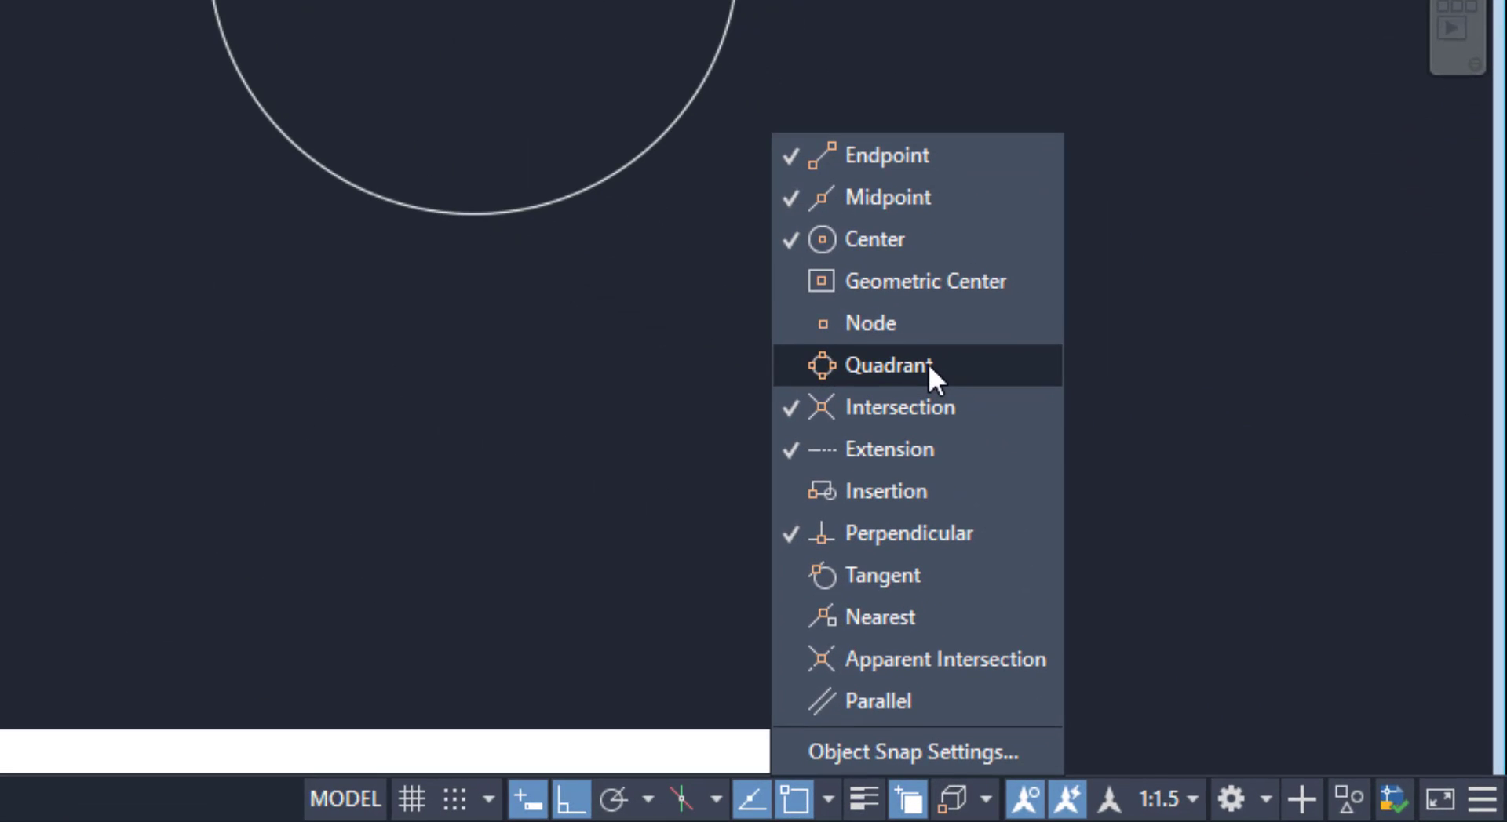
pyautogui.click(927, 365)
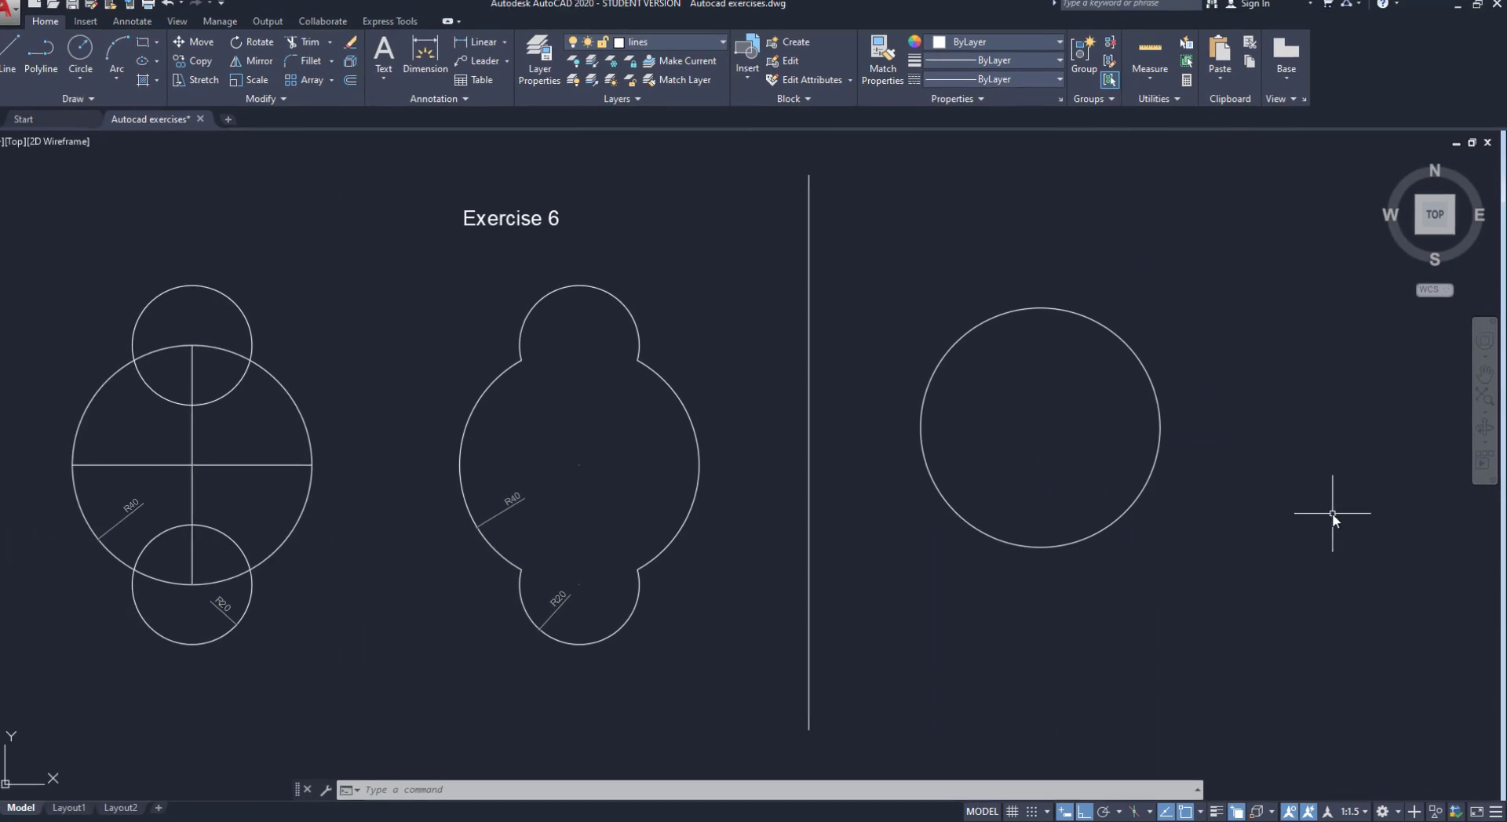
# Draw a radius-20 circle centred on the big circle's bottom quadrant.
pyautogui.write('c')
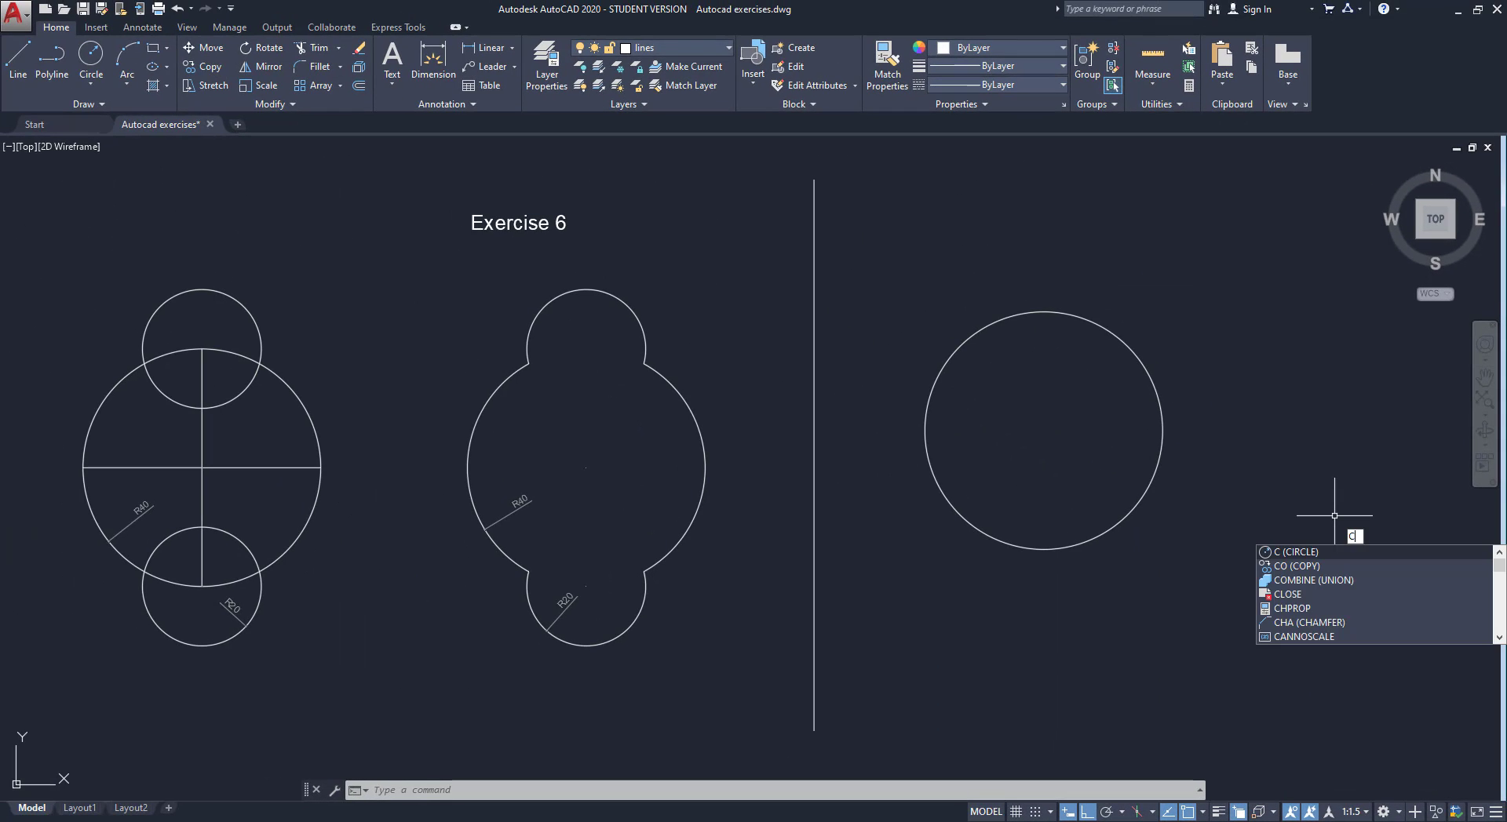
pyautogui.press('Return')
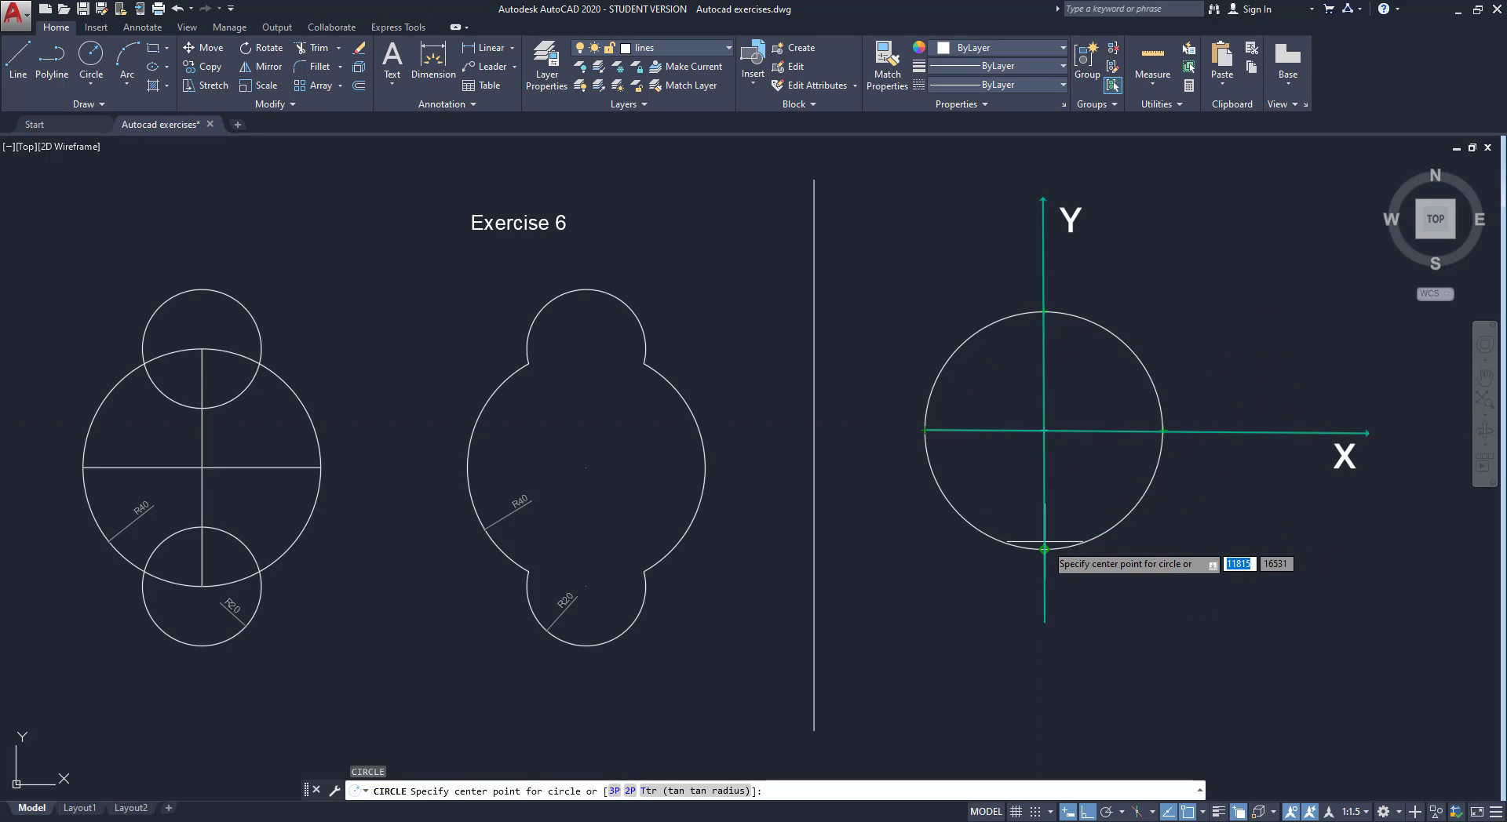
pyautogui.click(1044, 549)
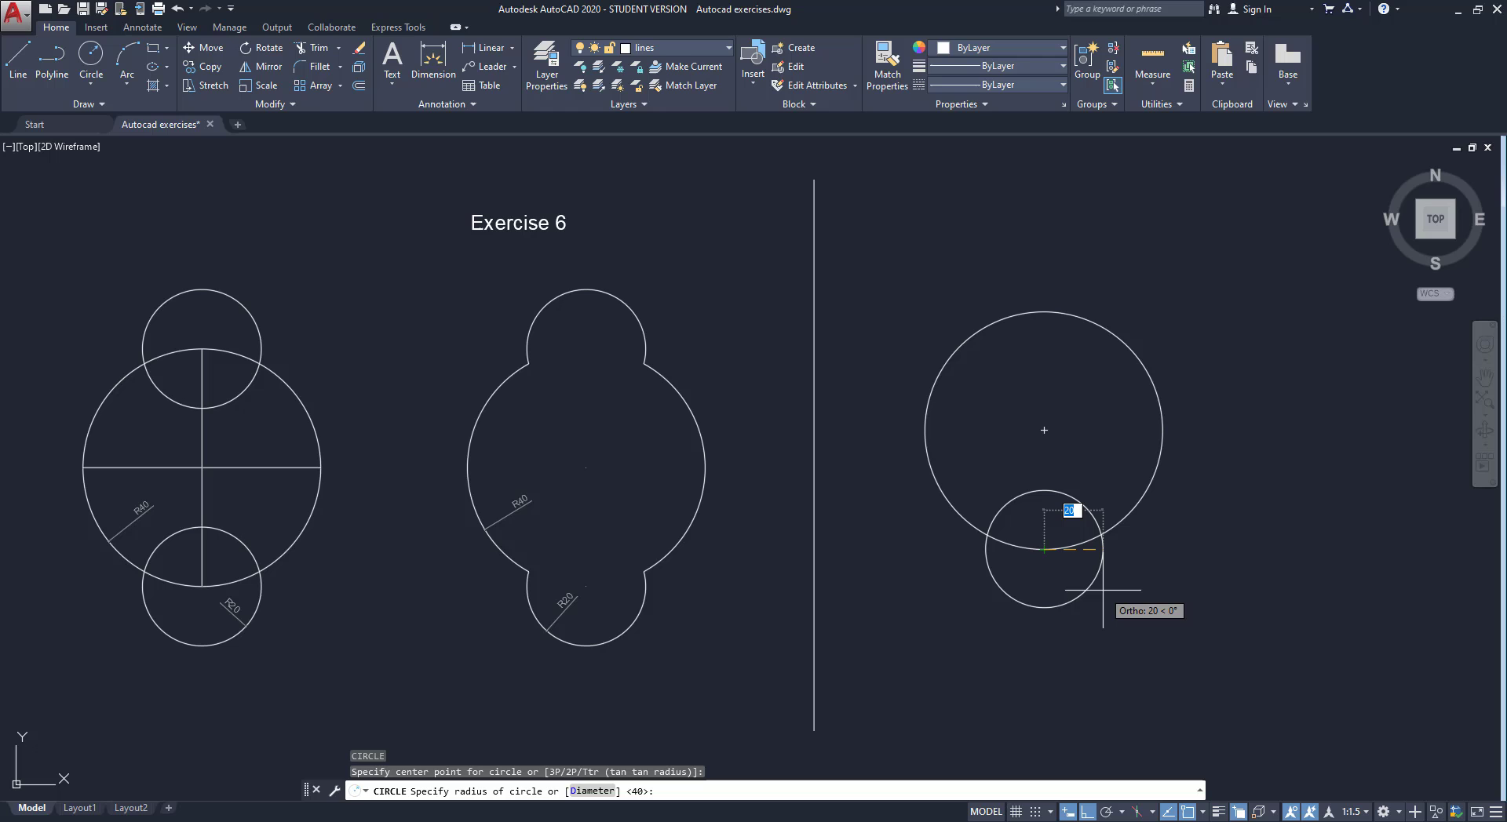
pyautogui.write('20')
pyautogui.press('Return')
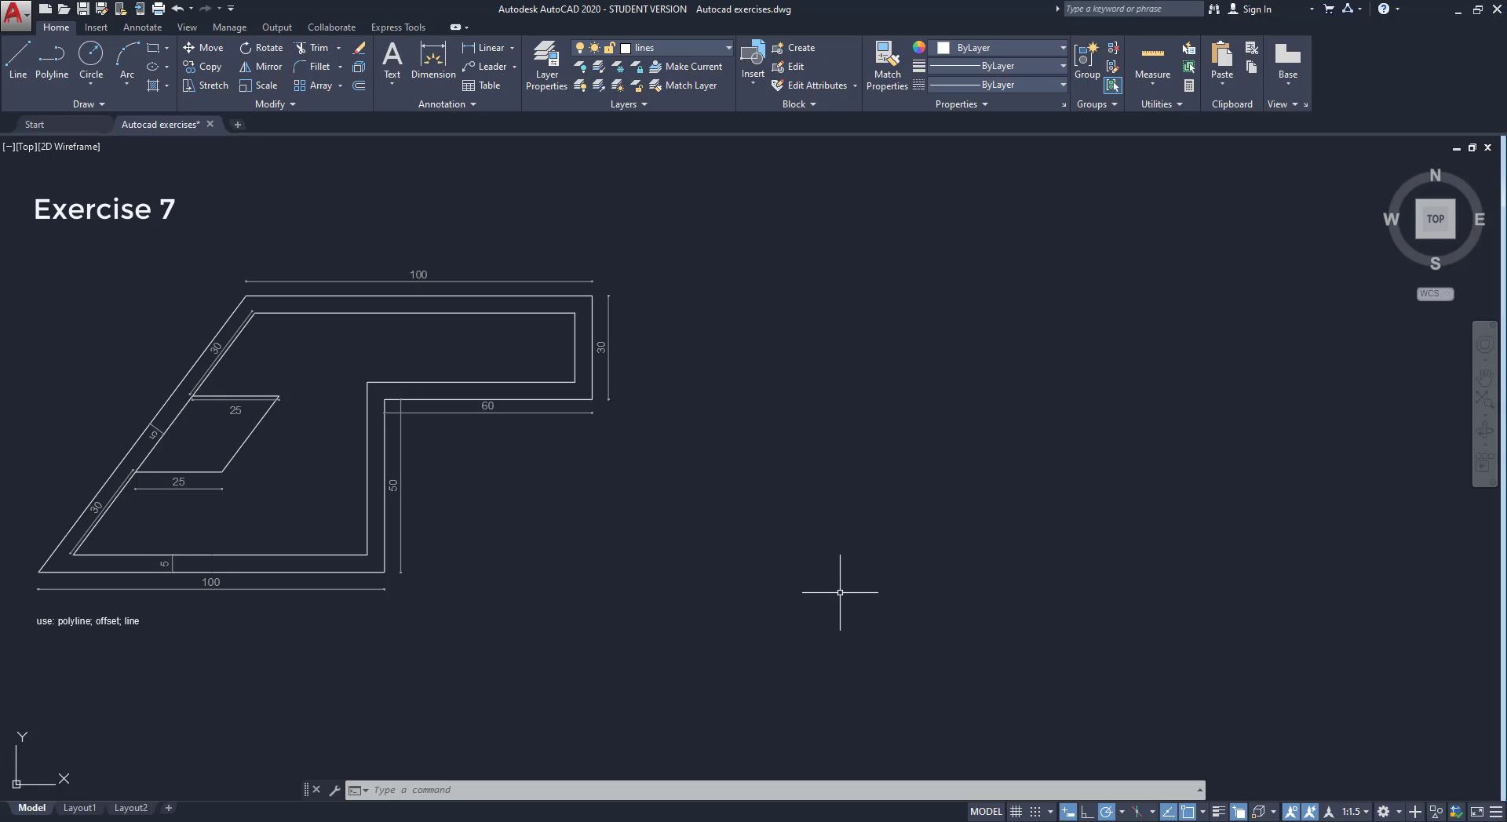
# Start a polyline level with the original's base, drawing the 100 base and 50 side with Ortho on.
pyautogui.write('PL')
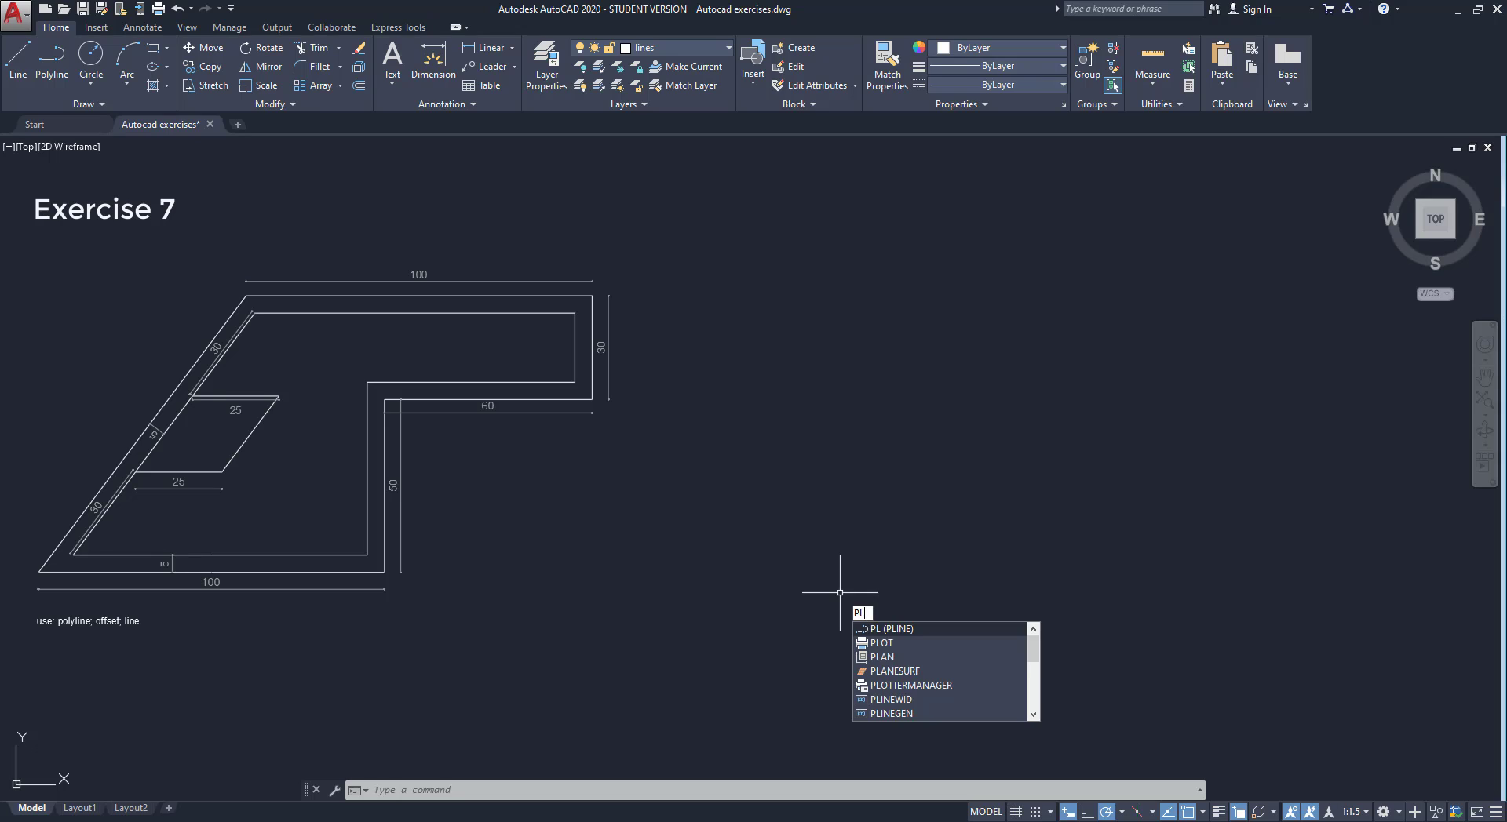
pyautogui.press('Return')
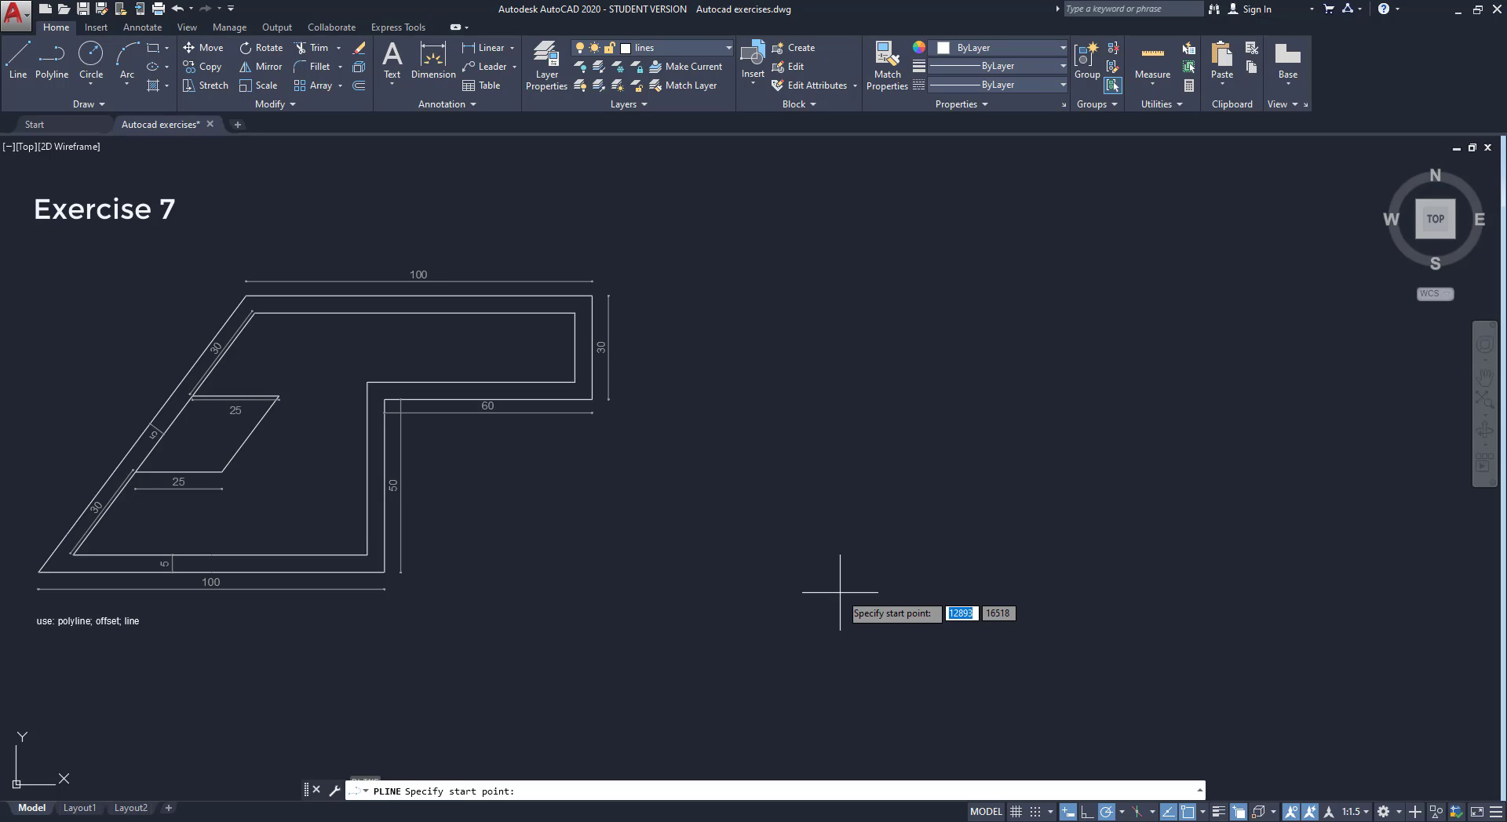
pyautogui.click(675, 572)
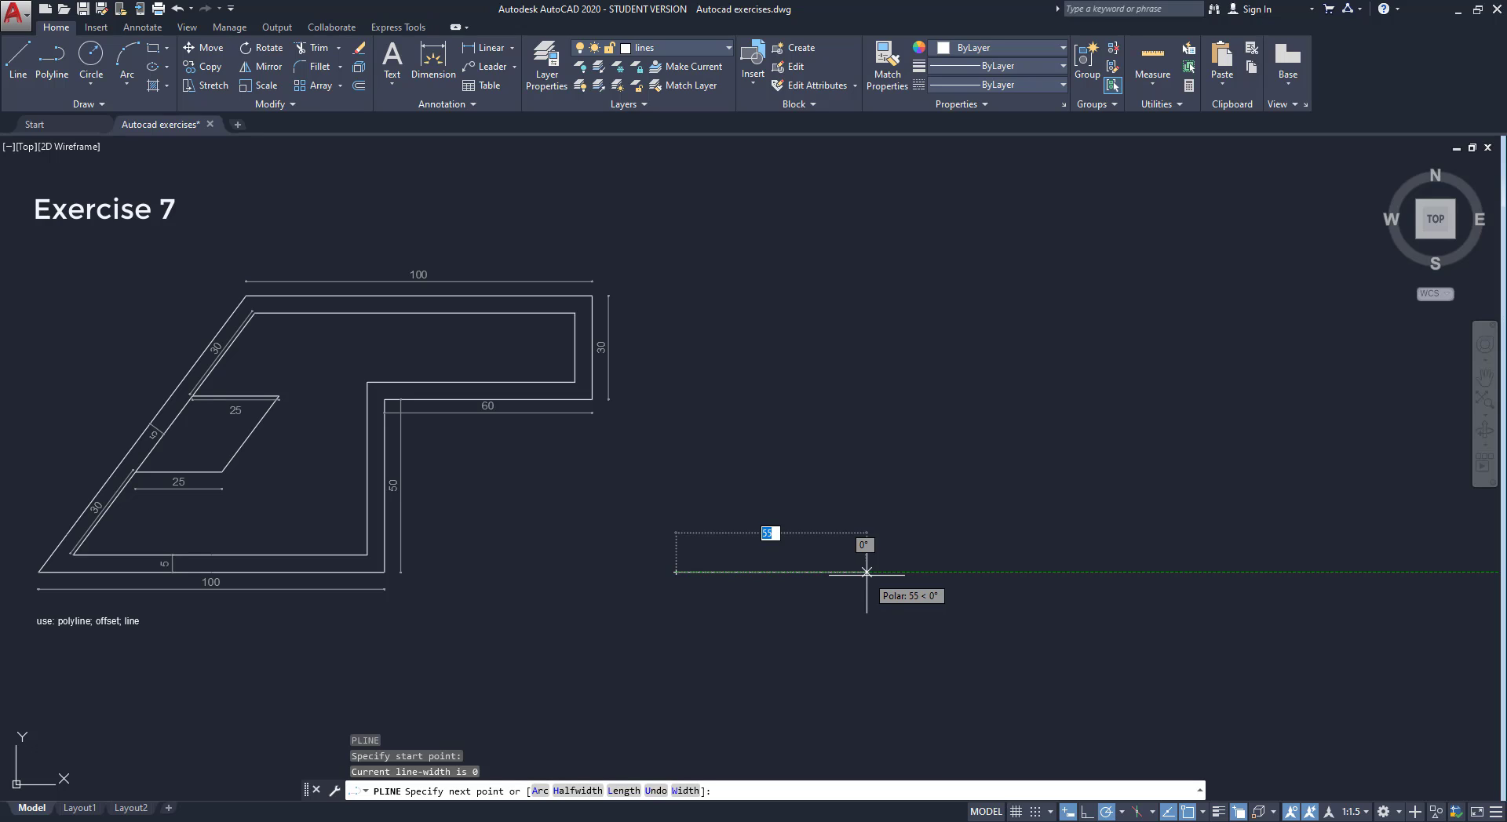
pyautogui.write('100')
pyautogui.press('Return')
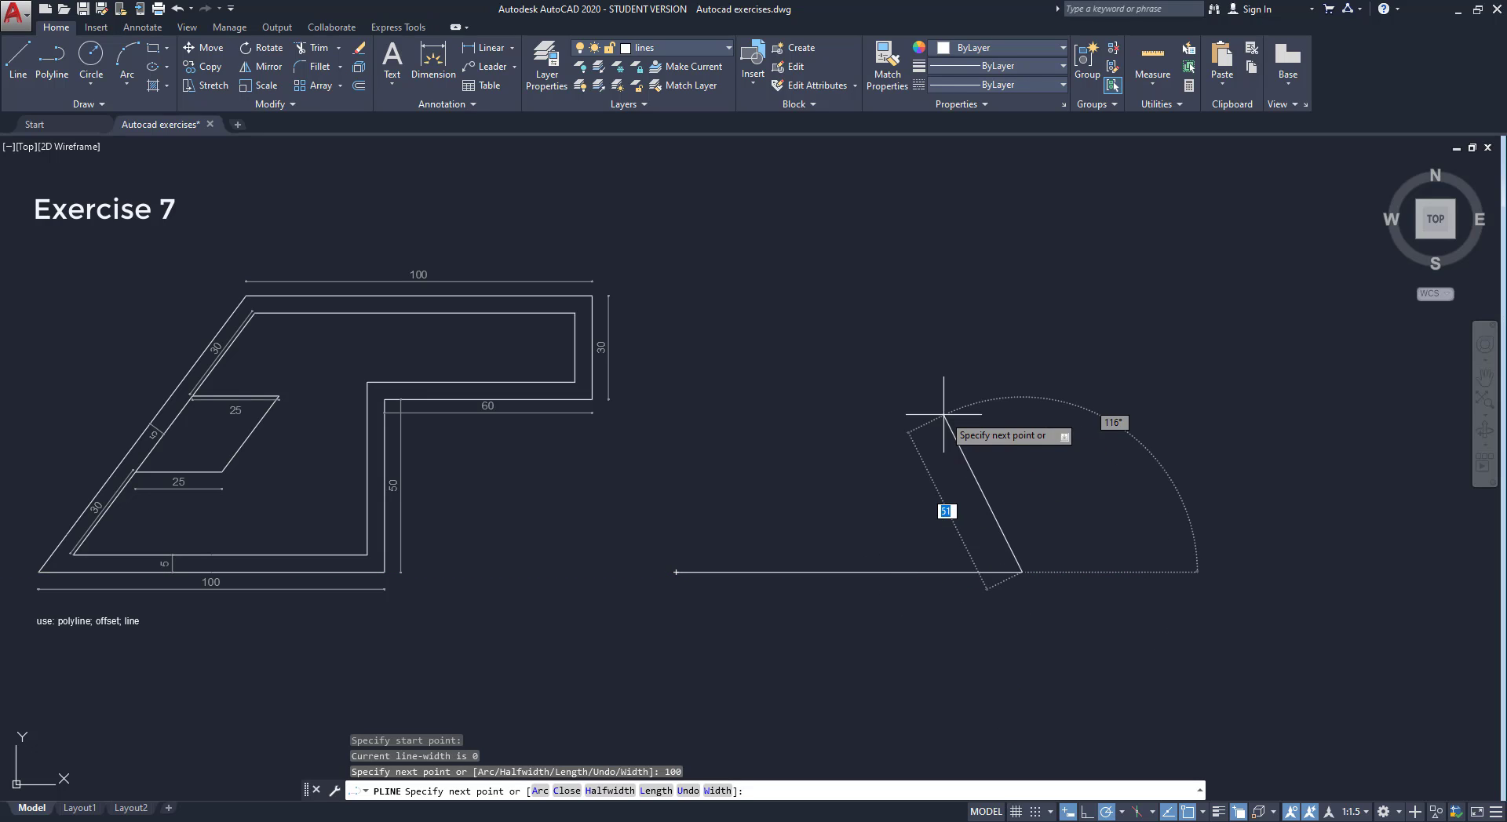
pyautogui.click(1089, 816)
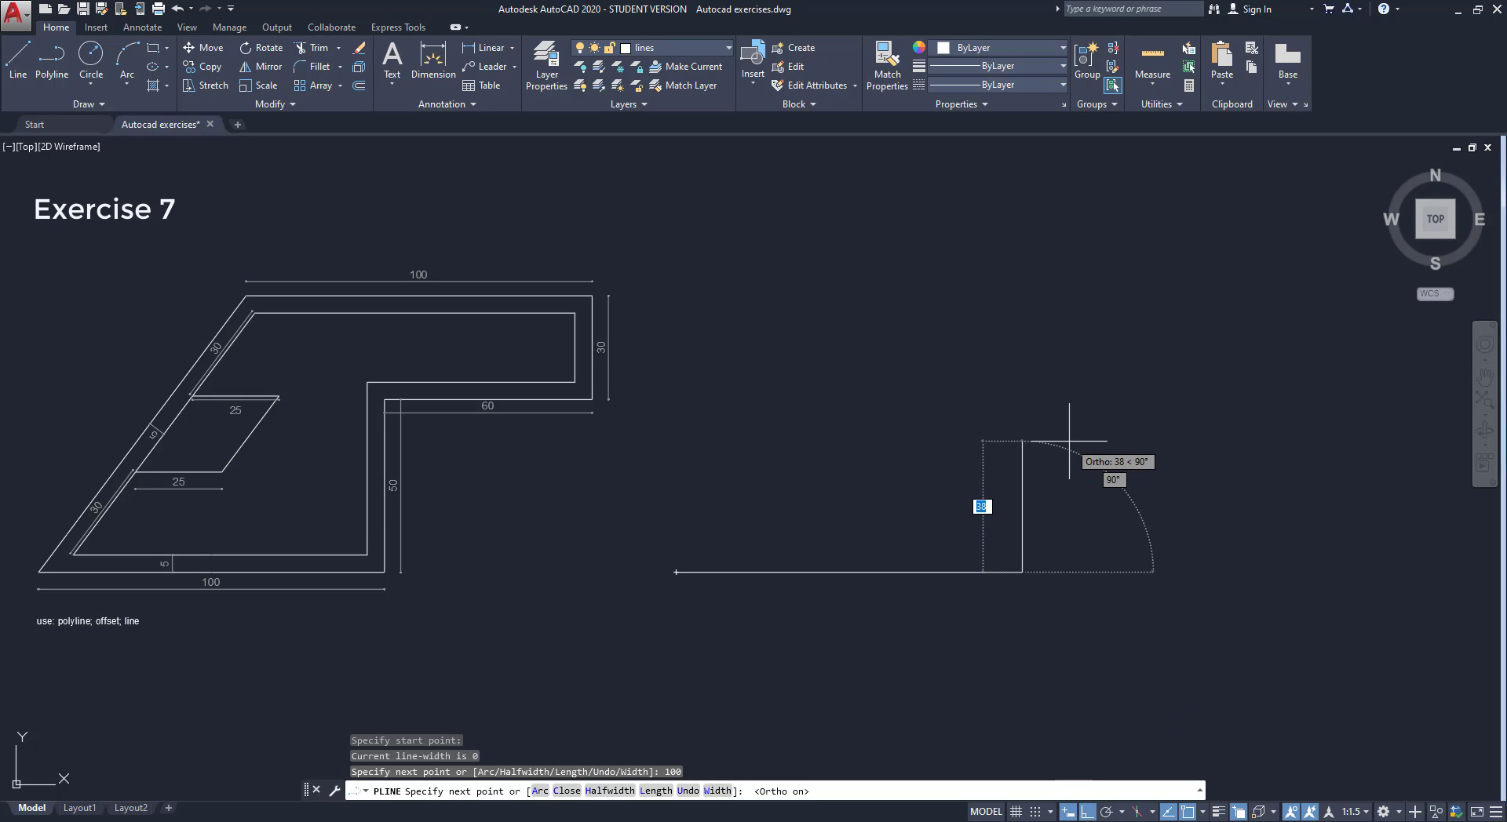
pyautogui.write('50')
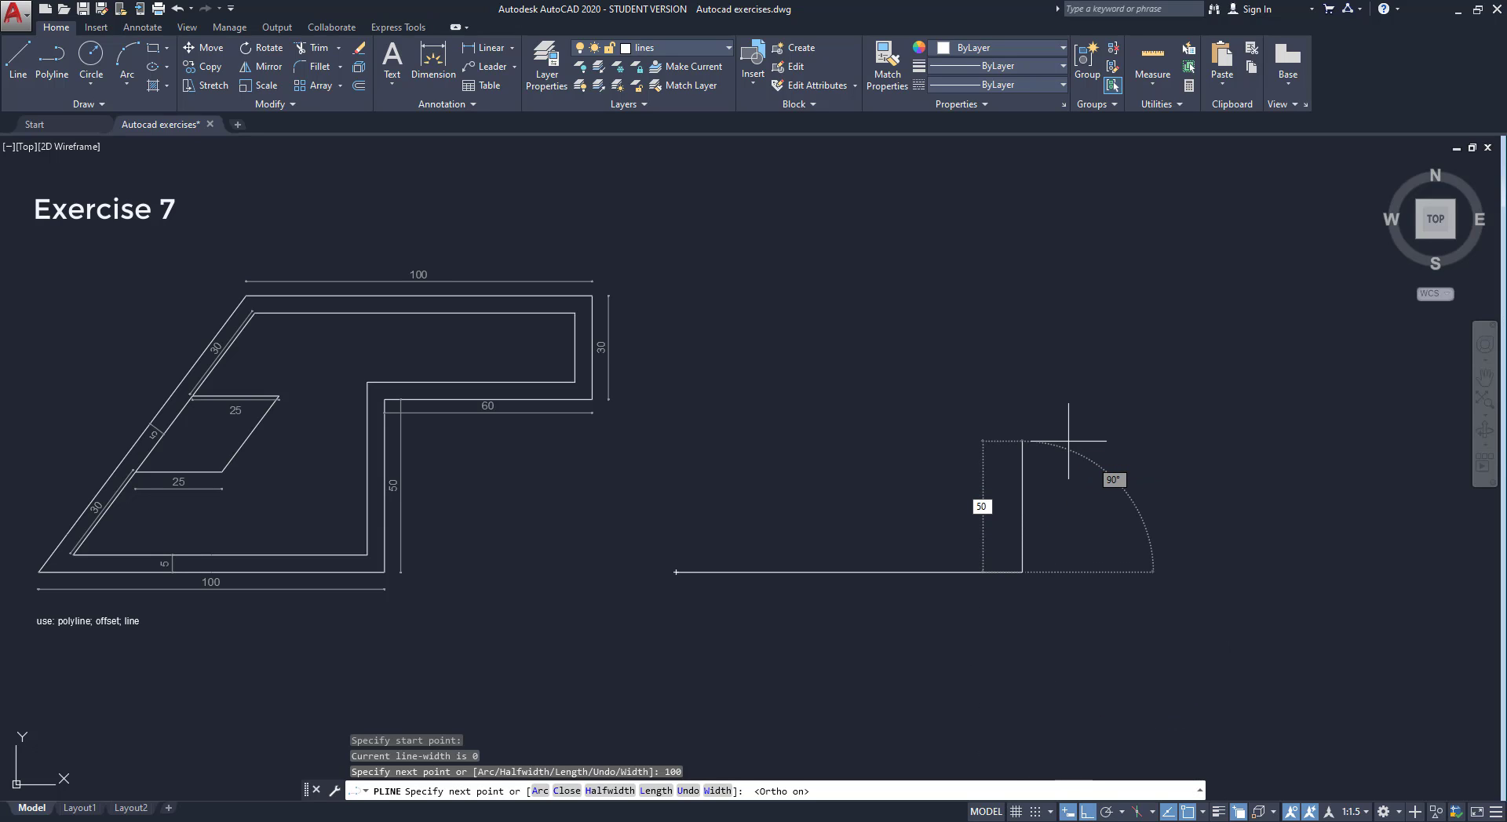
pyautogui.press('Return')
# Continue with 60, 30 and 100 segments, then close with a diagonal back to the start.
pyautogui.write('60')
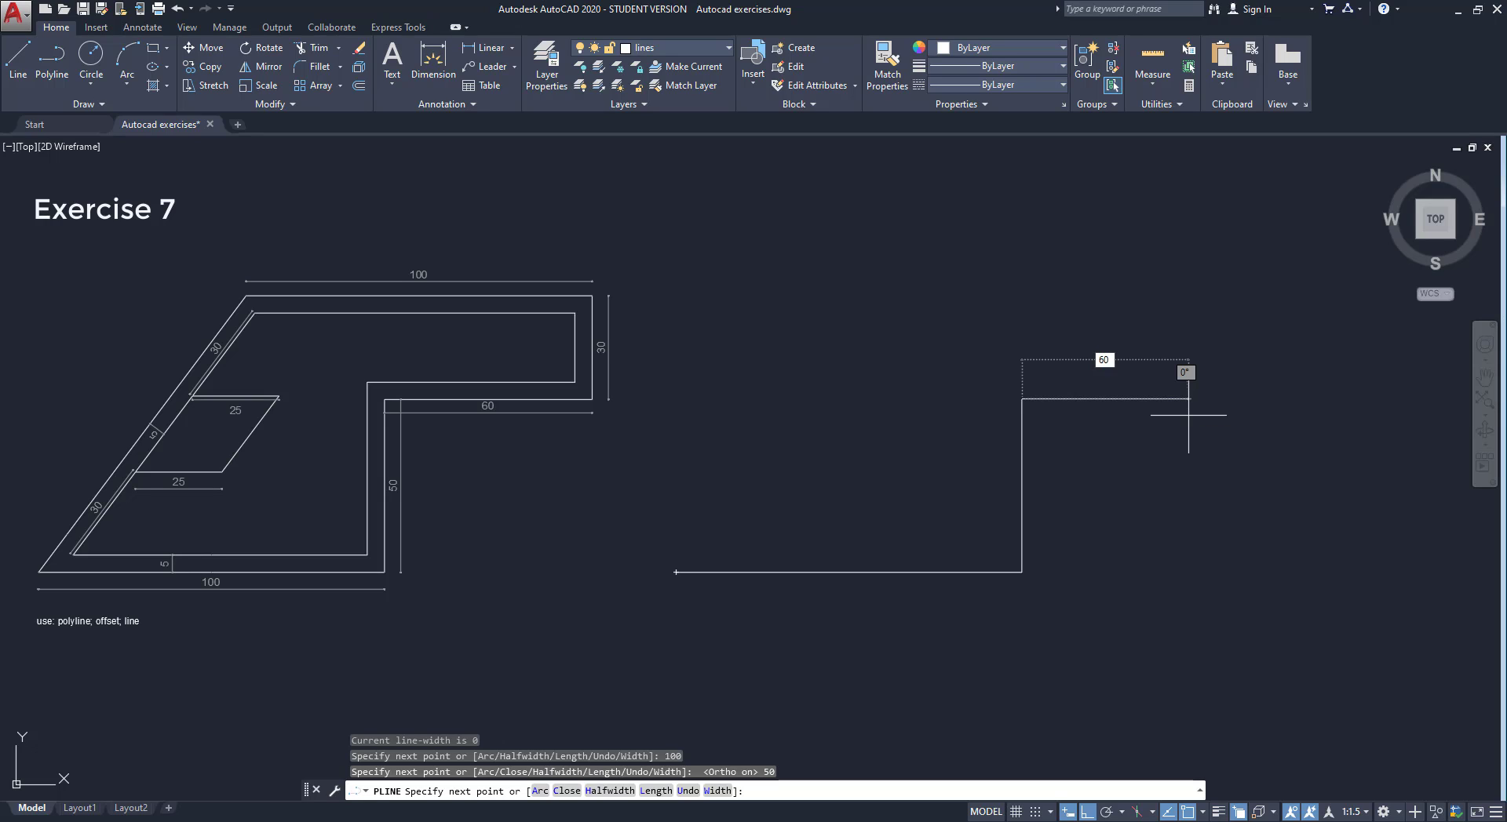
pyautogui.press('Return')
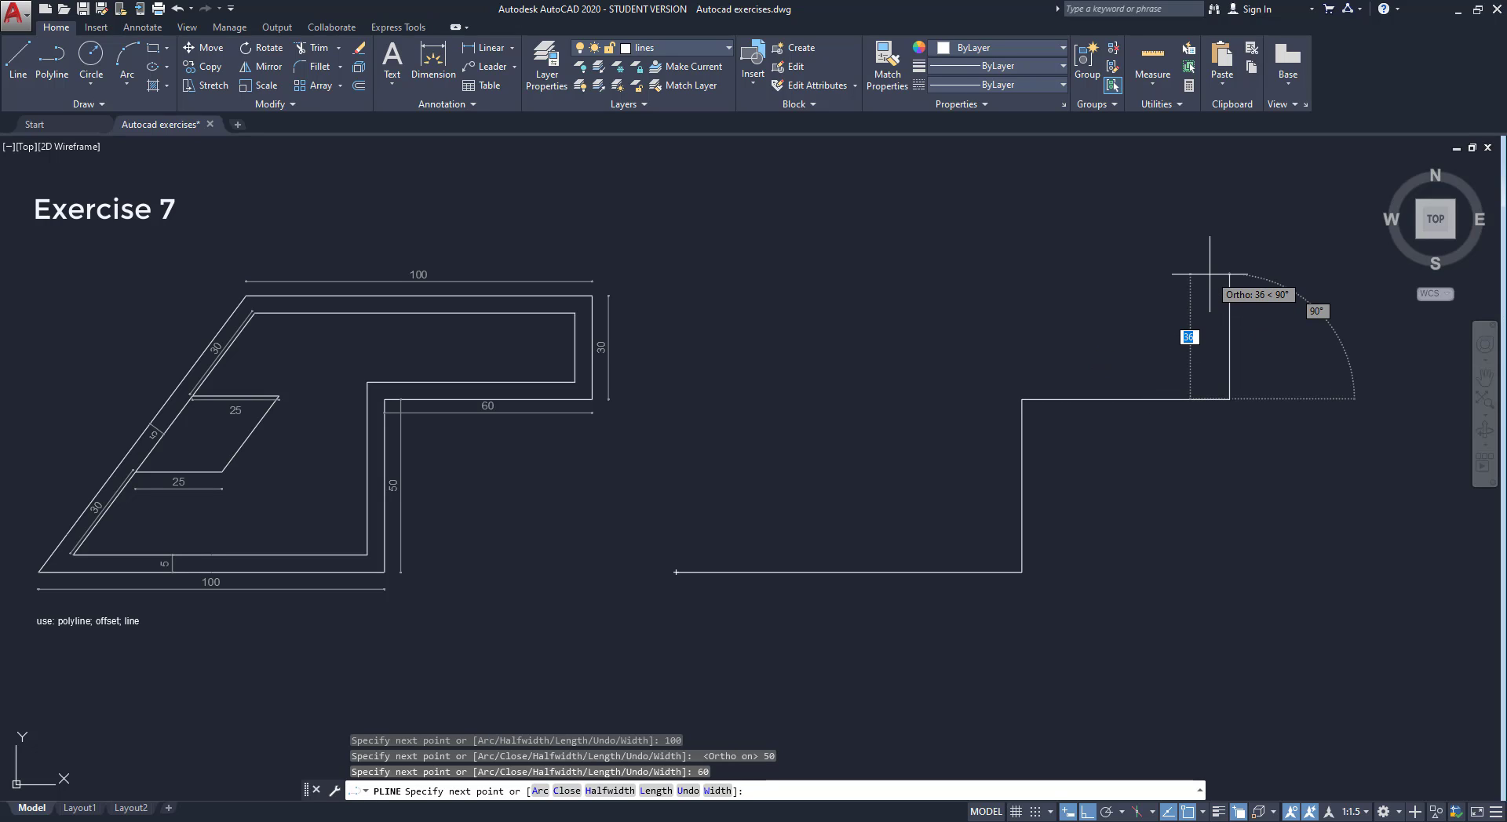
pyautogui.write('30')
pyautogui.press('Return')
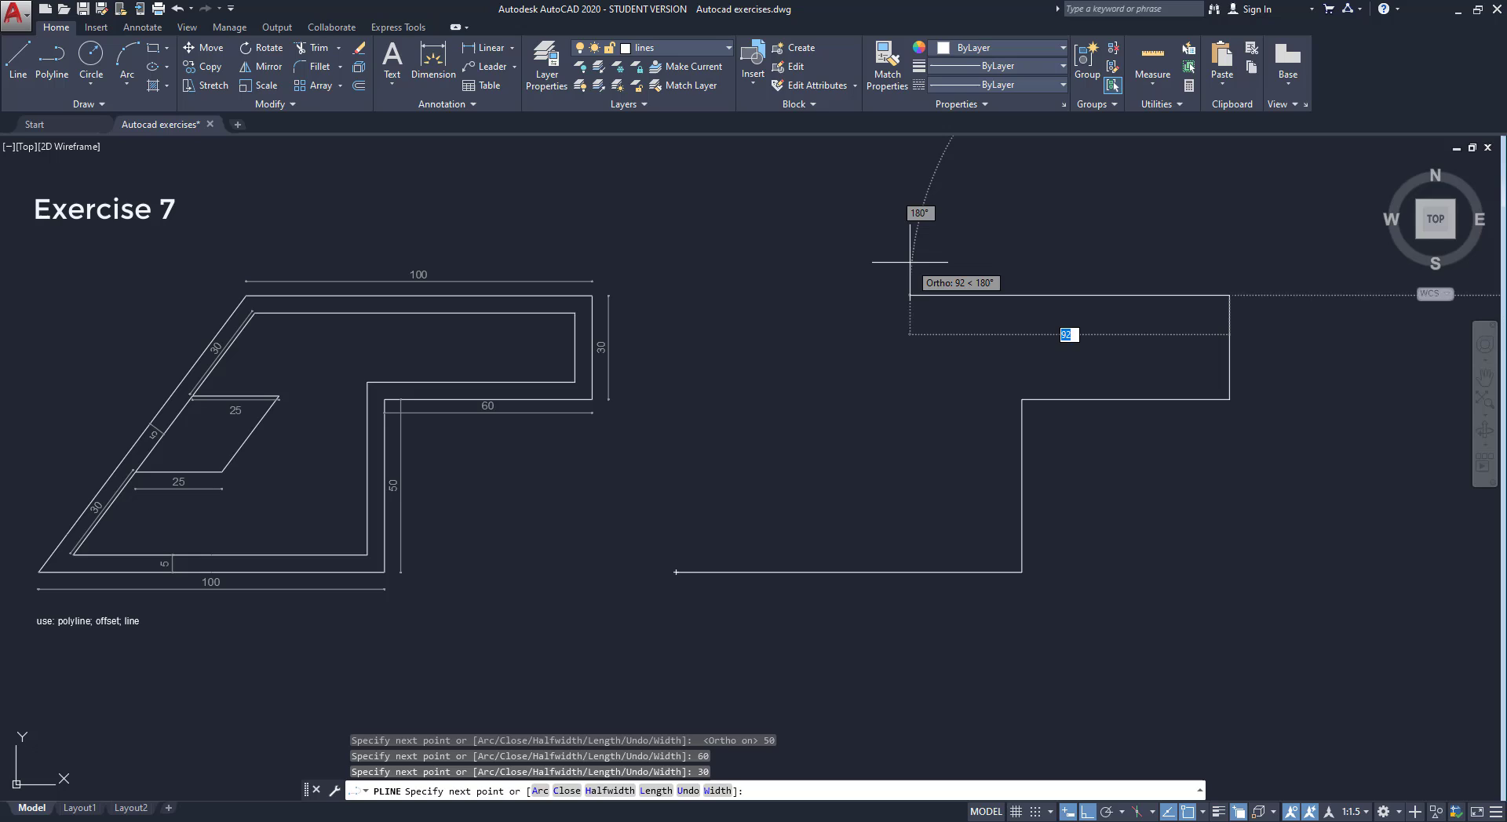
pyautogui.write('100')
pyautogui.press('Return')
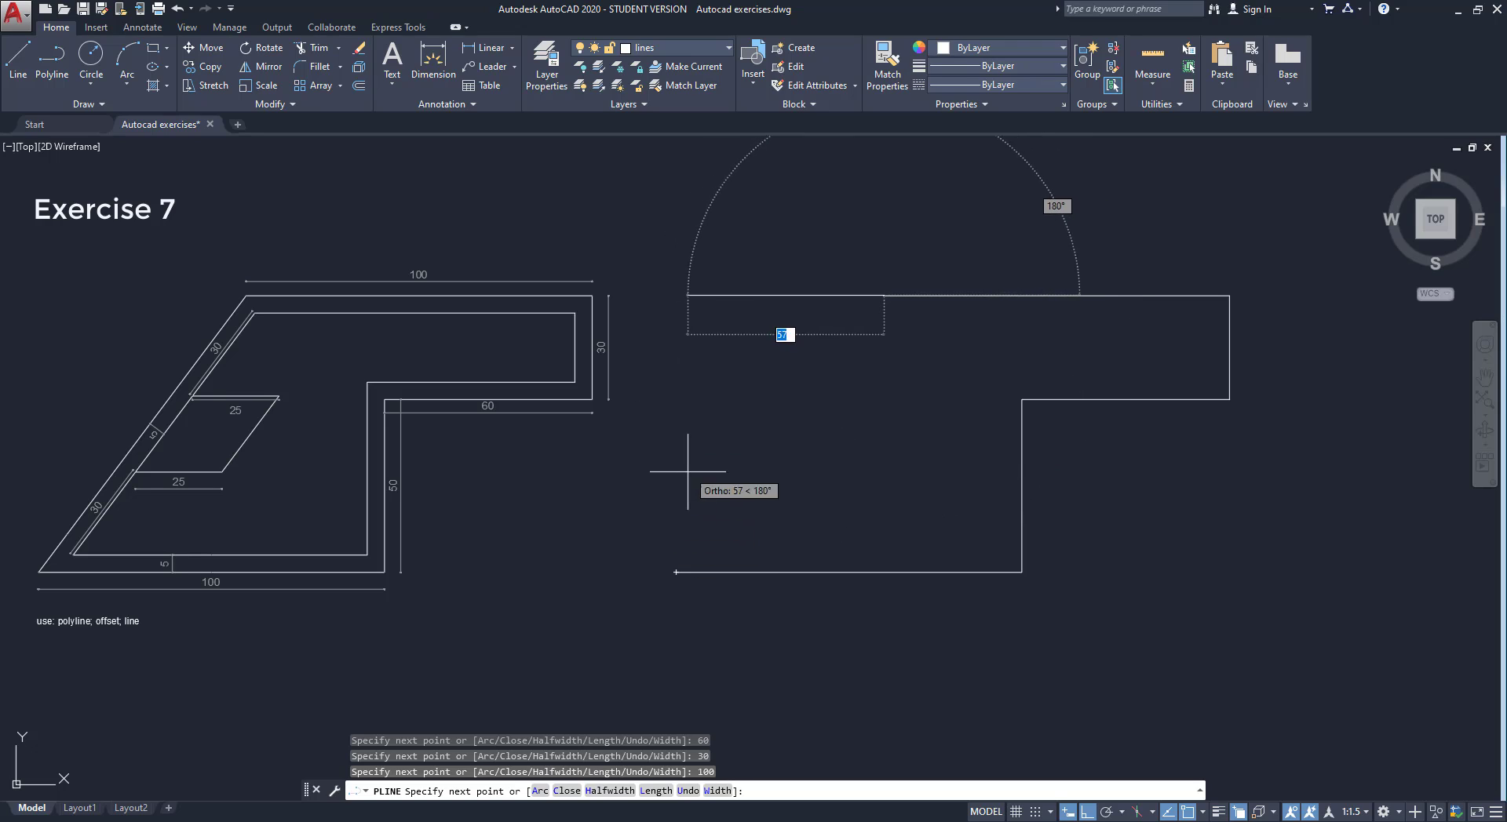
pyautogui.click(676, 572)
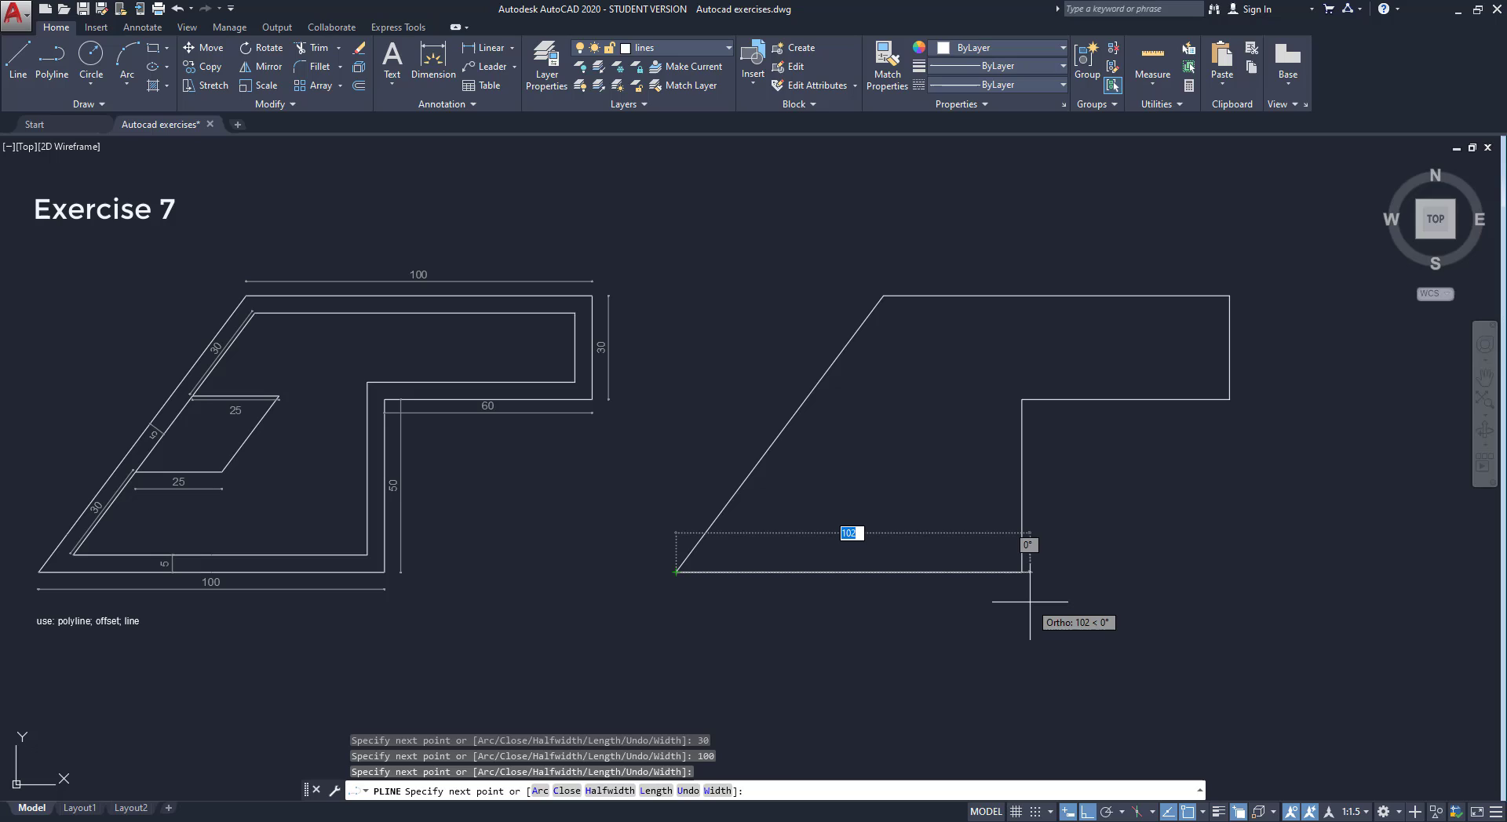
pyautogui.press('Escape')
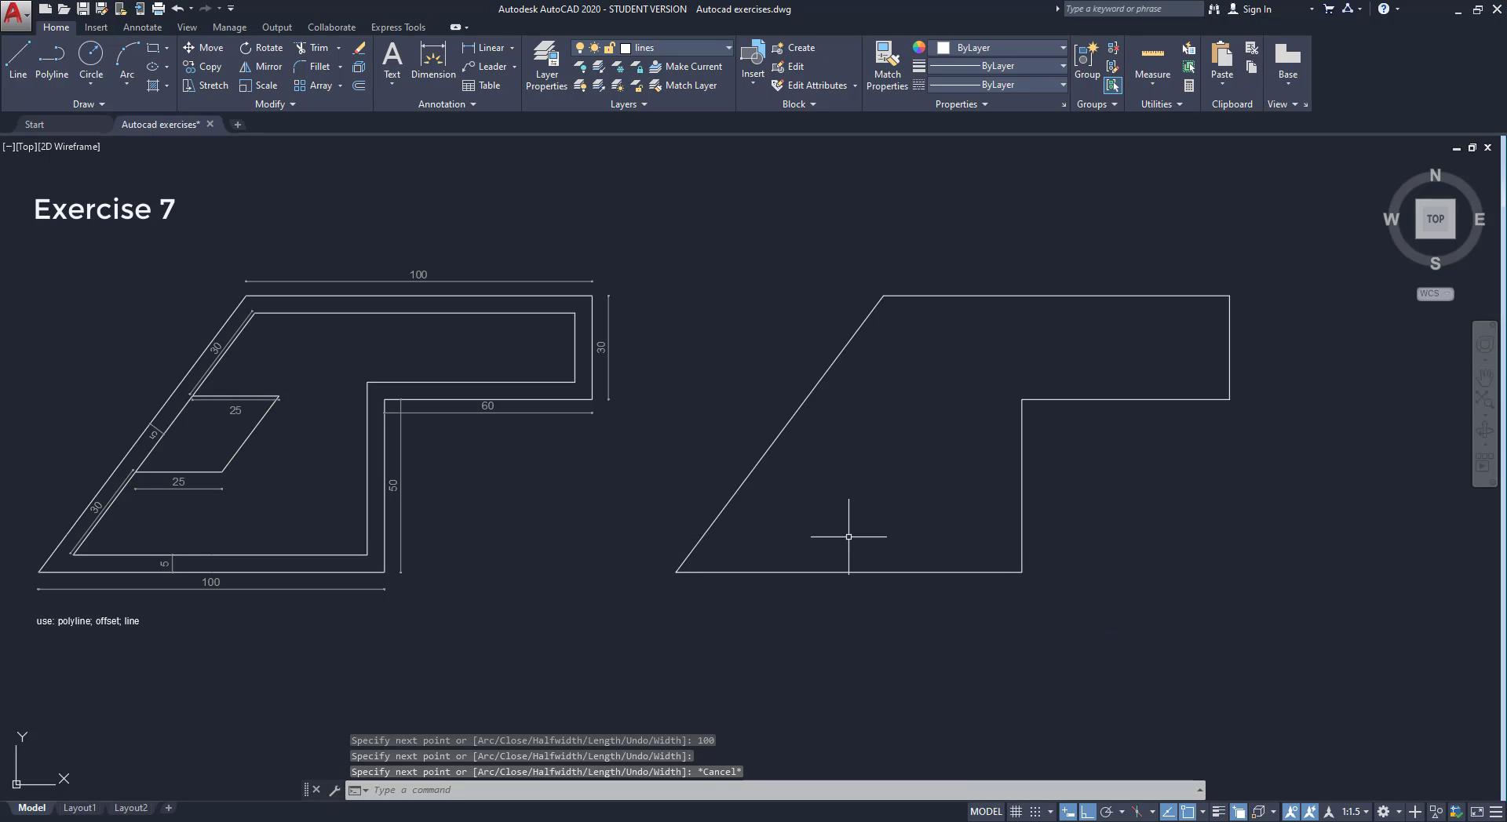
# Offset the Exercise 7 polyline 5 units inward.
pyautogui.click(360, 89)
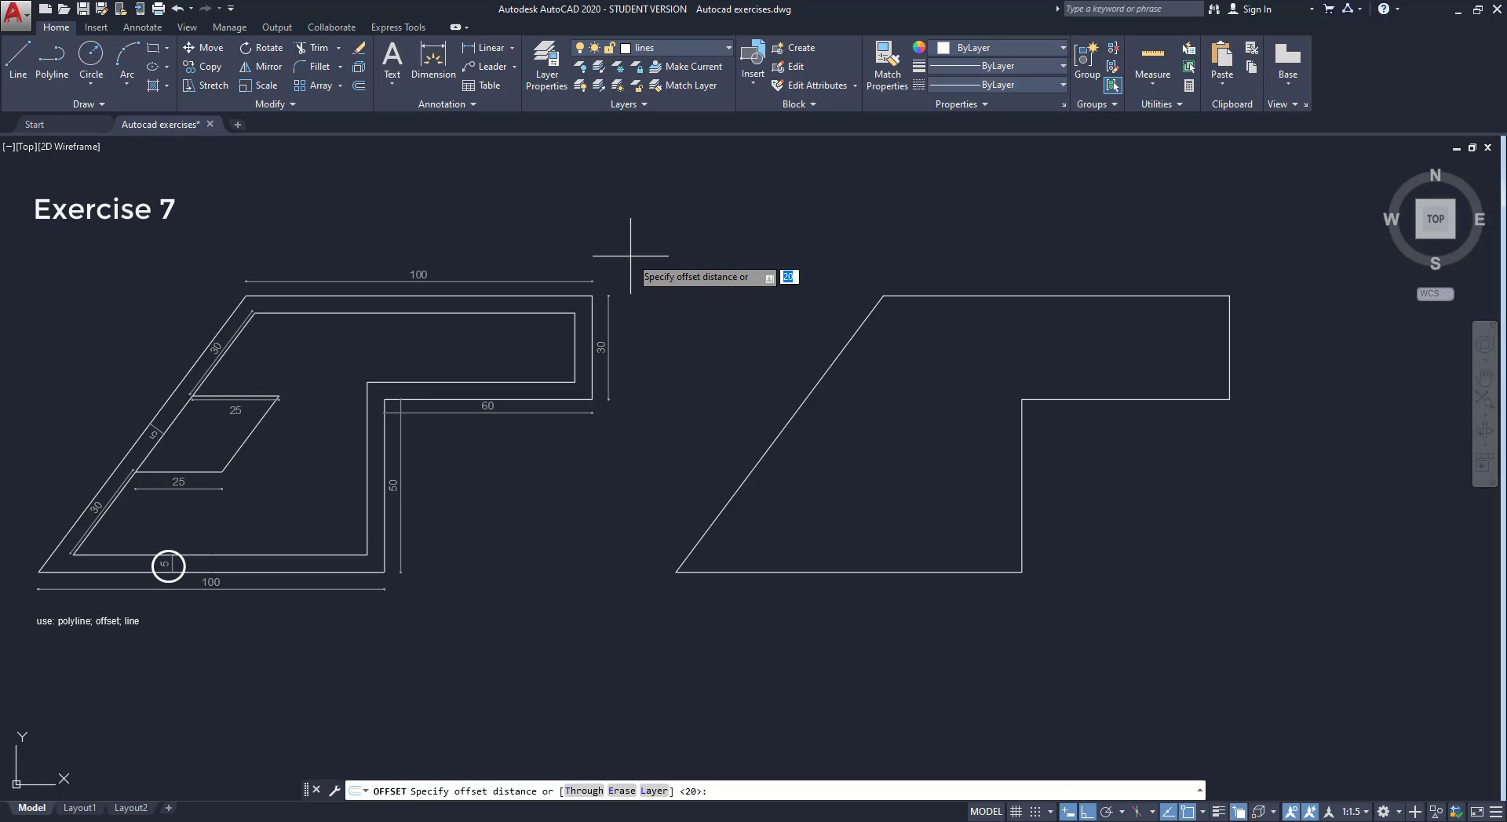
pyautogui.write('5')
pyautogui.press('Return')
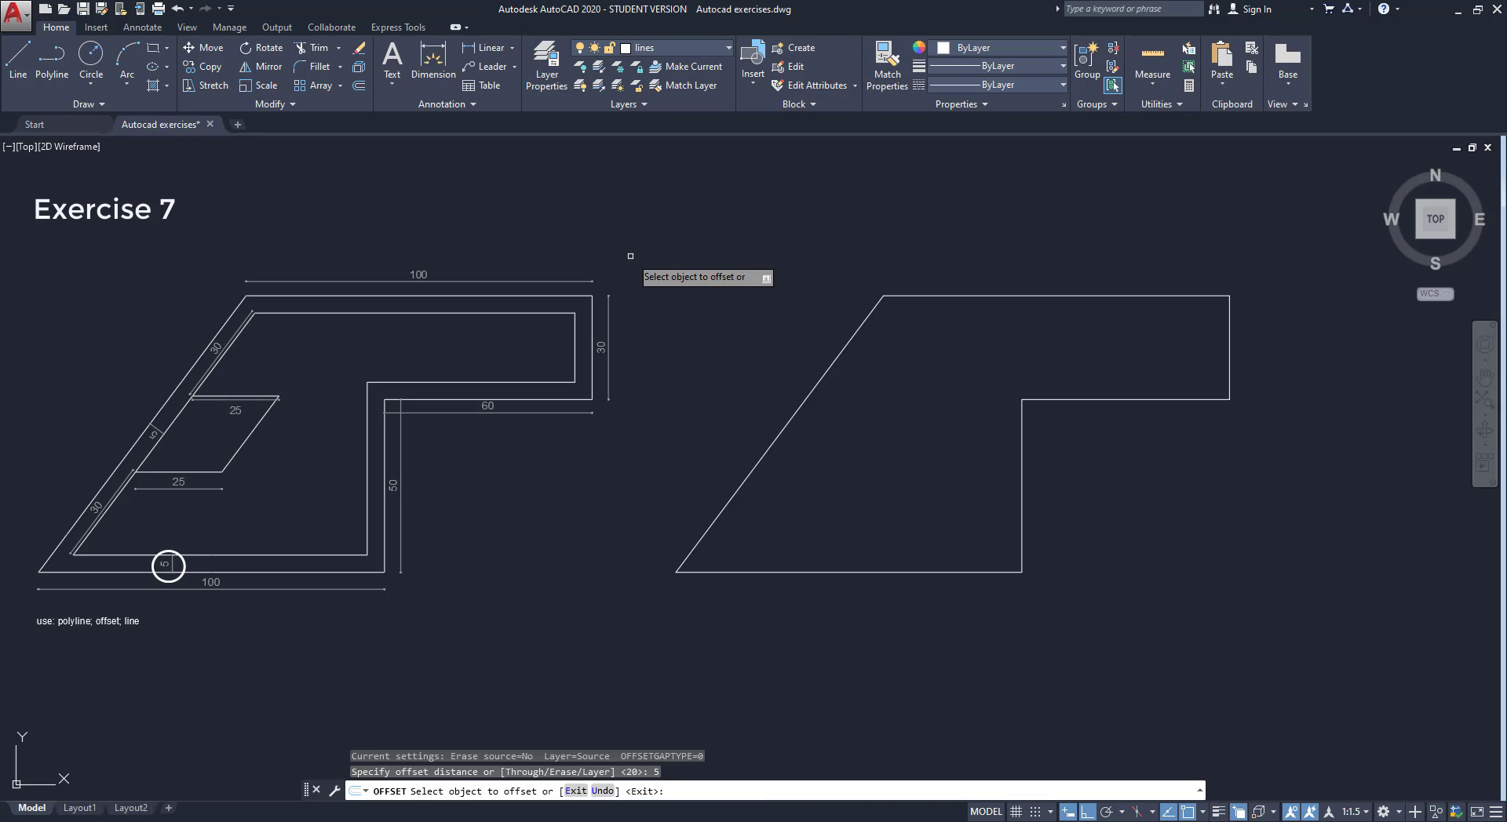
pyautogui.click(826, 572)
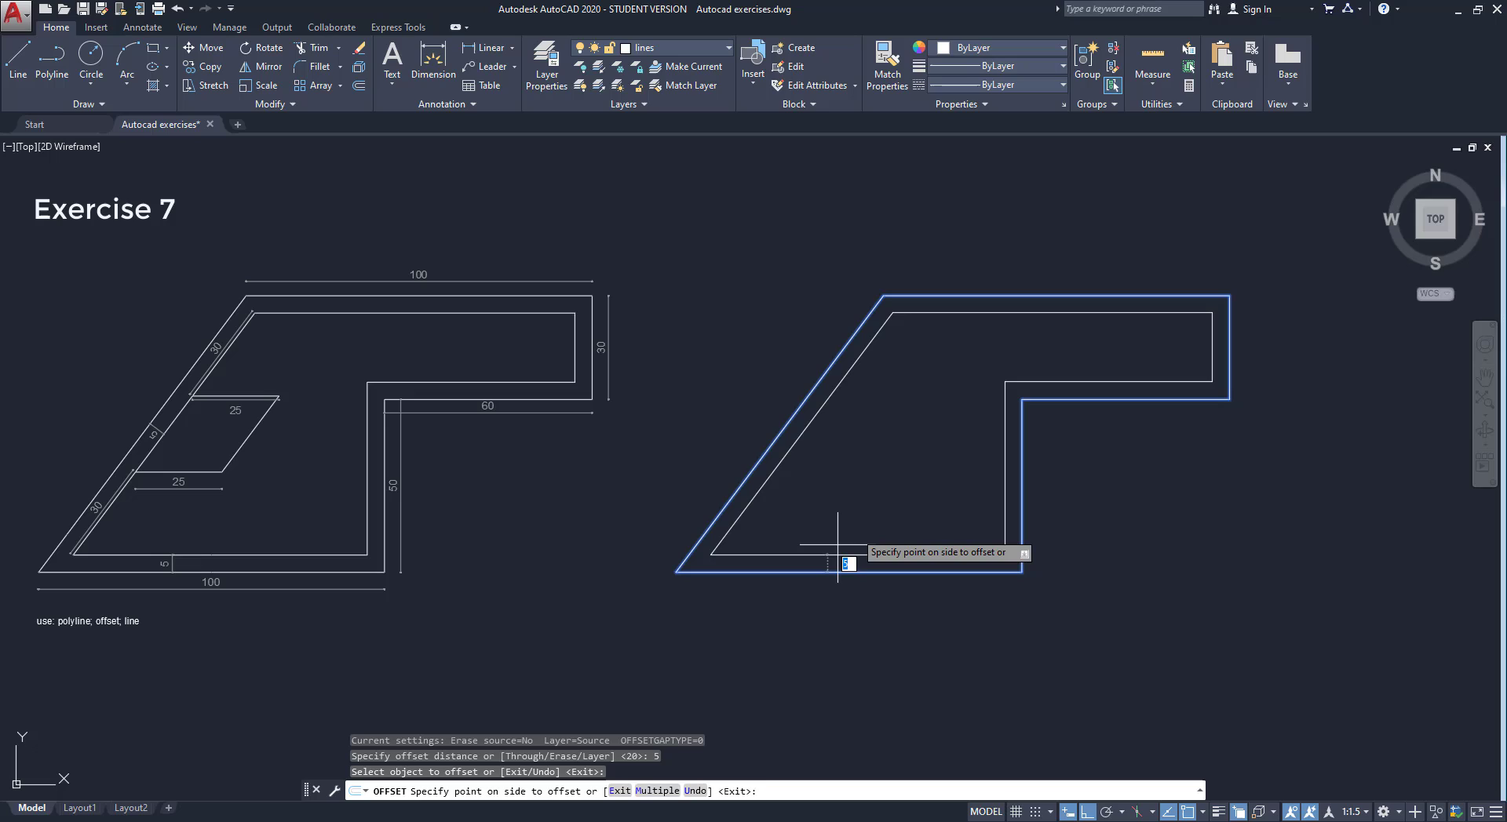
pyautogui.click(858, 524)
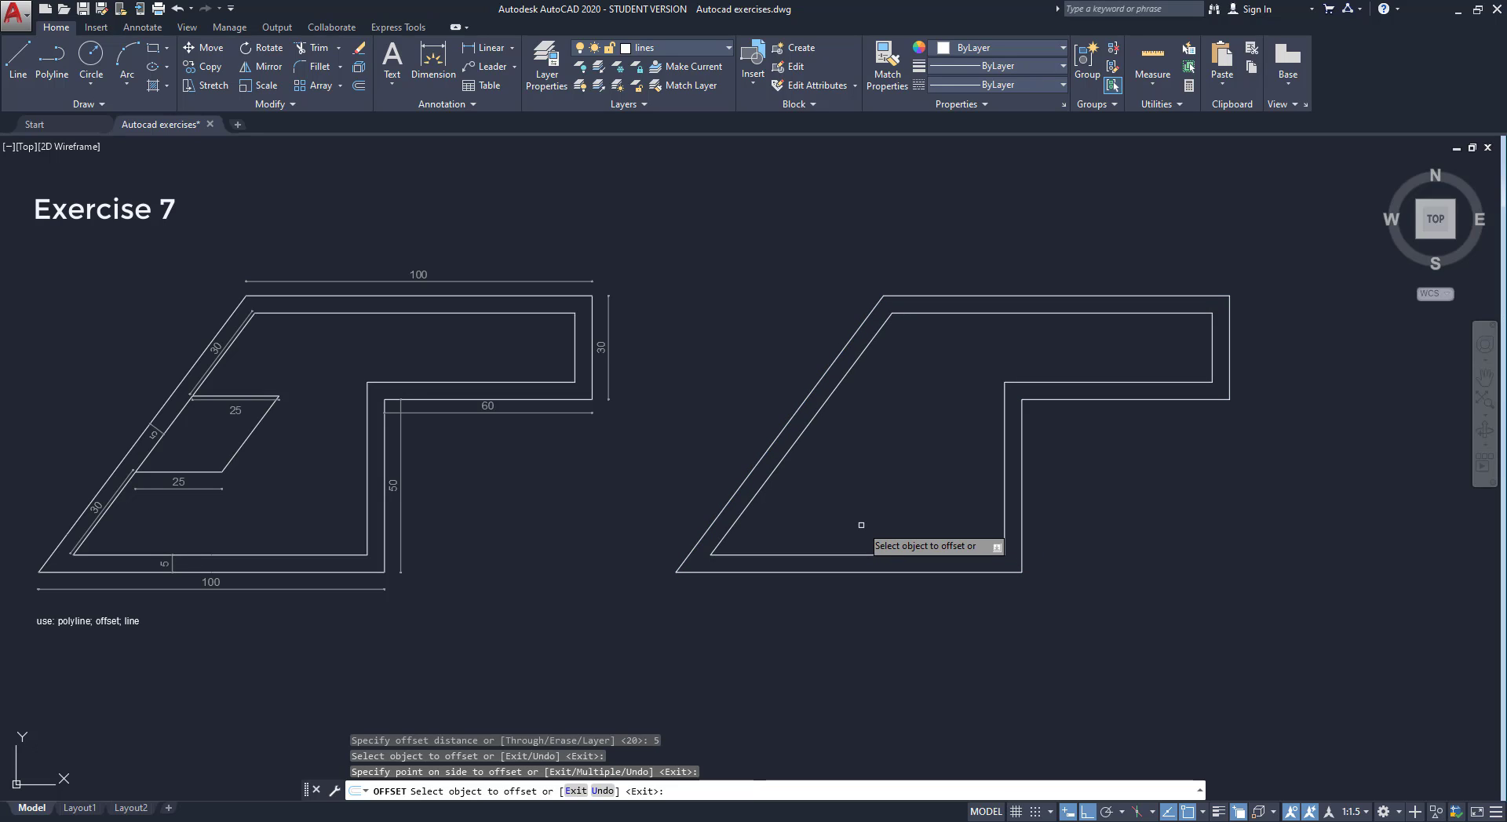
pyautogui.press('Return')
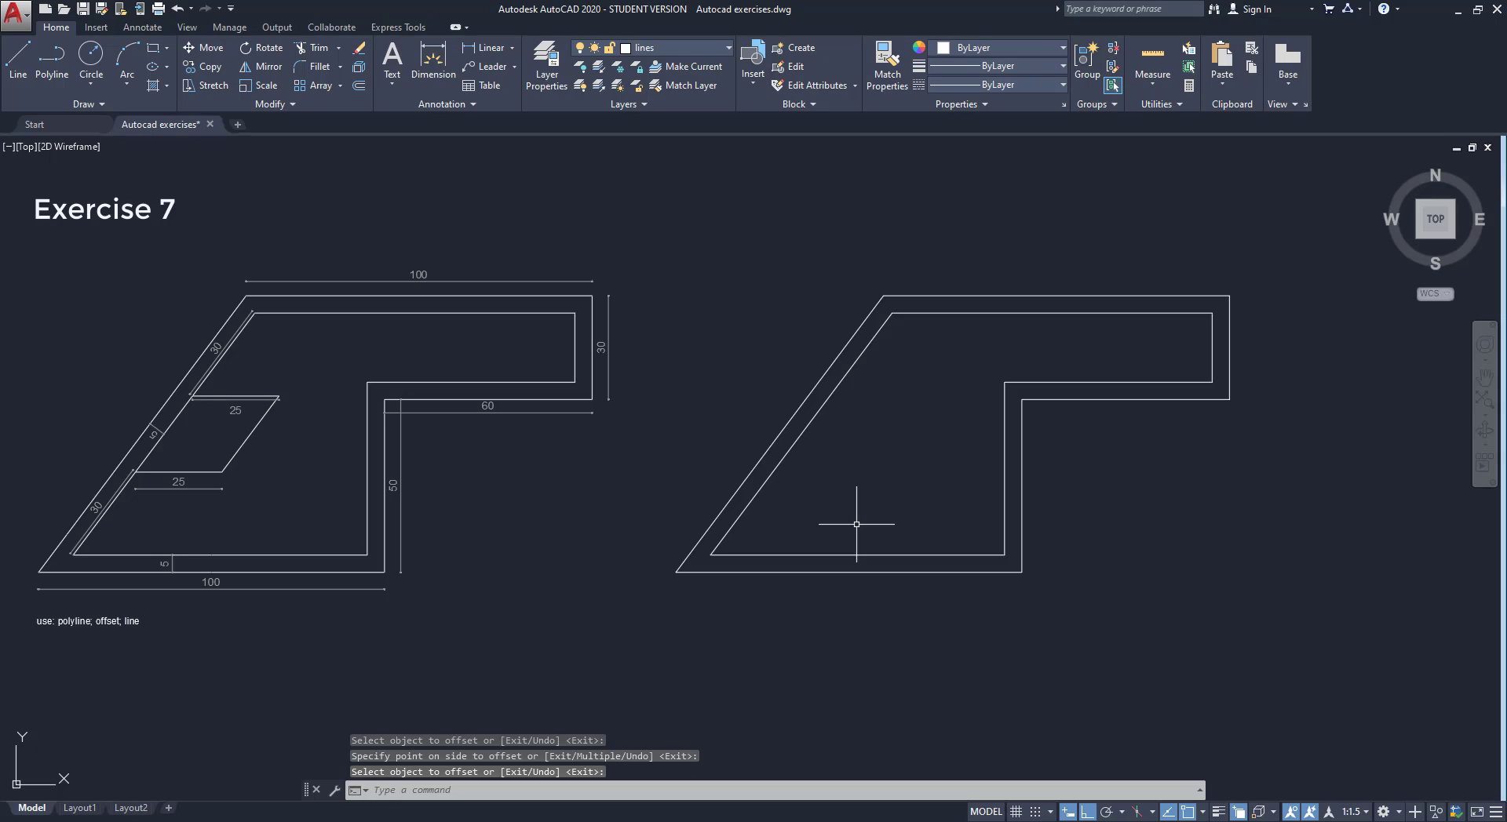
# Draw a parallelogram with 25-unit horizontal edges, 30 and 10 along the inner diagonal, closing onto the existing line.
pyautogui.scroll(1, 867, 515)
pyautogui.write('L')
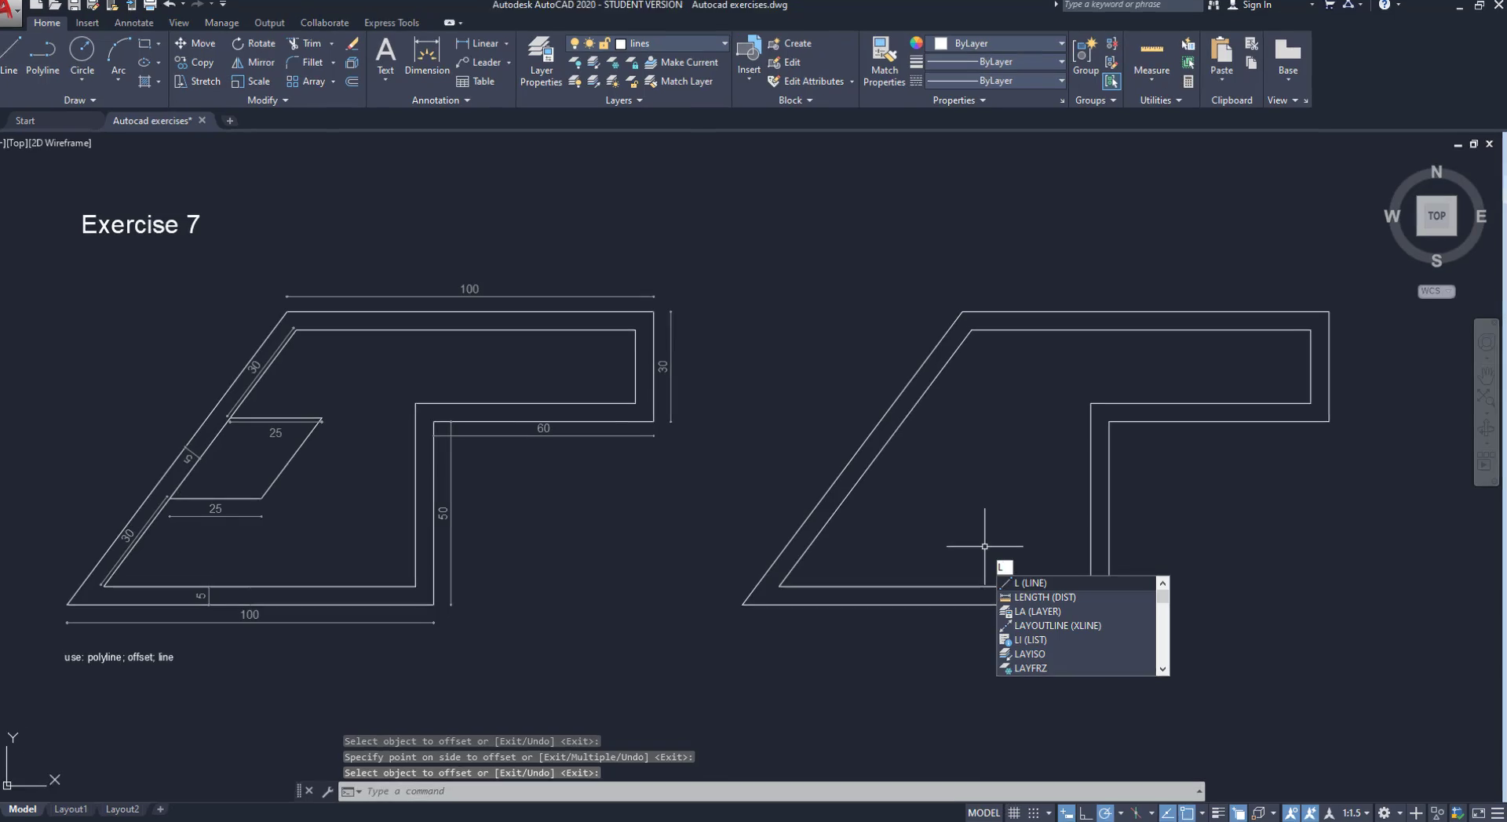
pyautogui.press('Return')
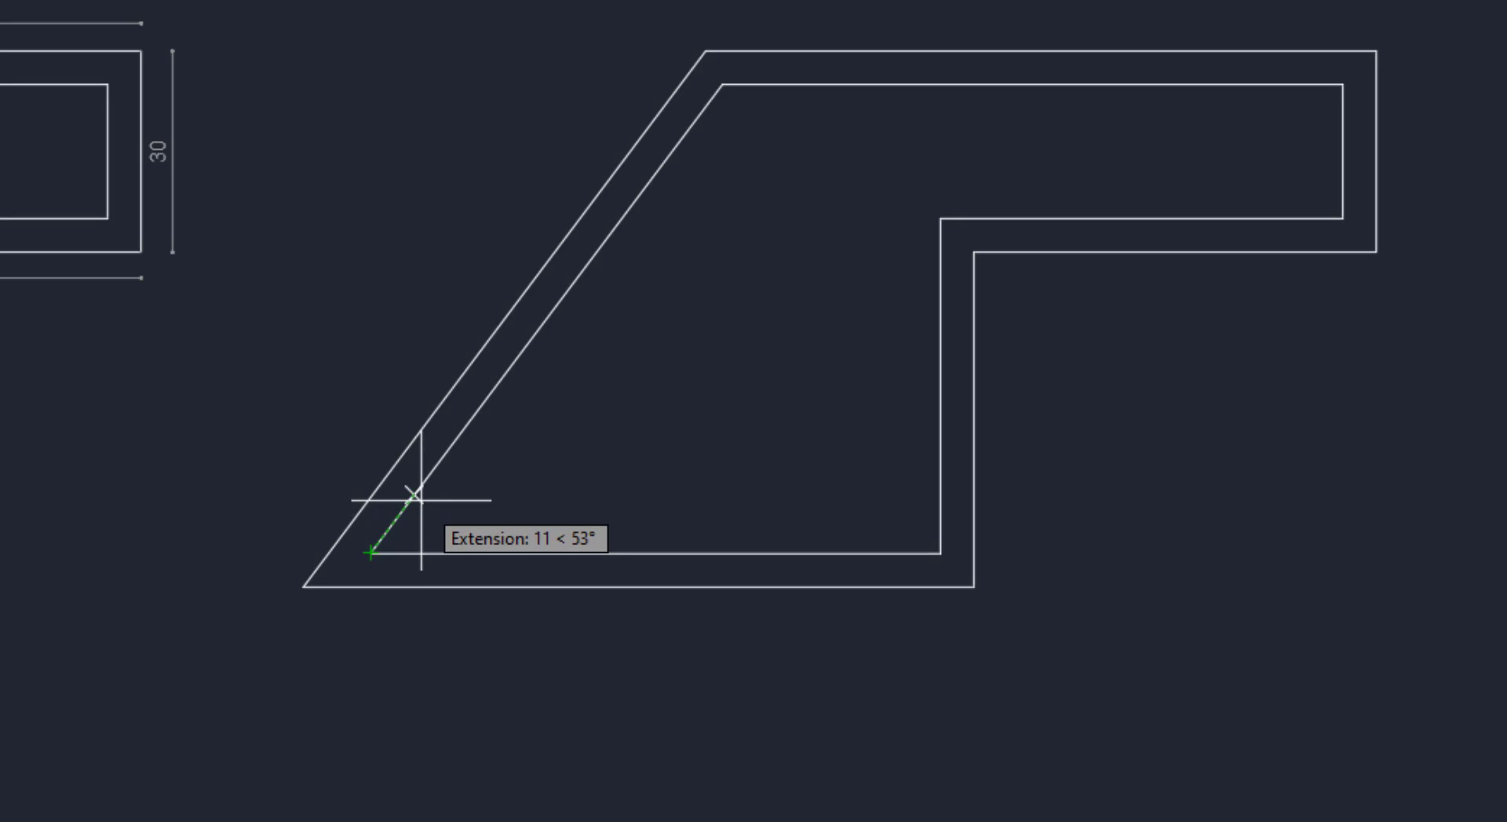
pyautogui.write('30')
pyautogui.press('Return')
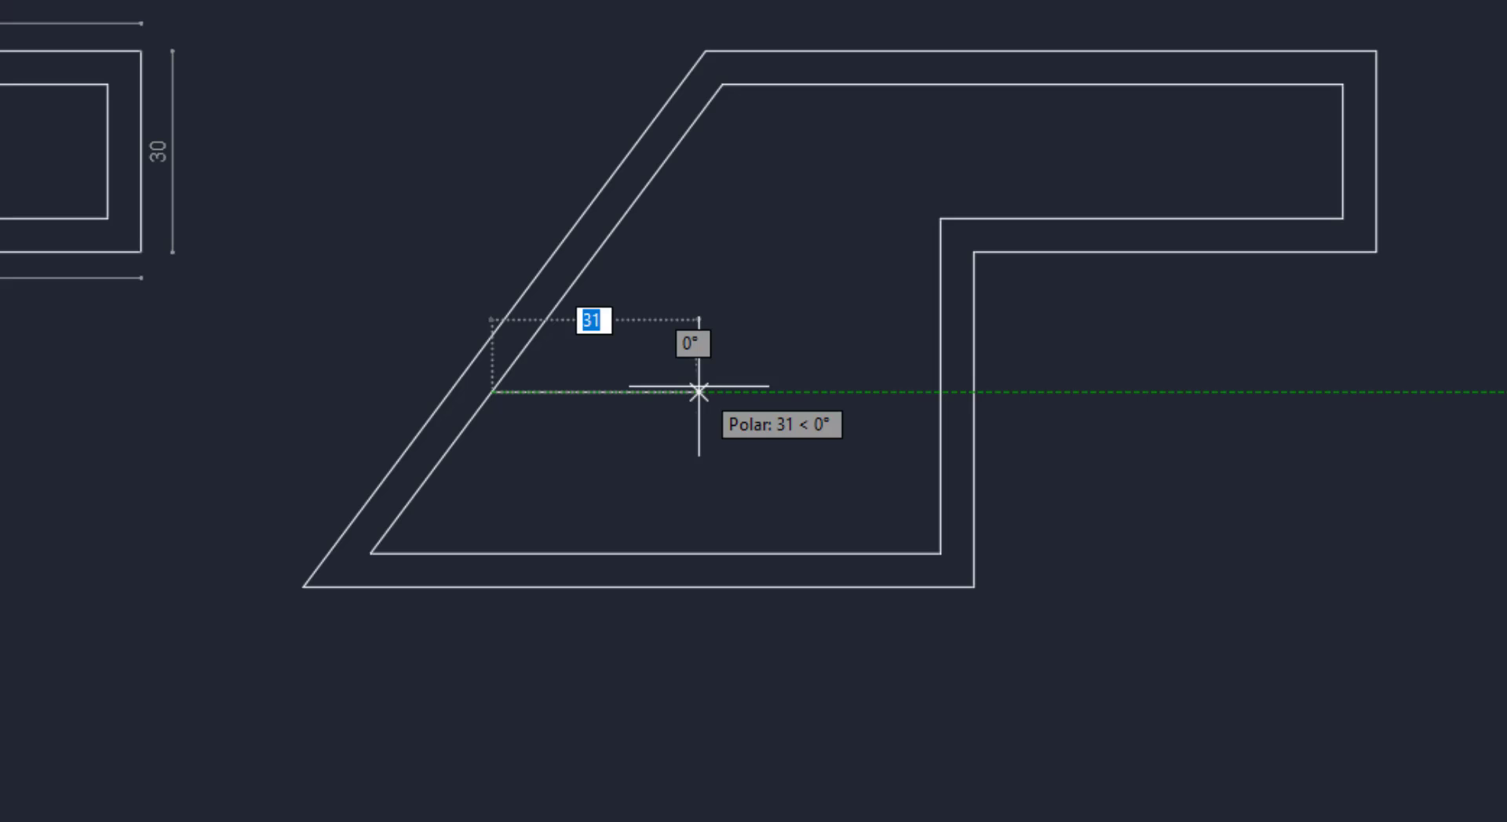
pyautogui.write('25')
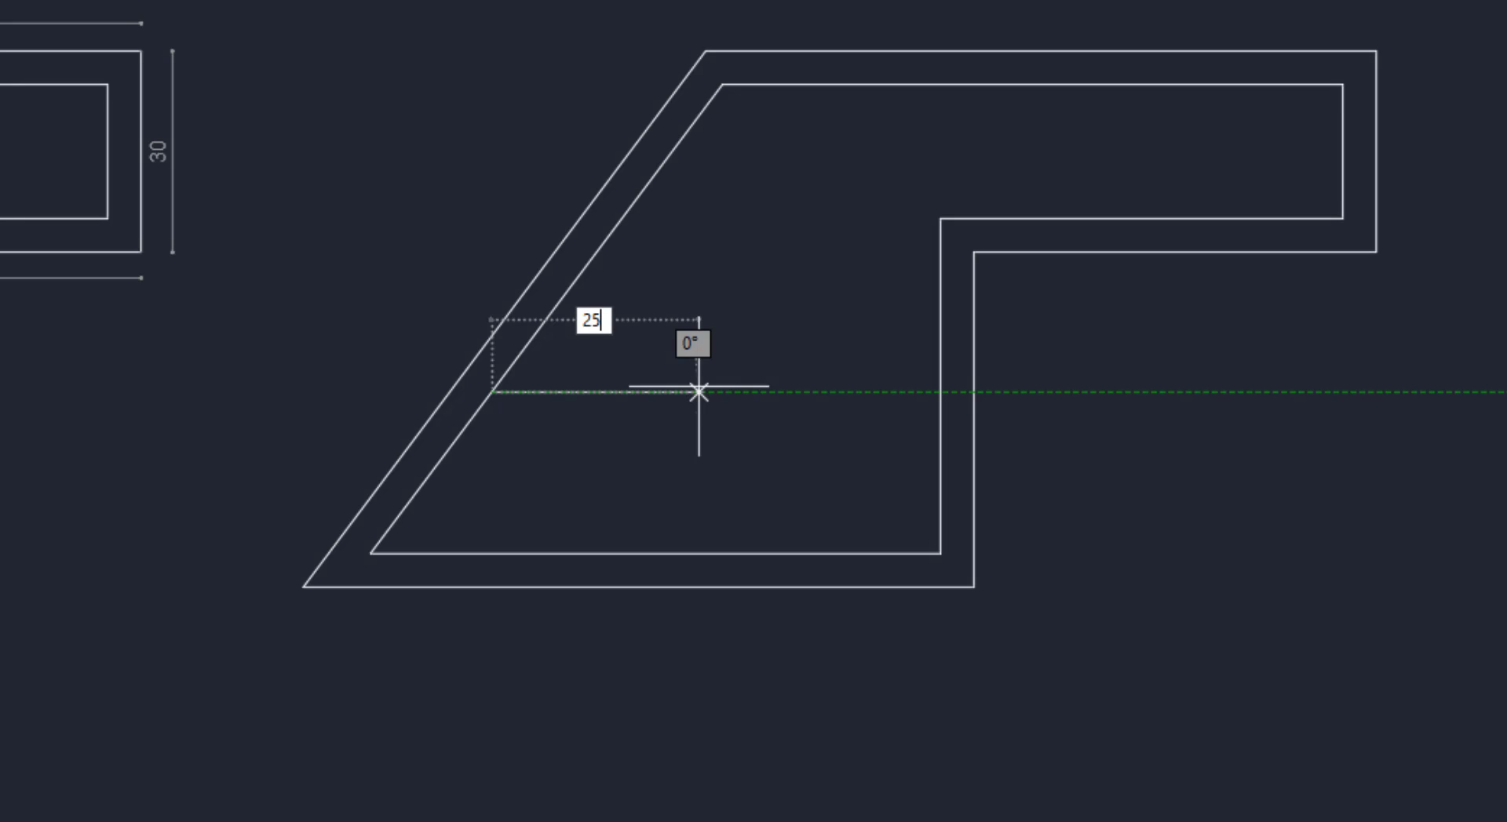
pyautogui.press('Return')
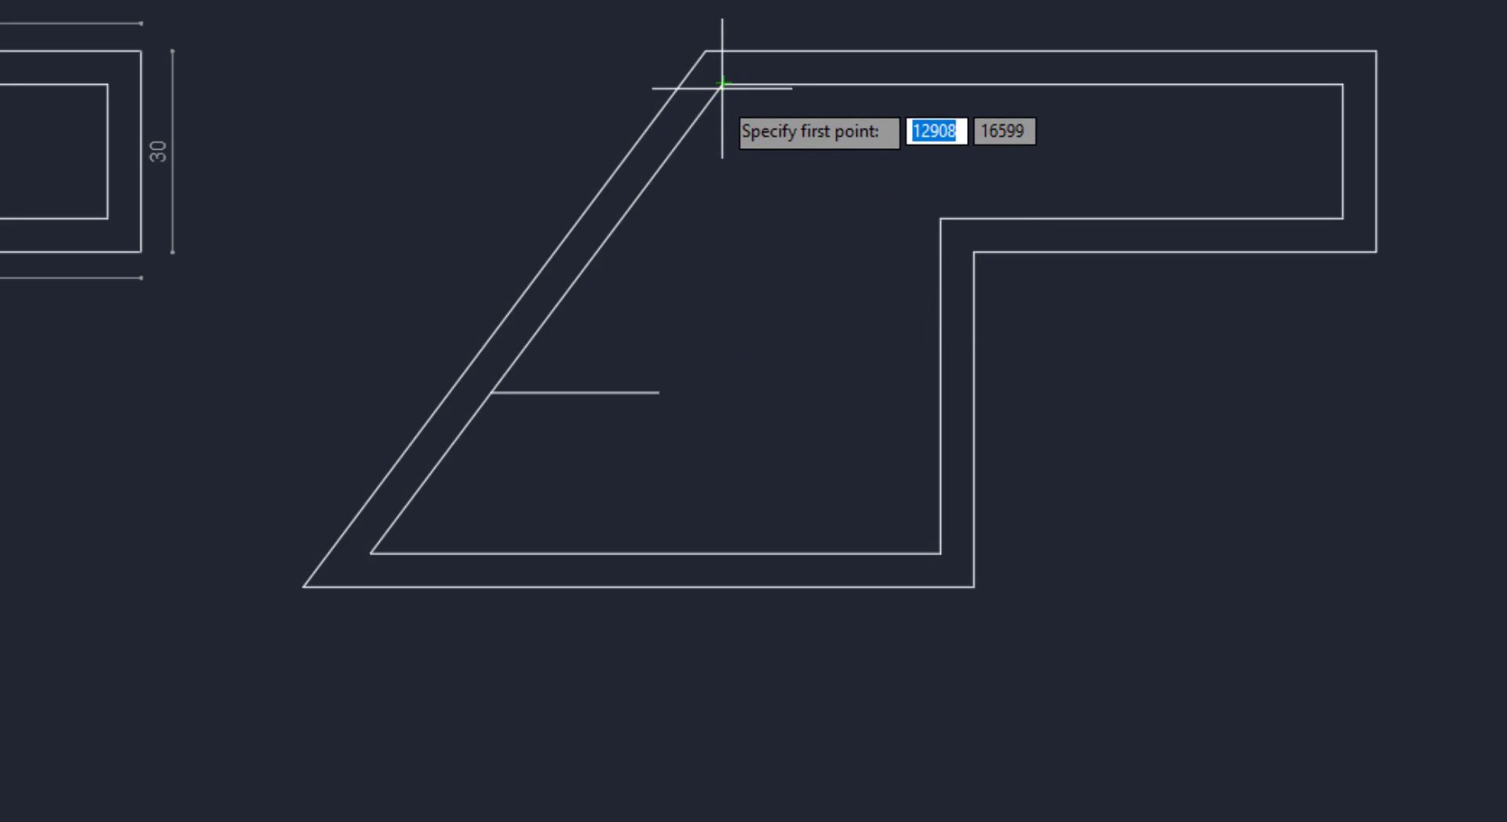
pyautogui.write('10')
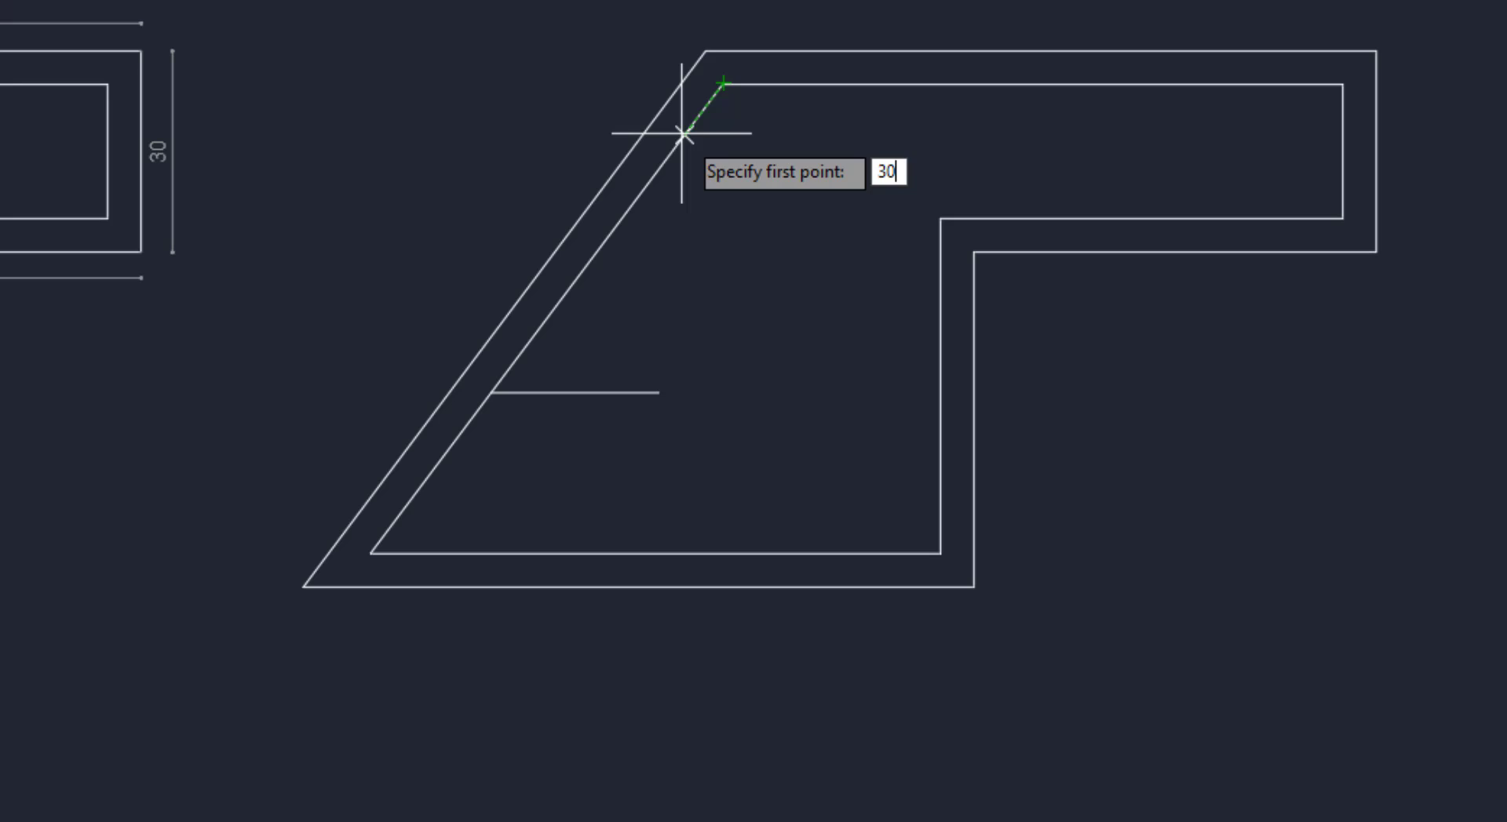
pyautogui.press('Return')
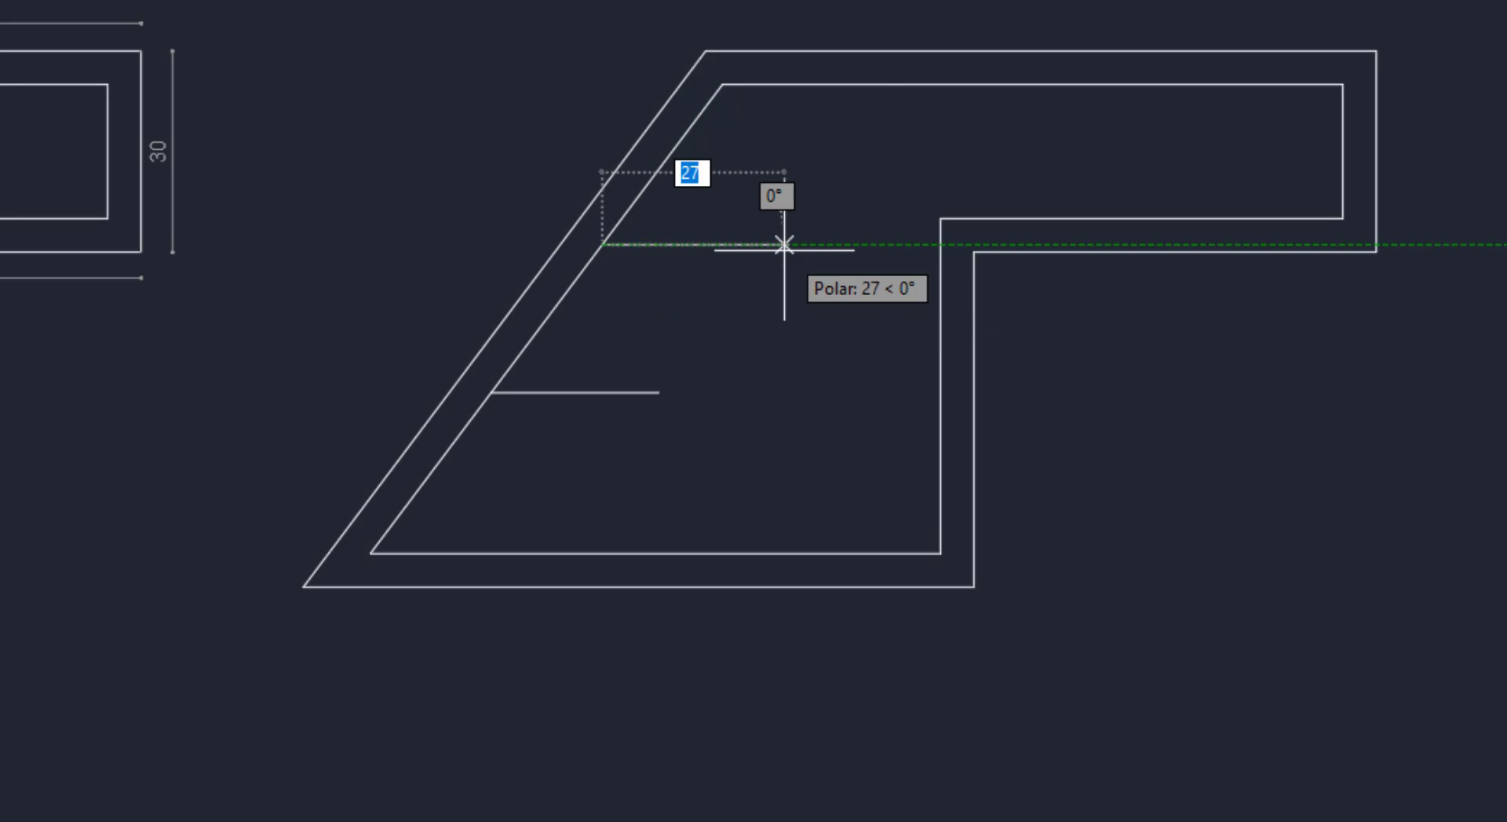
pyautogui.write('25')
pyautogui.press('Return')
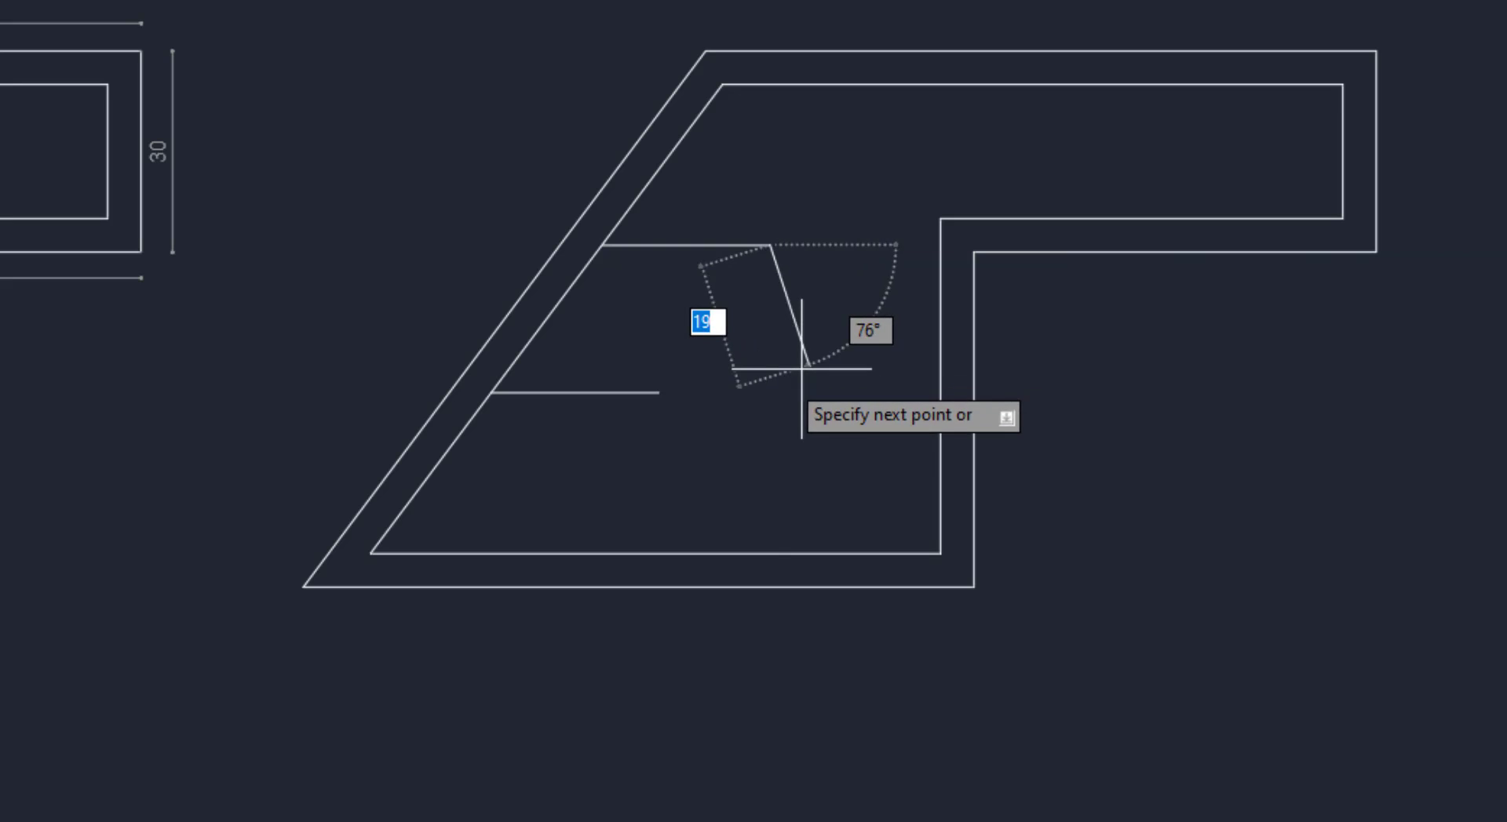
pyautogui.click(660, 392)
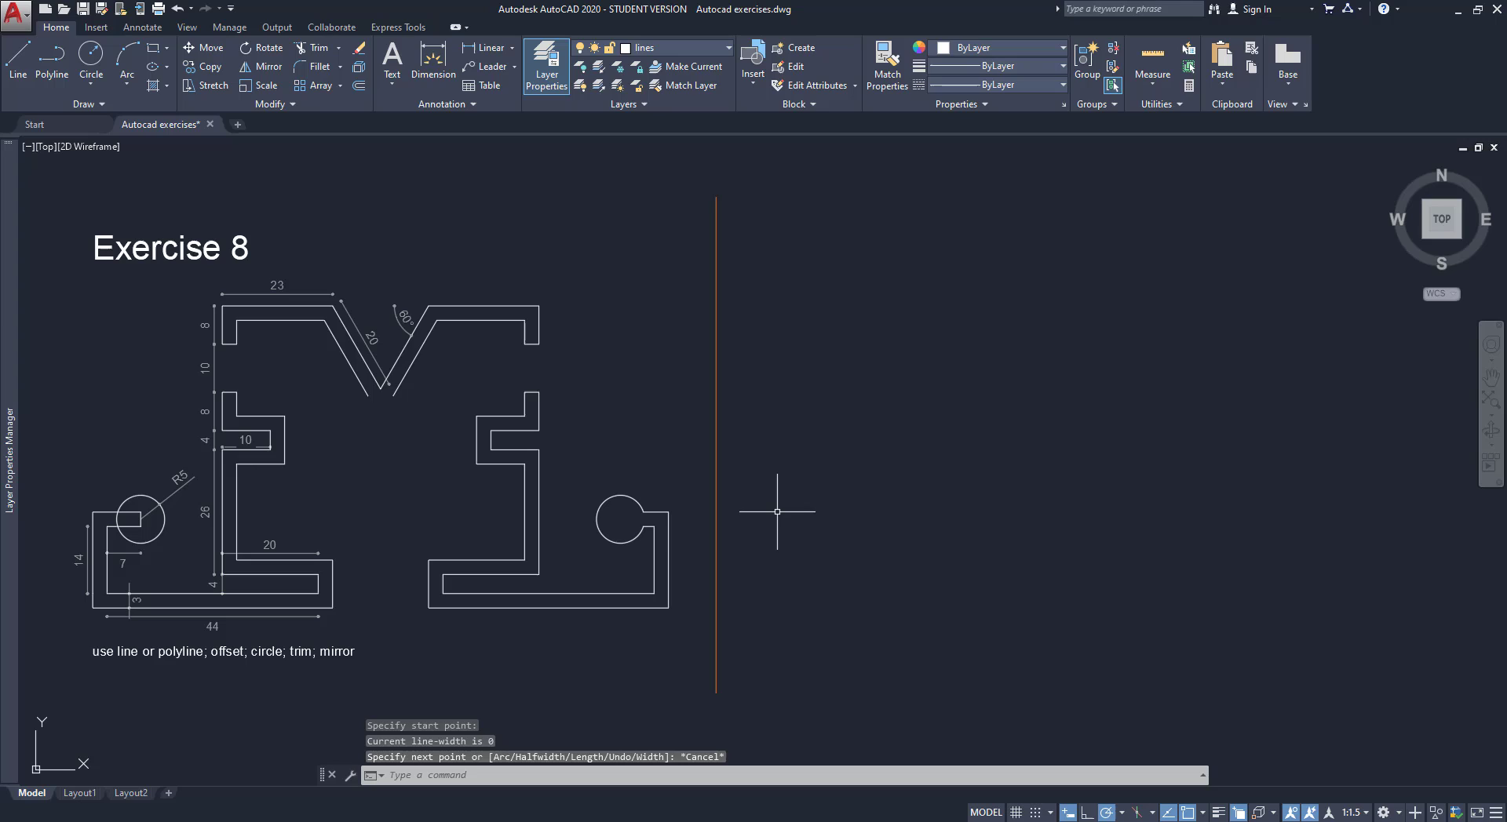
# Turn on lineweight display in the status bar.
pyautogui.click(1218, 813)
# Start a polyline right of the divider with segments 7, 14, 44, 4 and 20, Ortho on.
pyautogui.write('PL')
pyautogui.press('Return')
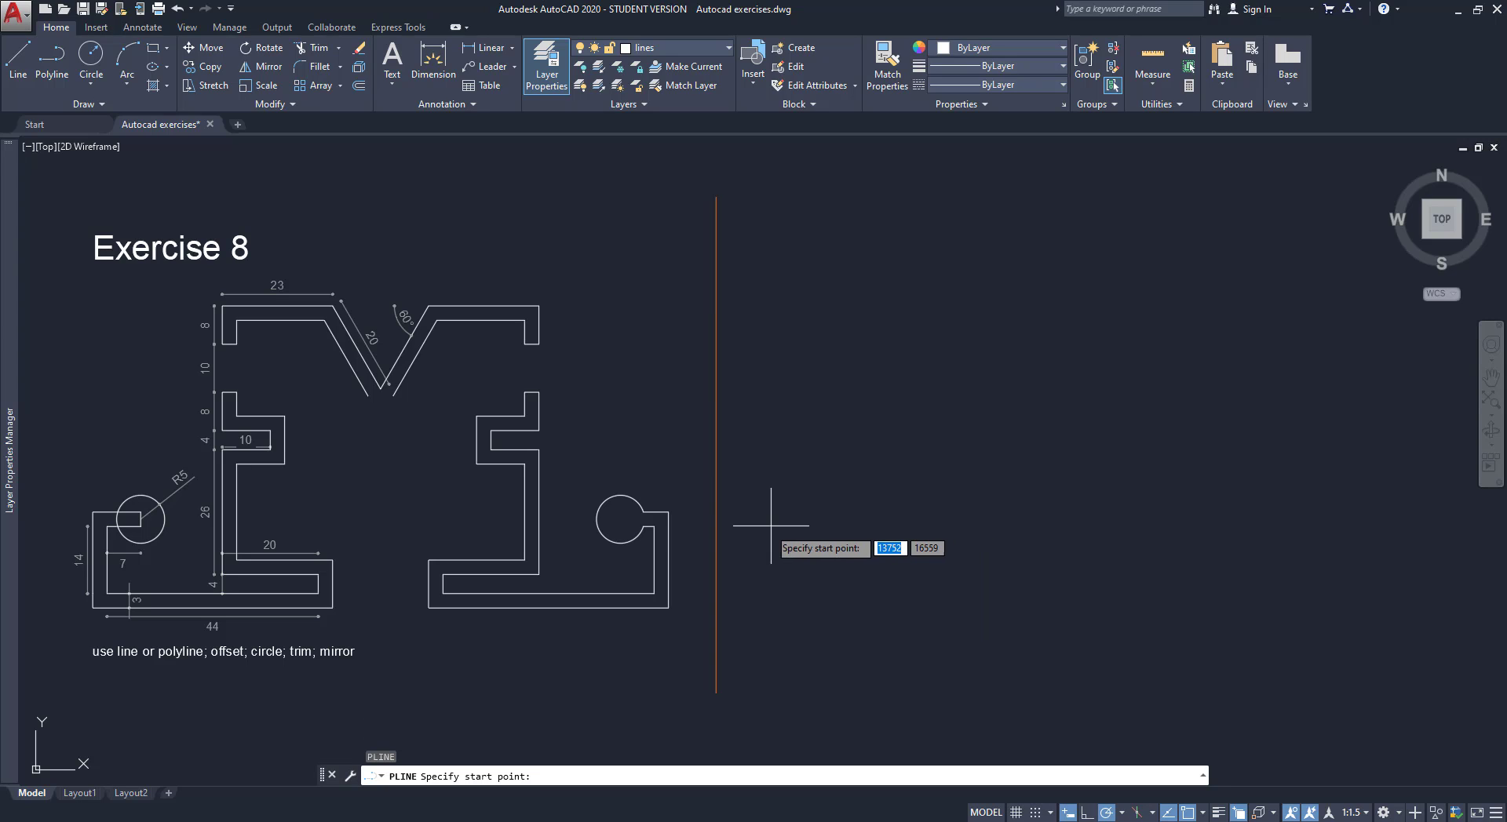
pyautogui.click(813, 526)
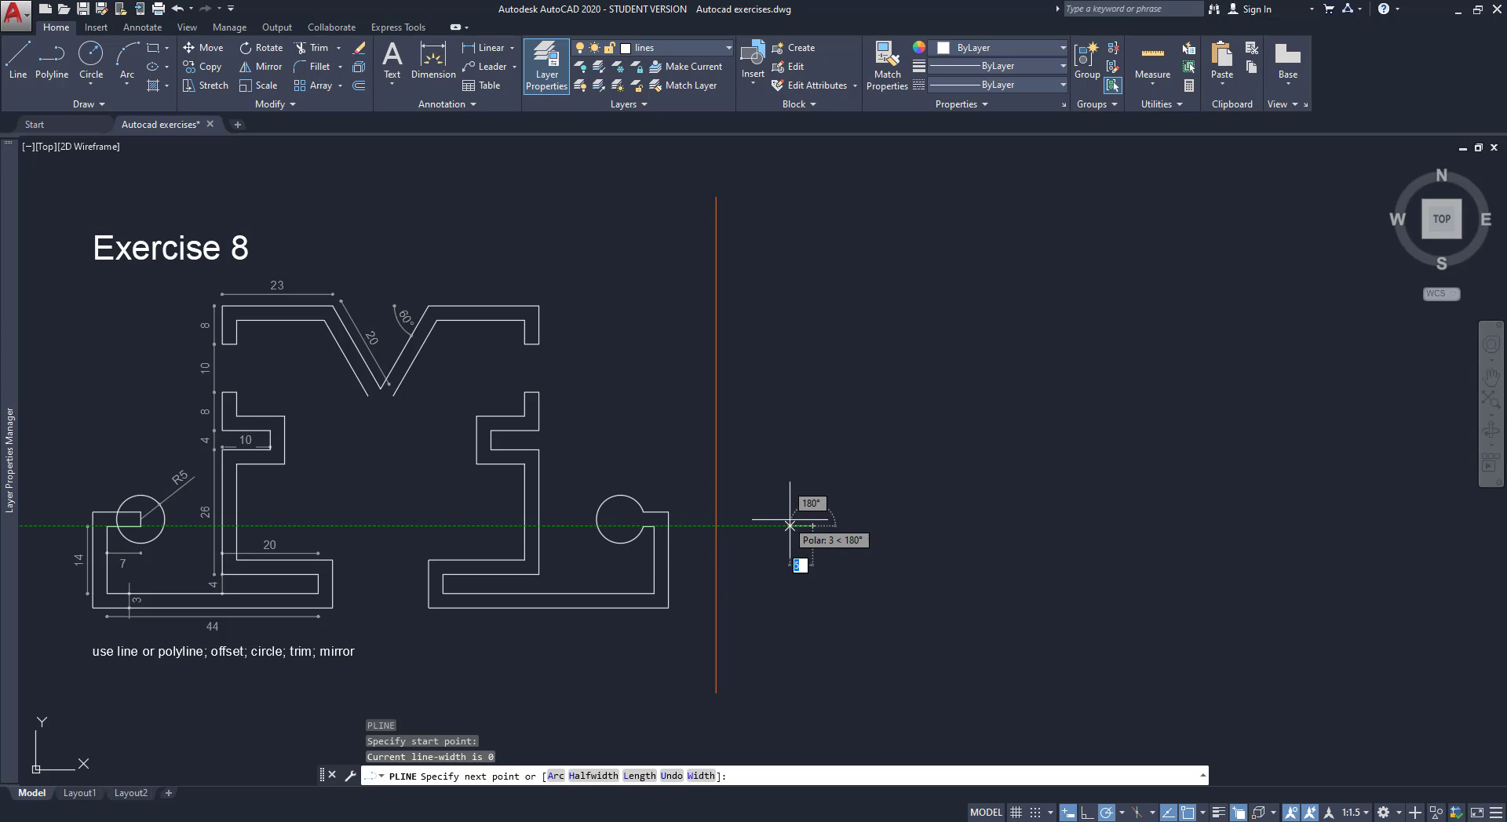
pyautogui.write('7')
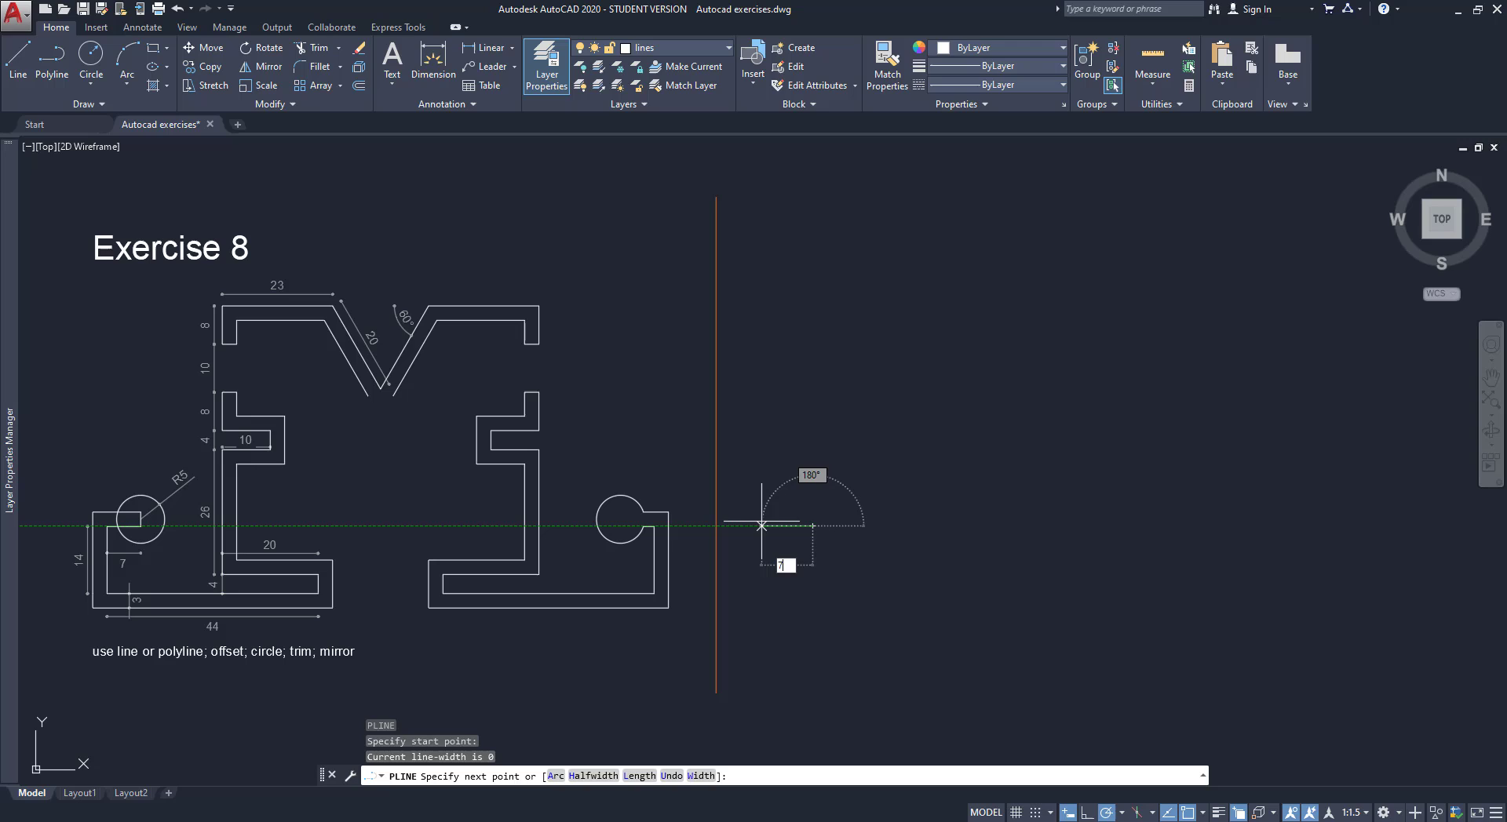
pyautogui.press('Return')
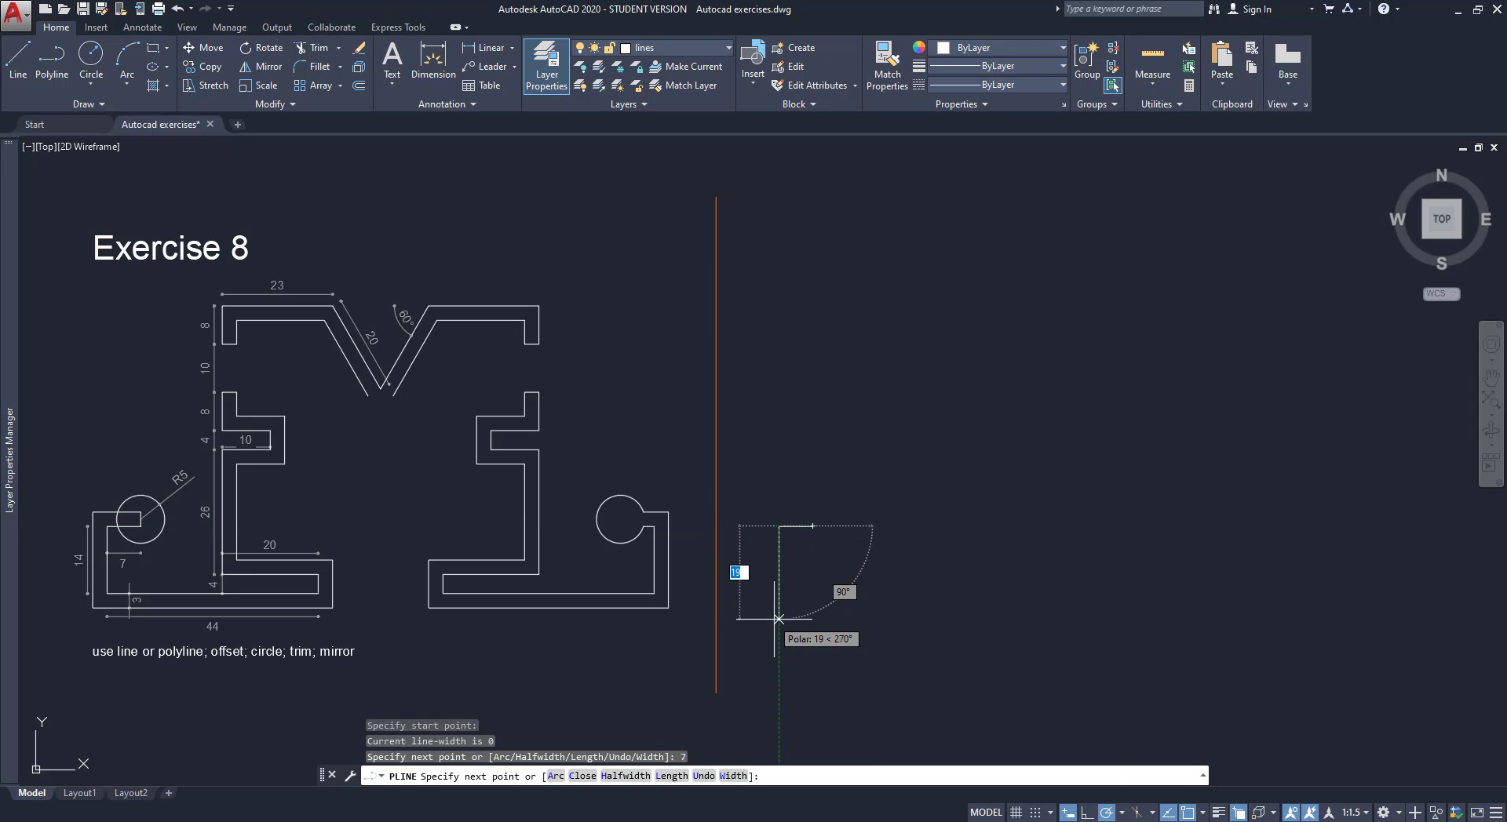
pyautogui.click(1087, 813)
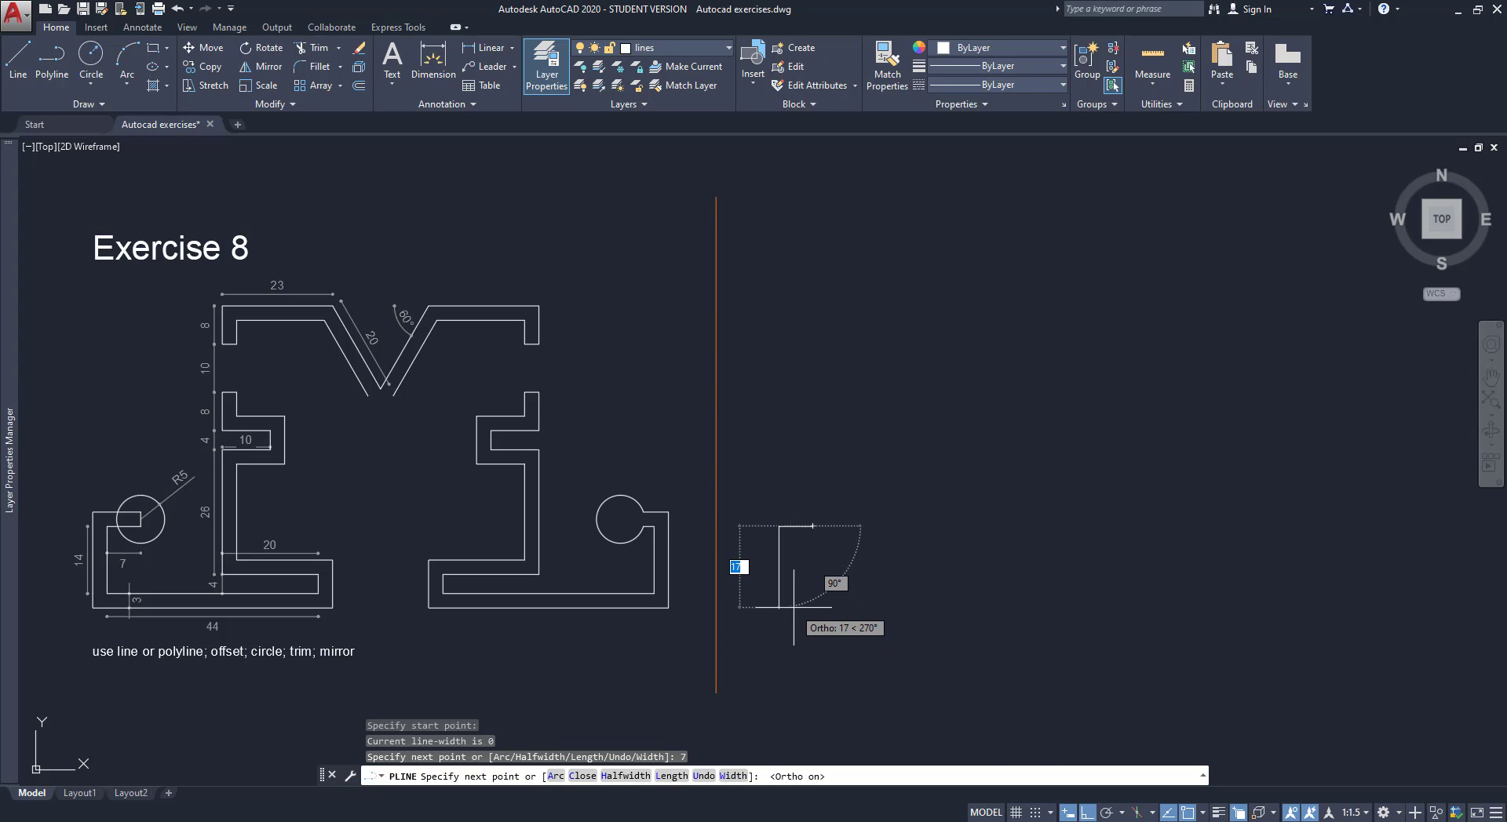
pyautogui.write('14')
pyautogui.press('Return')
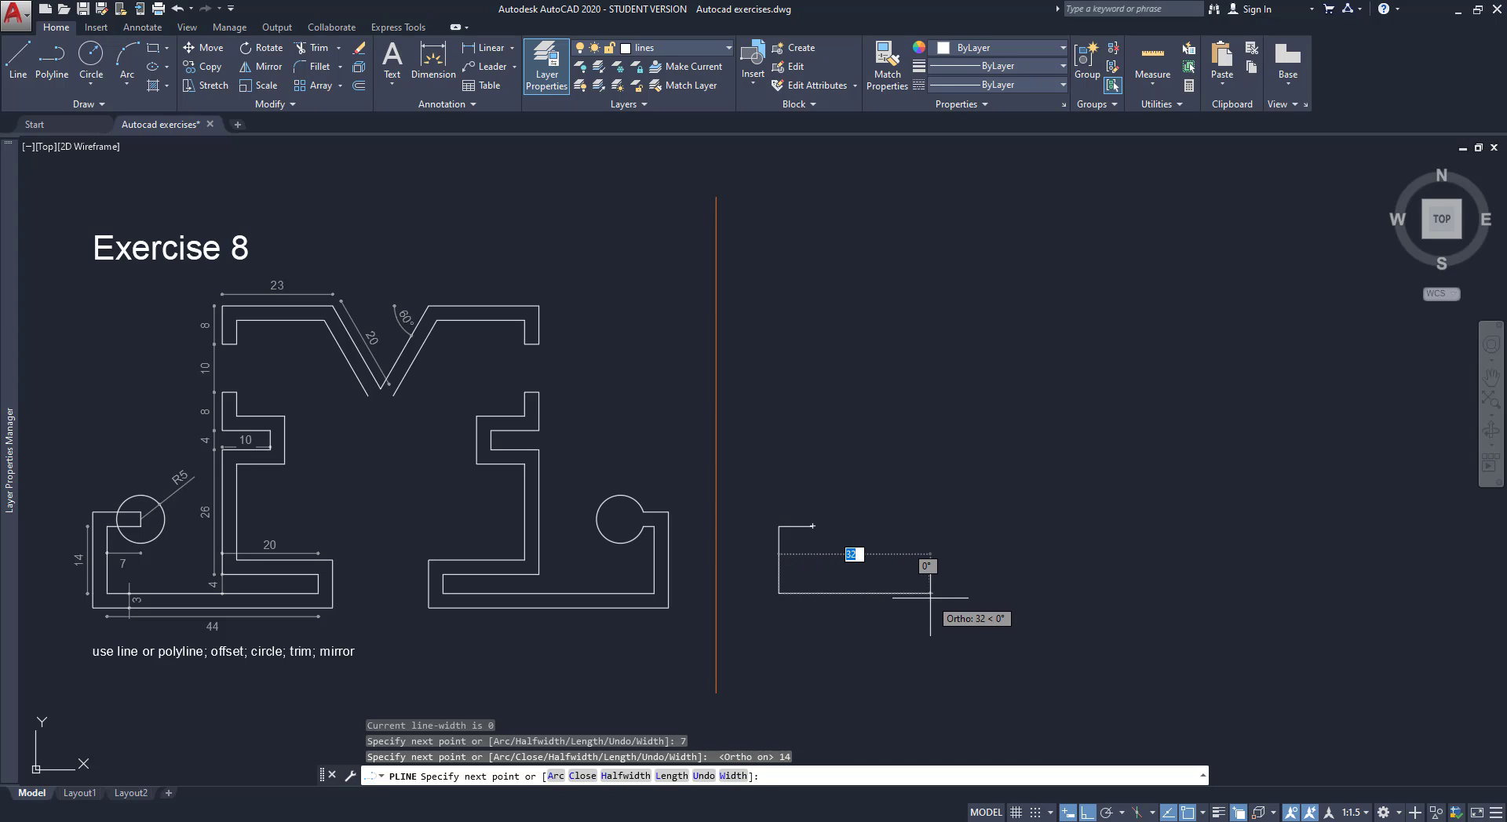
pyautogui.write('44')
pyautogui.press('Return')
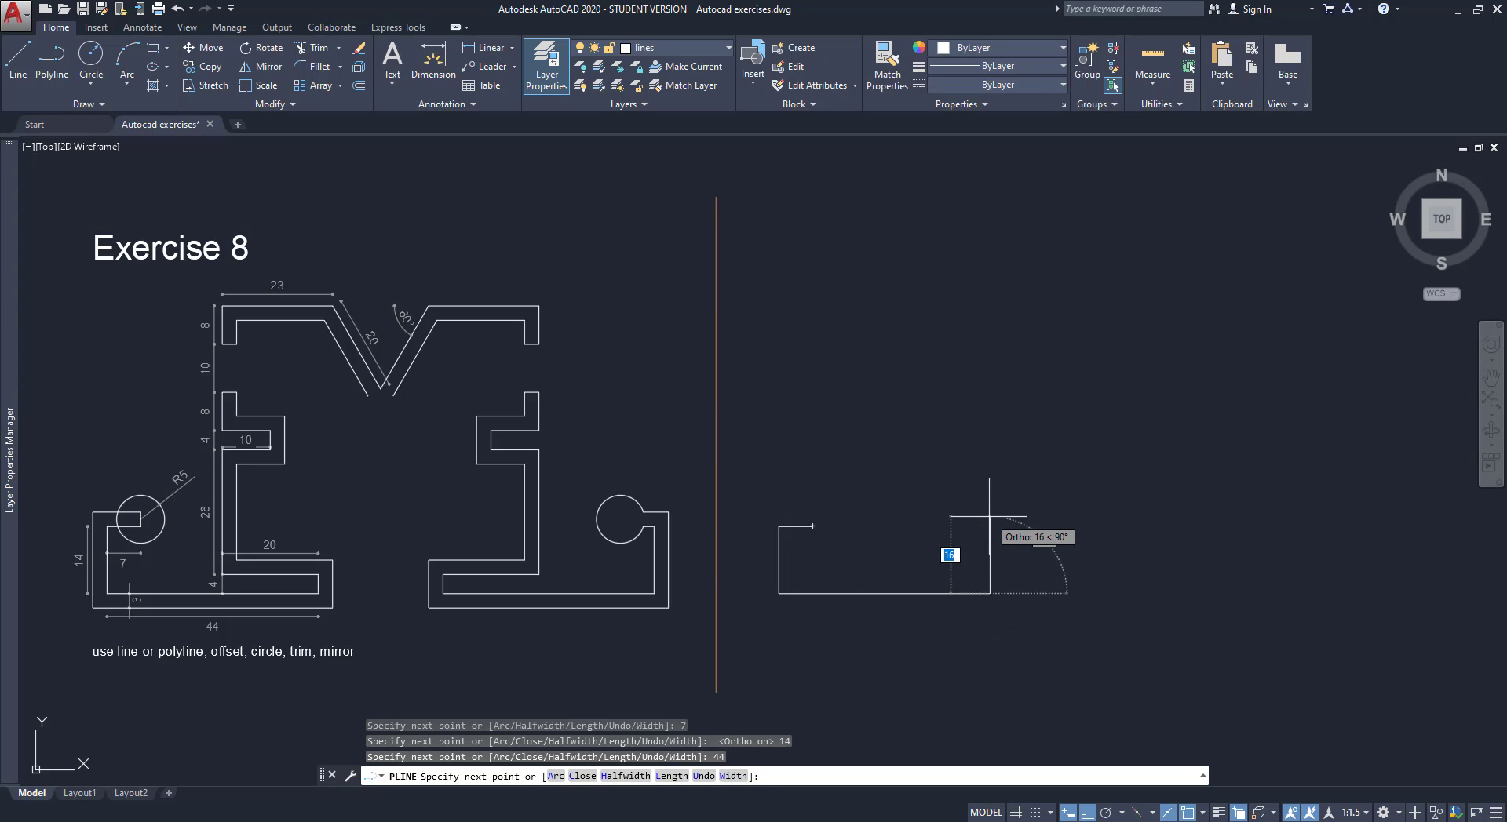
pyautogui.write('4')
pyautogui.press('Return')
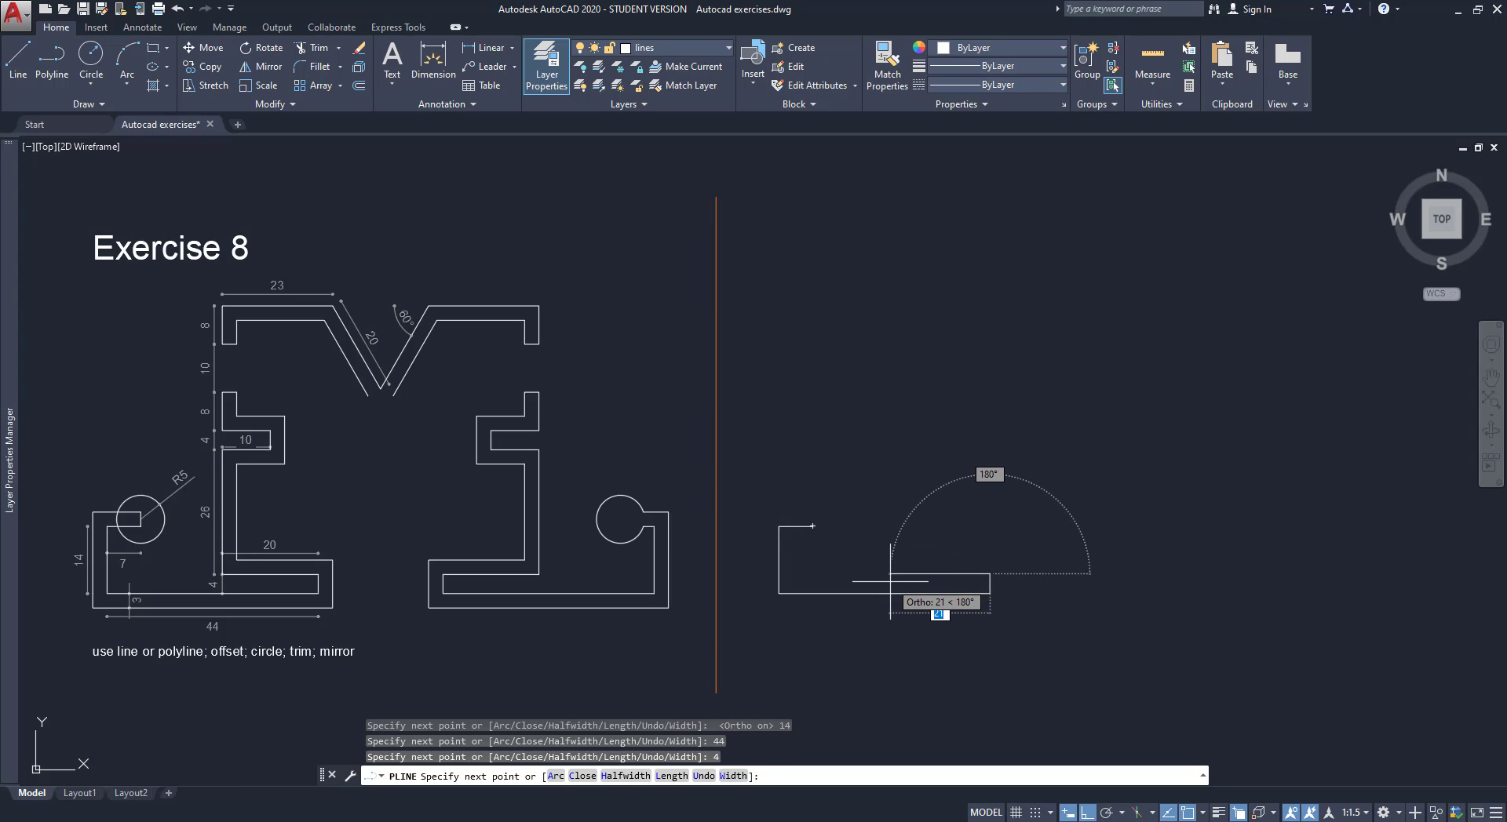
pyautogui.write('20')
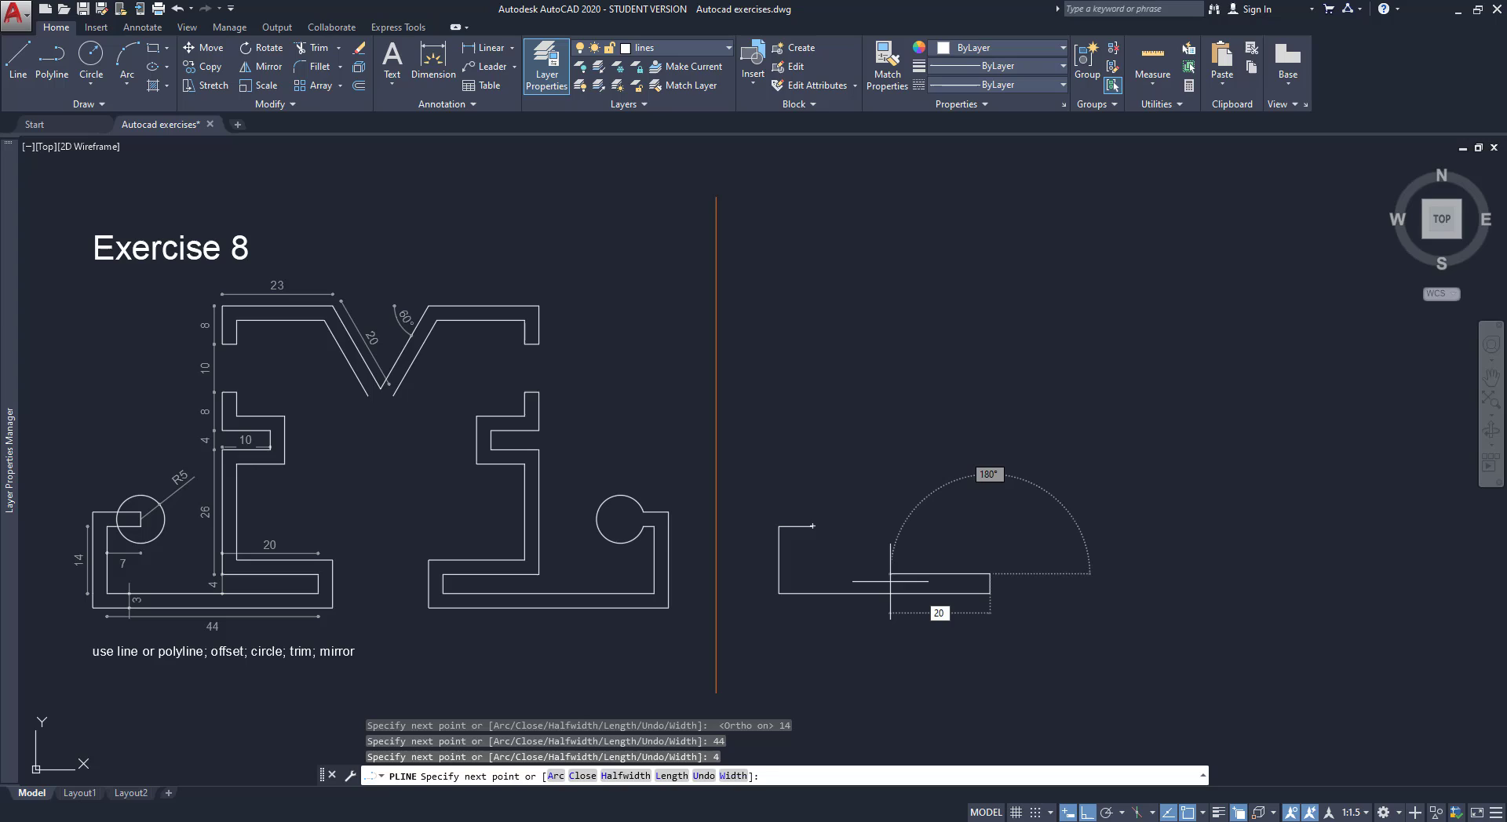
pyautogui.press('Return')
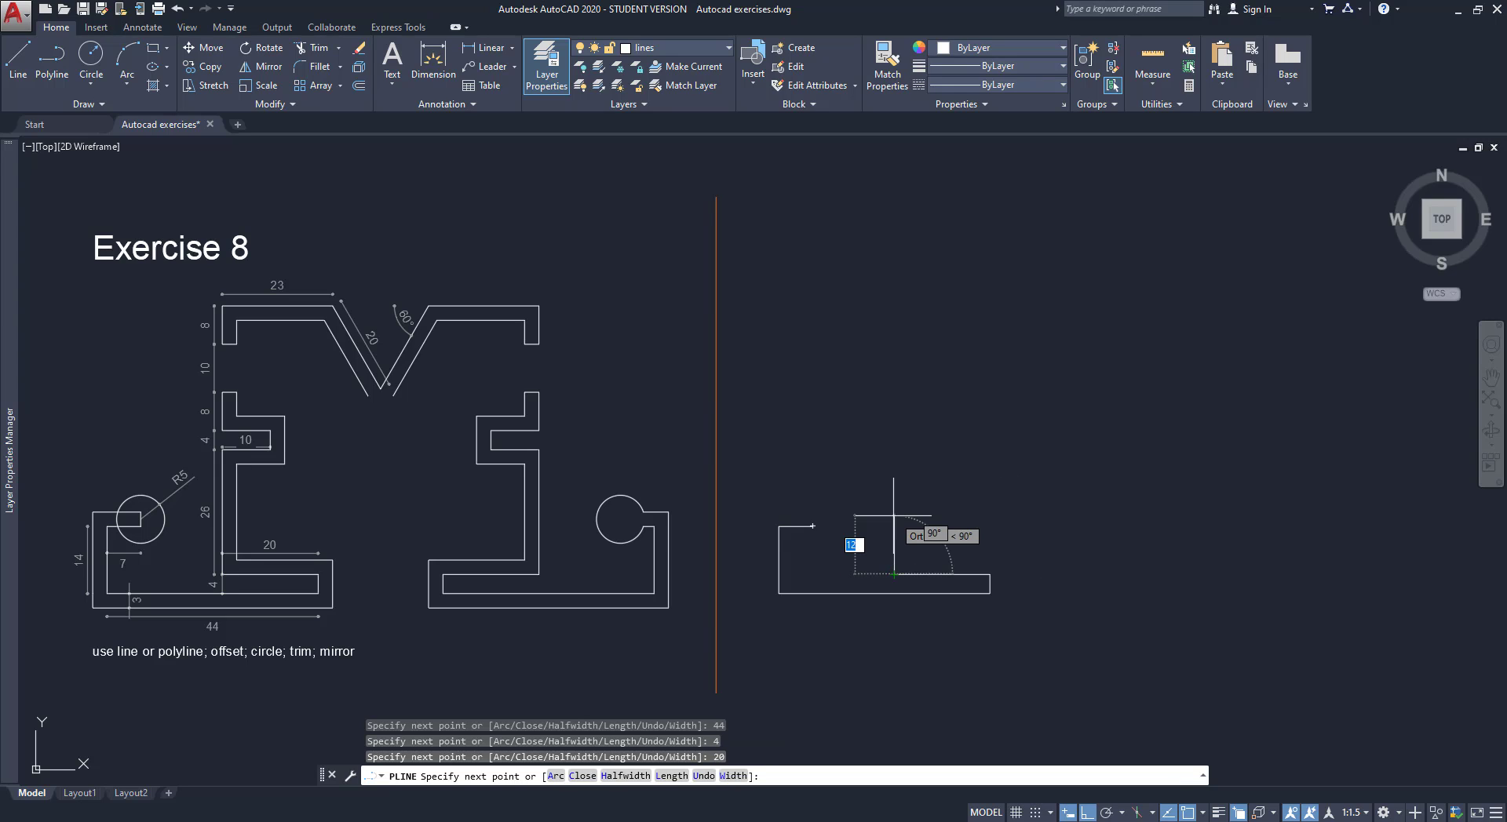
# Continue the polyline with segments 26, 10, 4, 10, 8, 10, 8 and the 23-unit top edge.
pyautogui.write('26')
pyautogui.press('Return')
pyautogui.write('10')
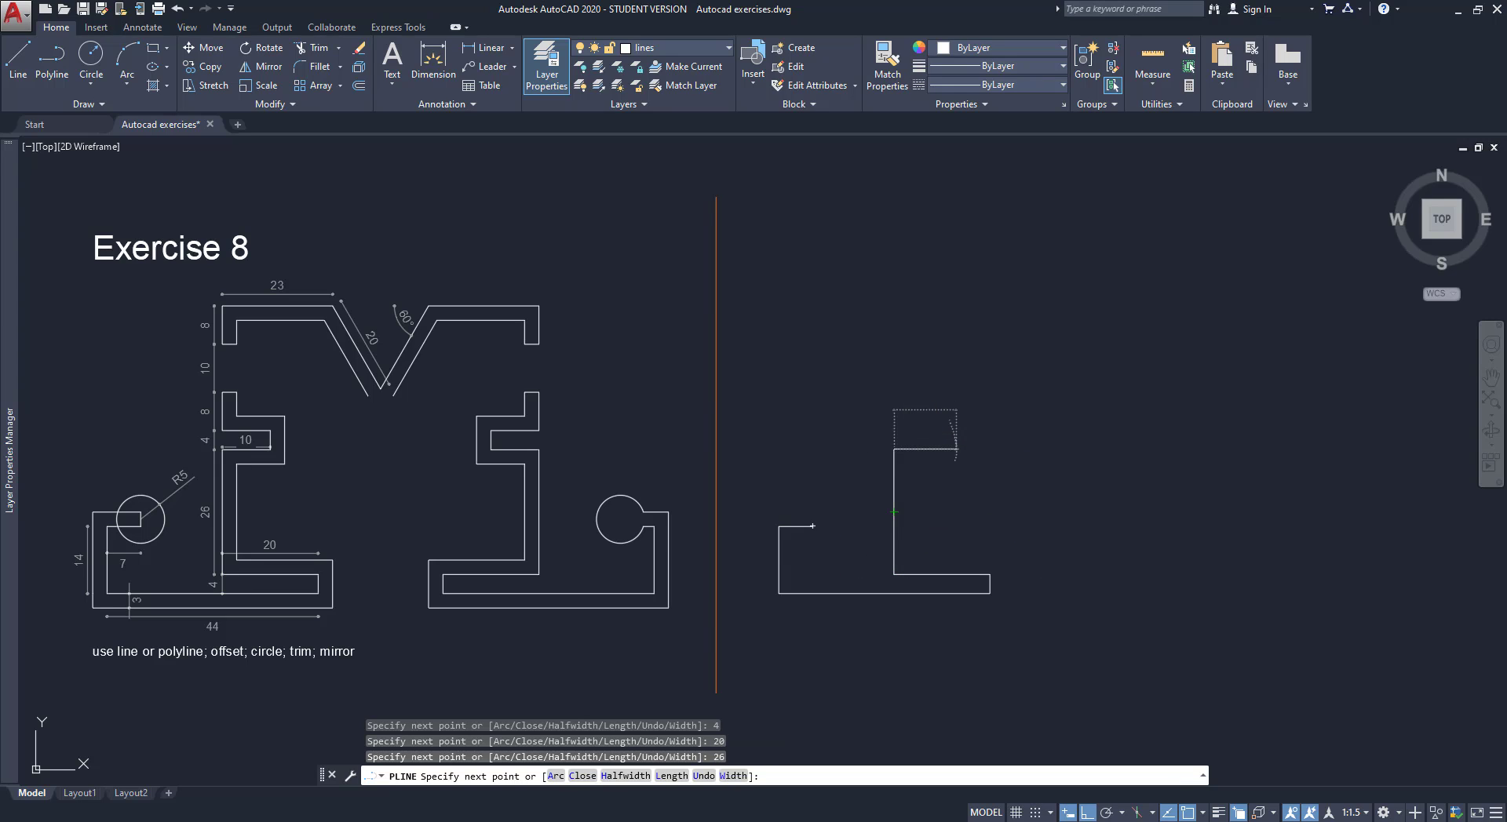
pyautogui.press('Return')
pyautogui.write('4')
pyautogui.press('Return')
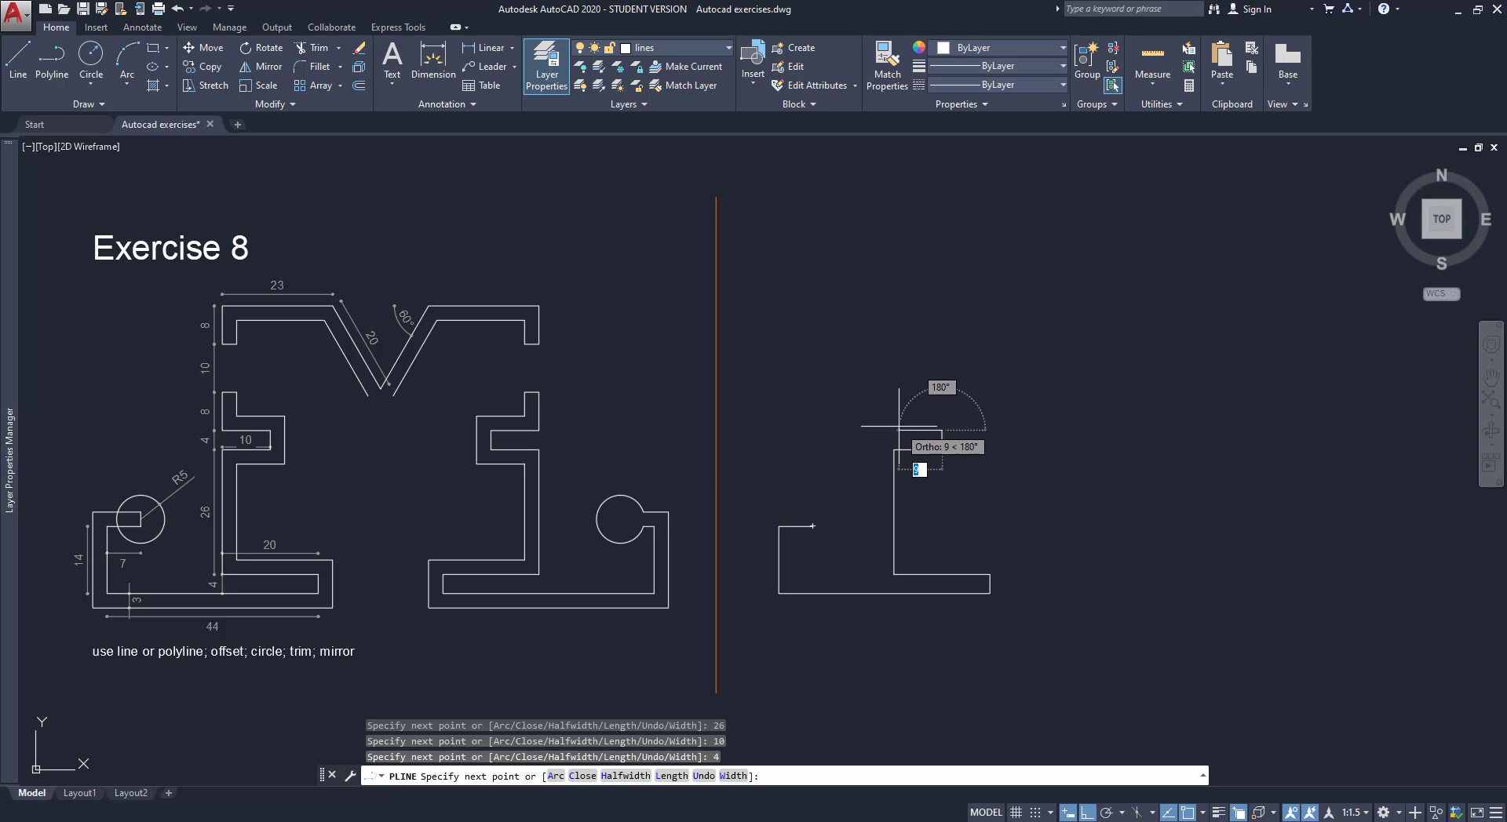
pyautogui.write('10')
pyautogui.press('Return')
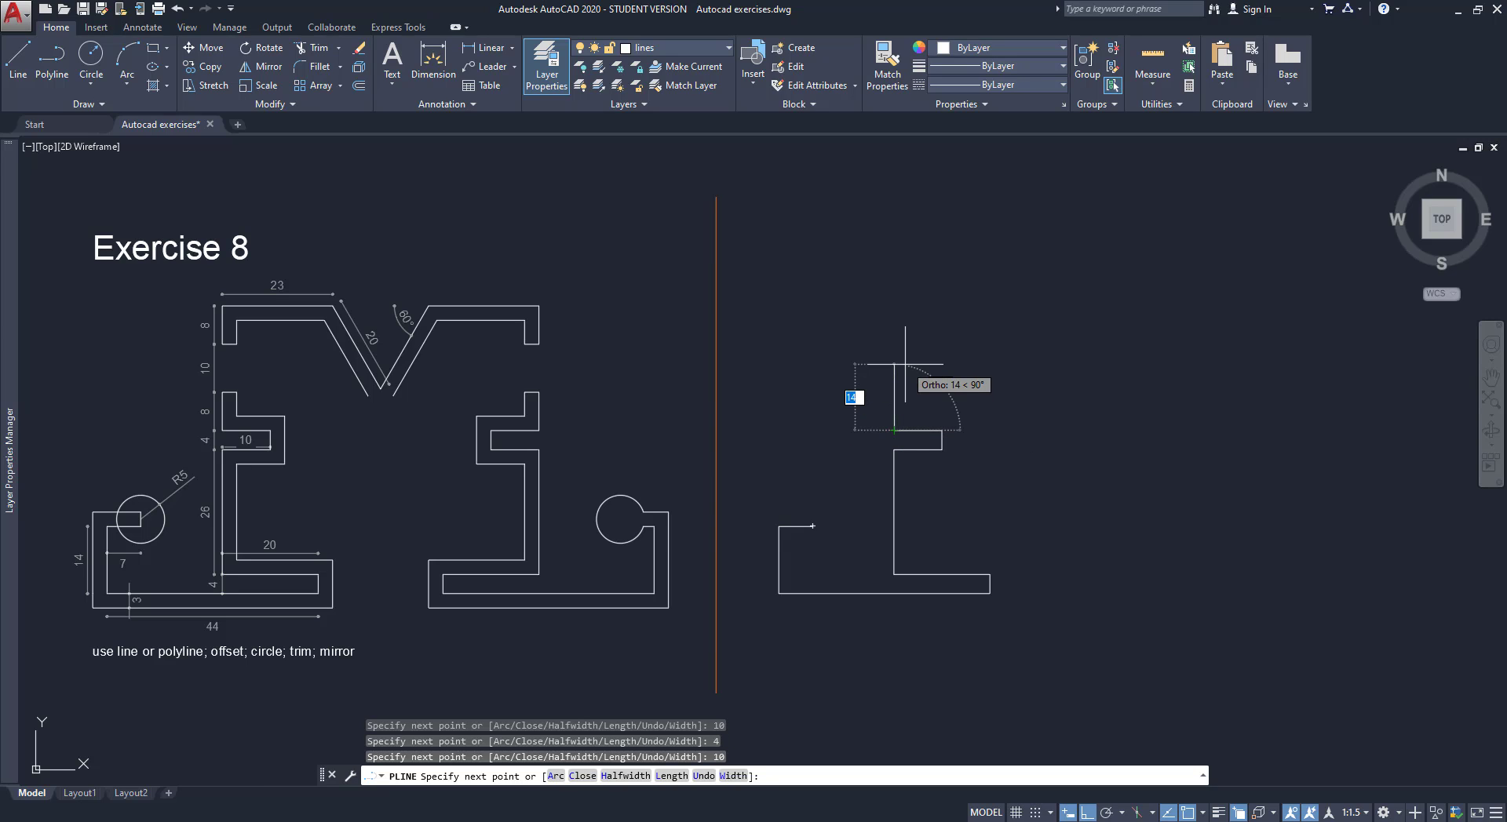
pyautogui.write('8')
pyautogui.press('Return')
pyautogui.write('10')
pyautogui.press('Return')
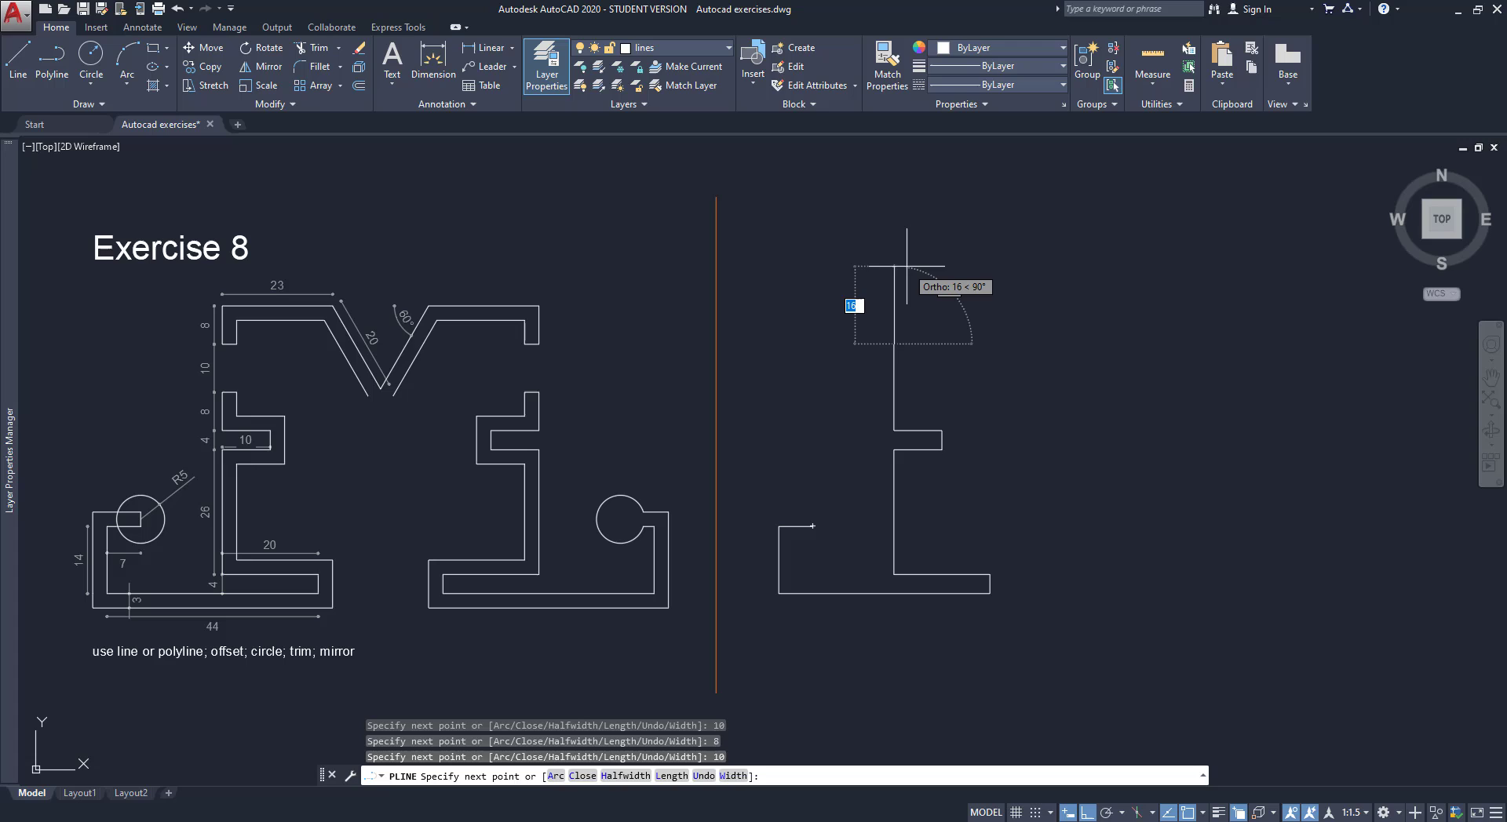
pyautogui.write('8')
pyautogui.press('Return')
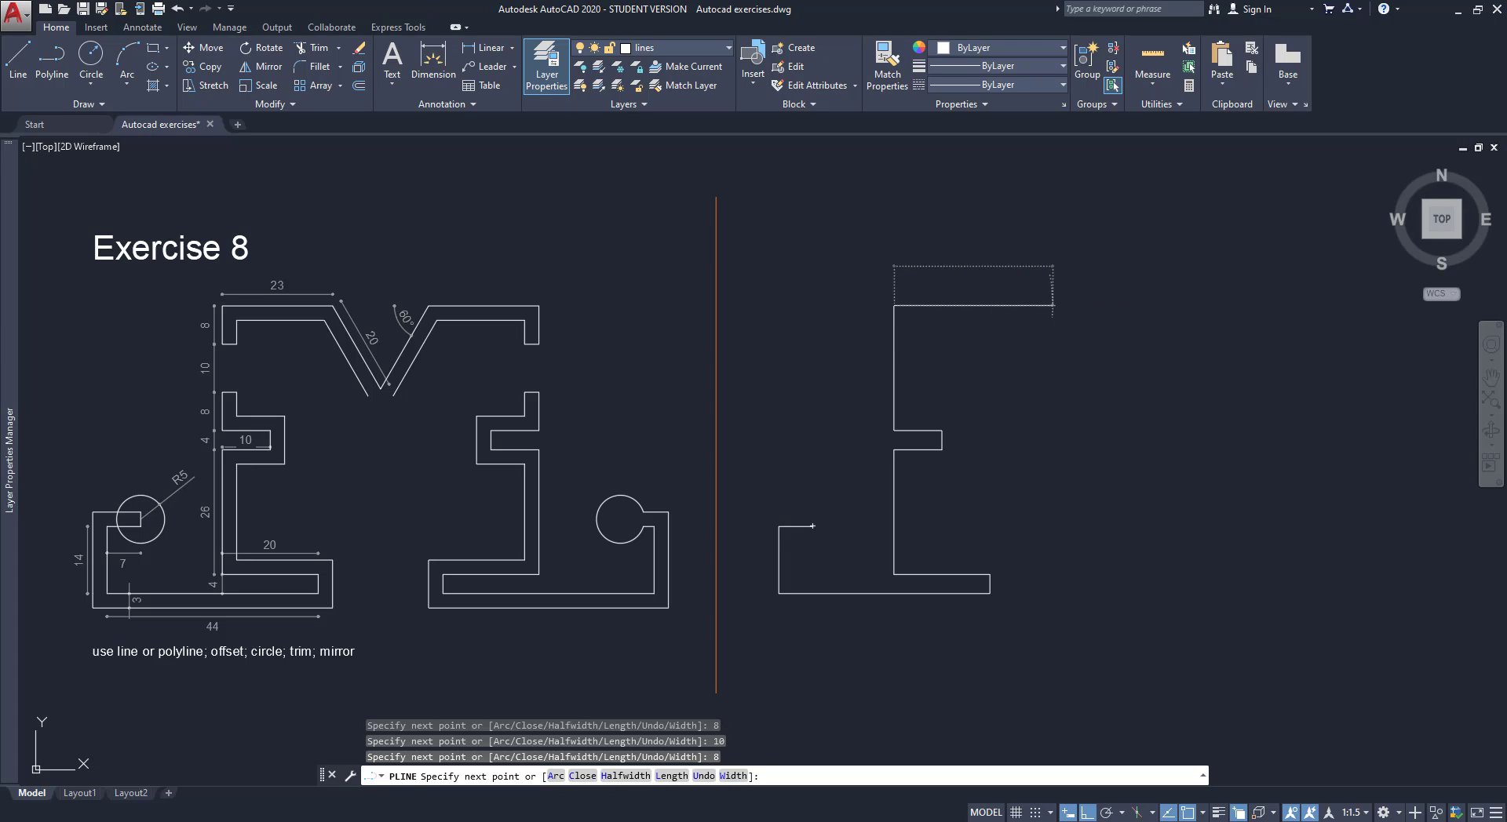
pyautogui.write('23')
pyautogui.press('Return')
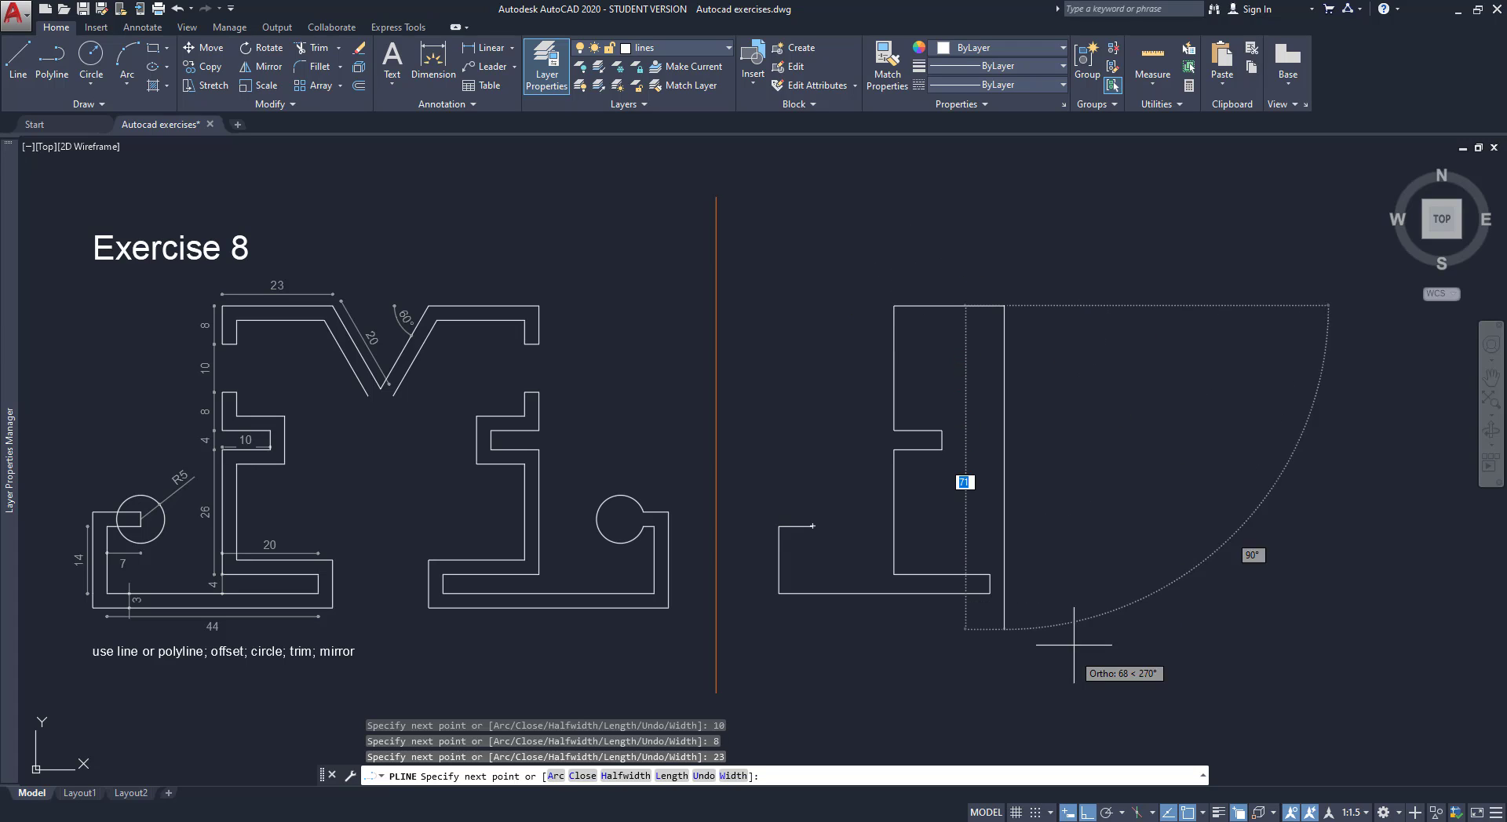
# Finish with a 20-unit segment at 60° using Polar tracking.
pyautogui.press('F10')
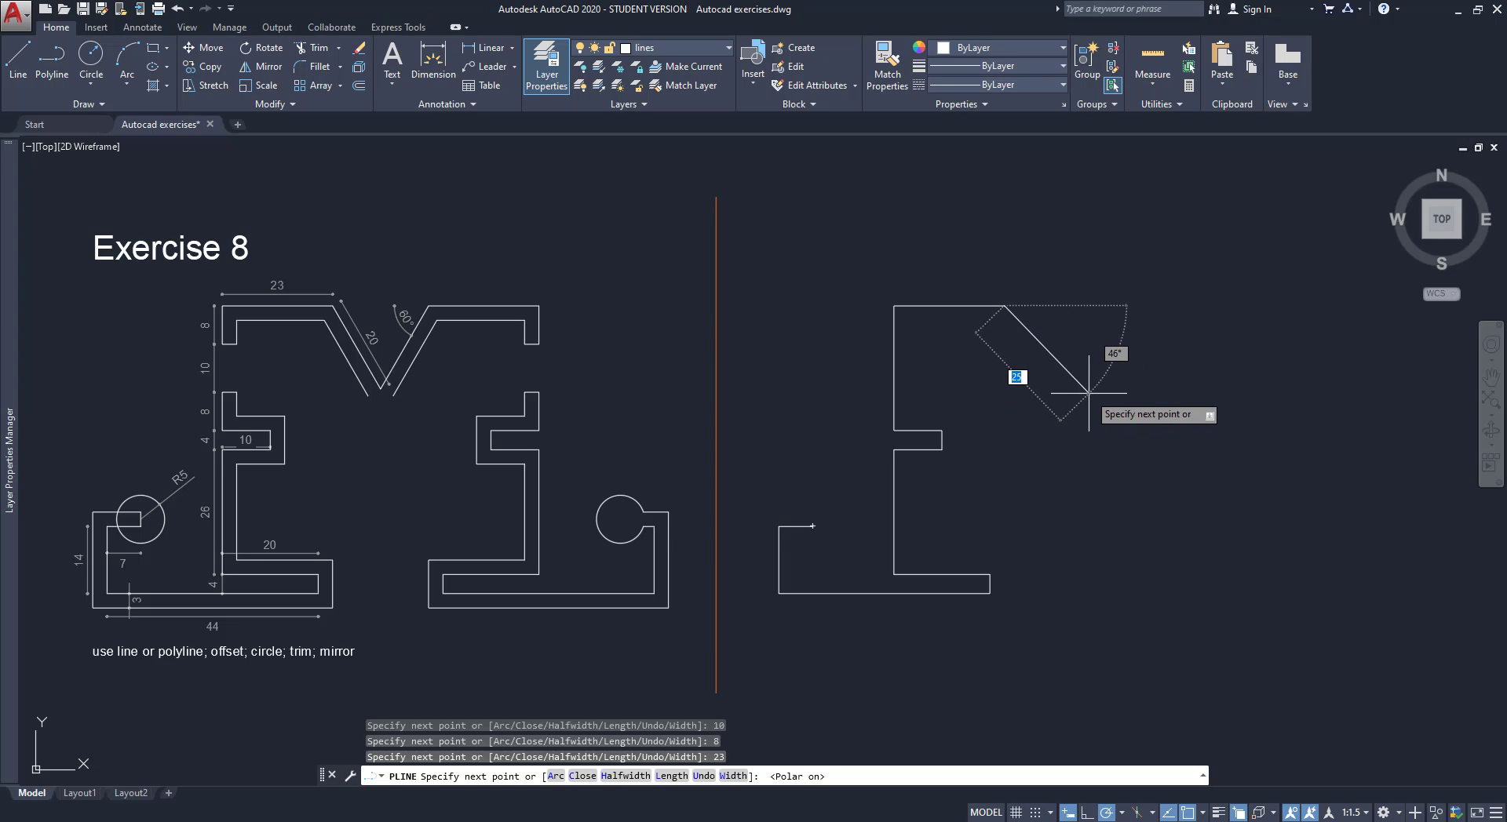
pyautogui.write('20')
pyautogui.press('Tab')
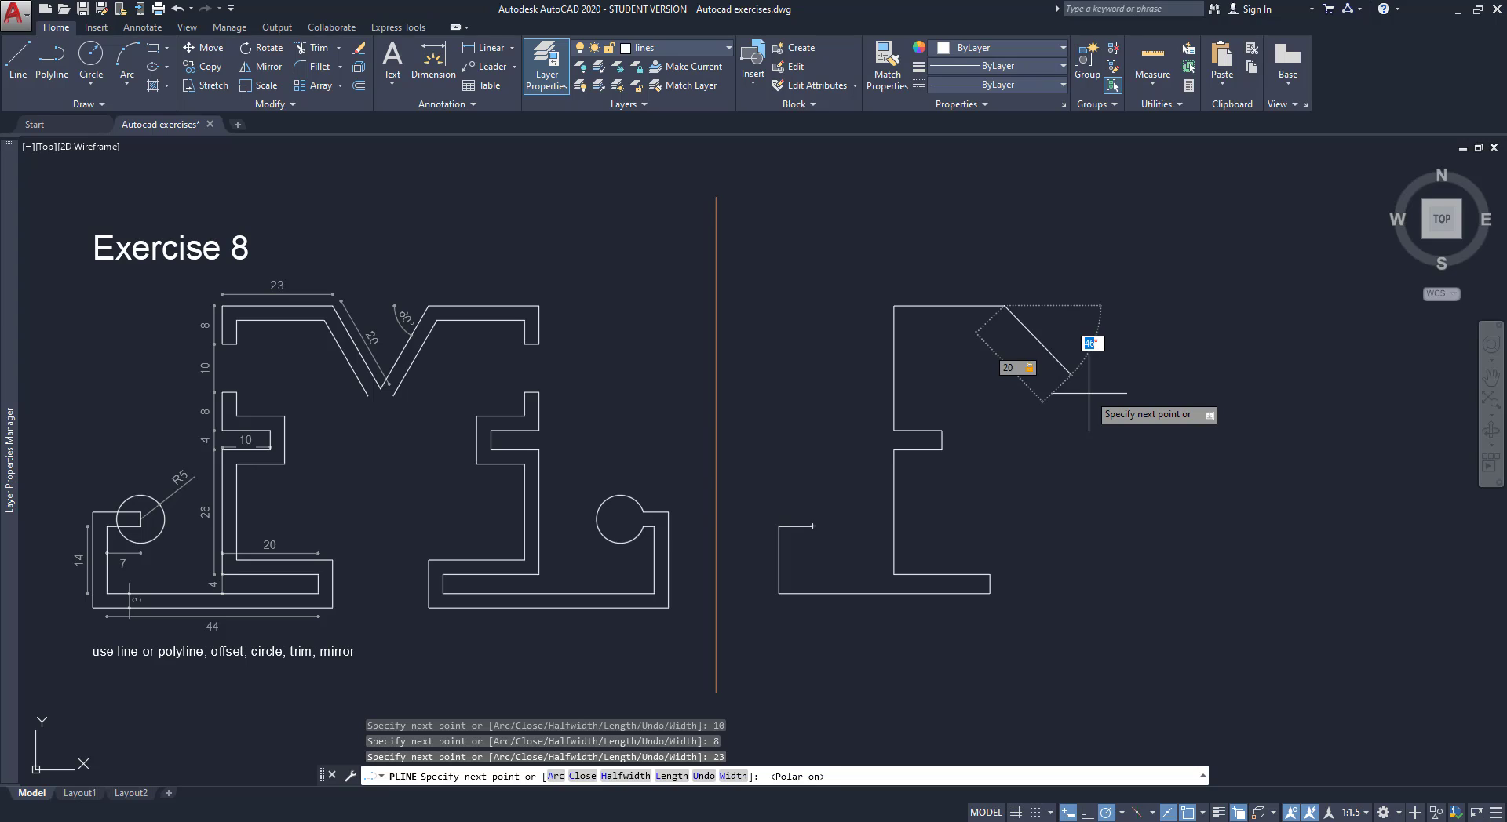
pyautogui.write('60')
pyautogui.press('Return')
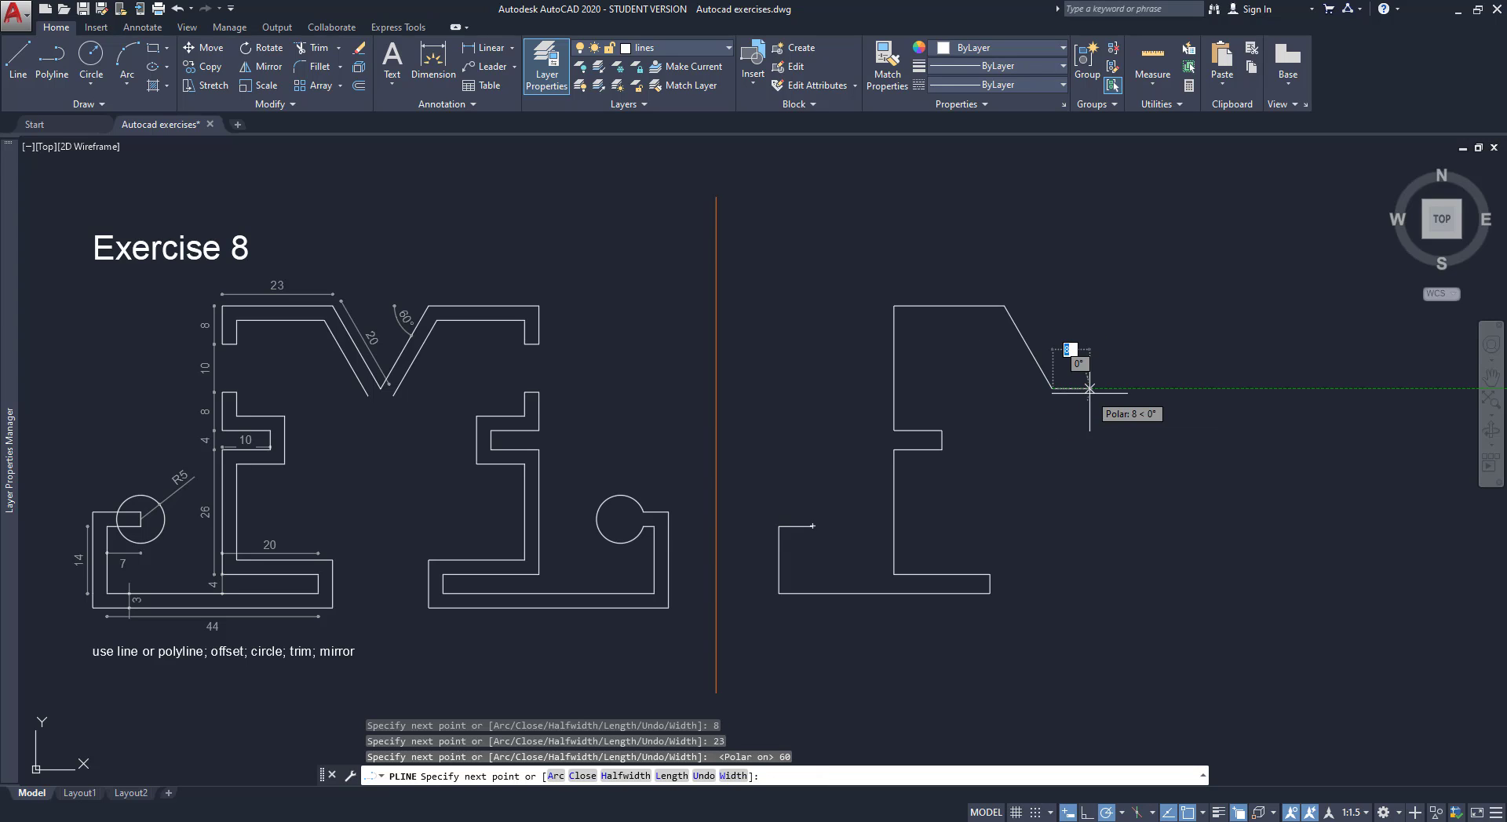
pyautogui.press('Escape')
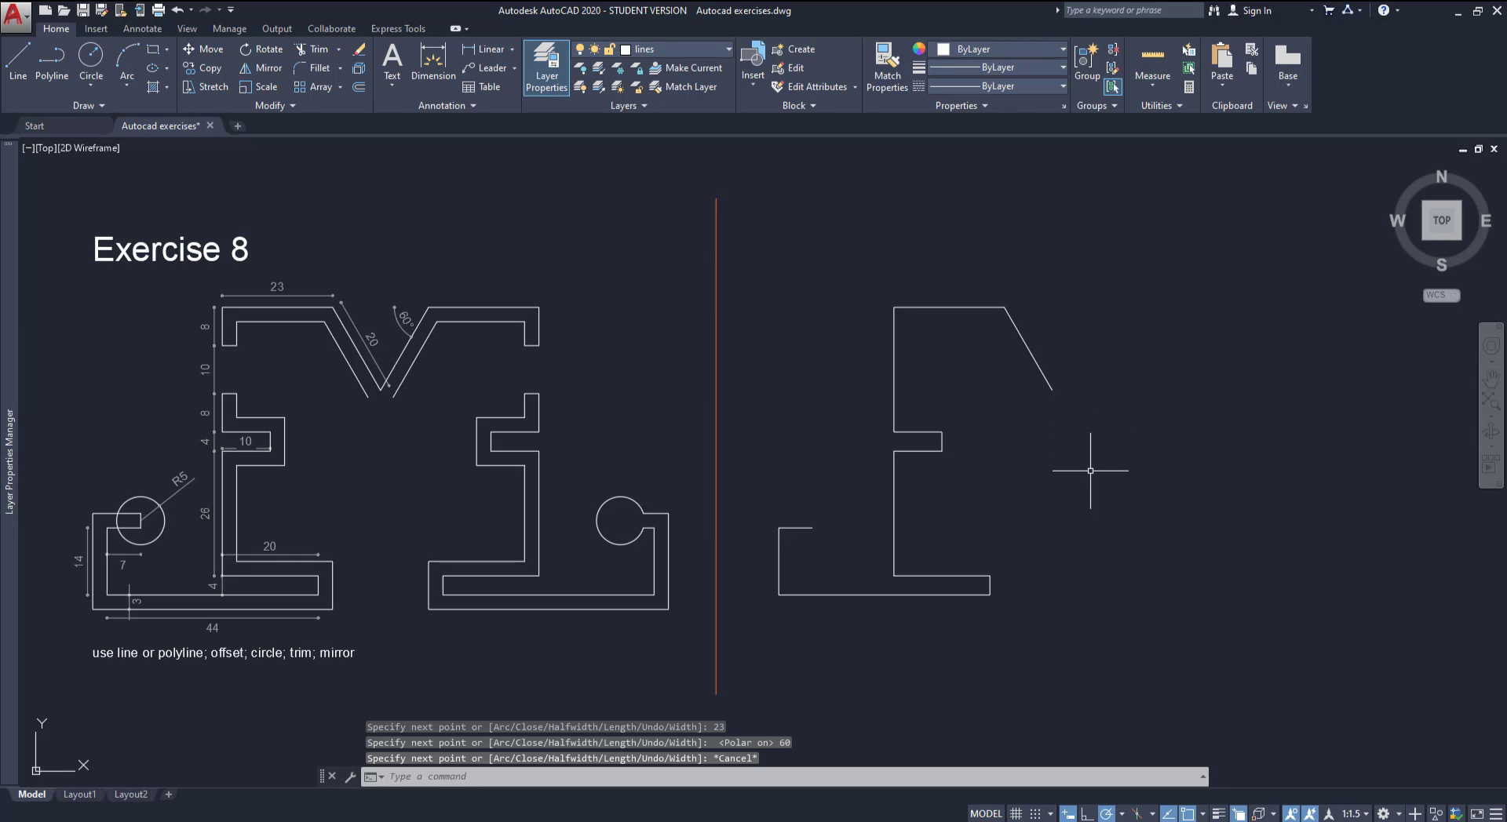
# Offset the Exercise 8 profile polyline 3 units to its outer side.
pyautogui.write('o')
pyautogui.press('Return')
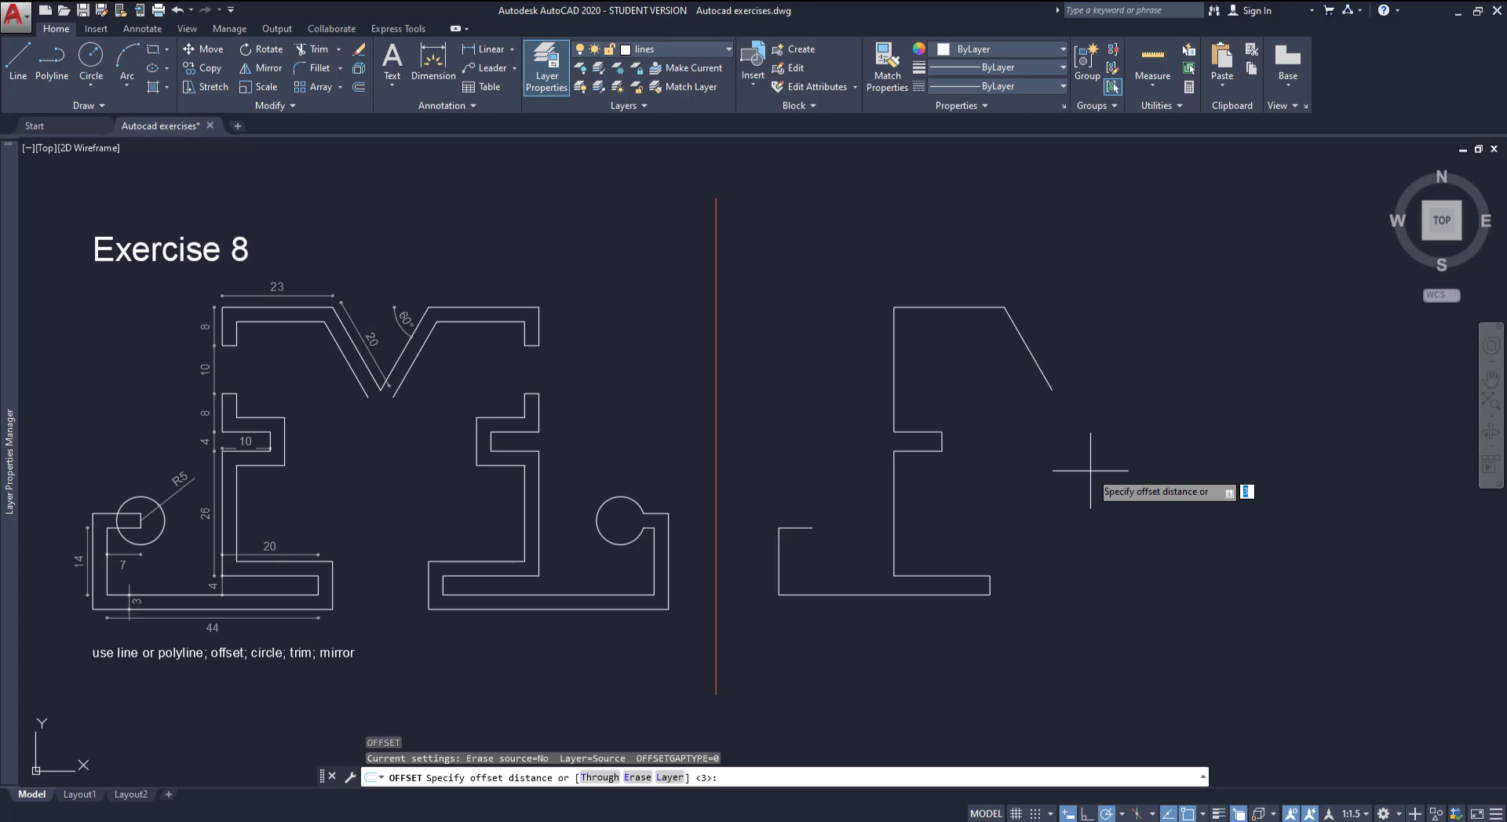
pyautogui.press('Escape')
pyautogui.write('o')
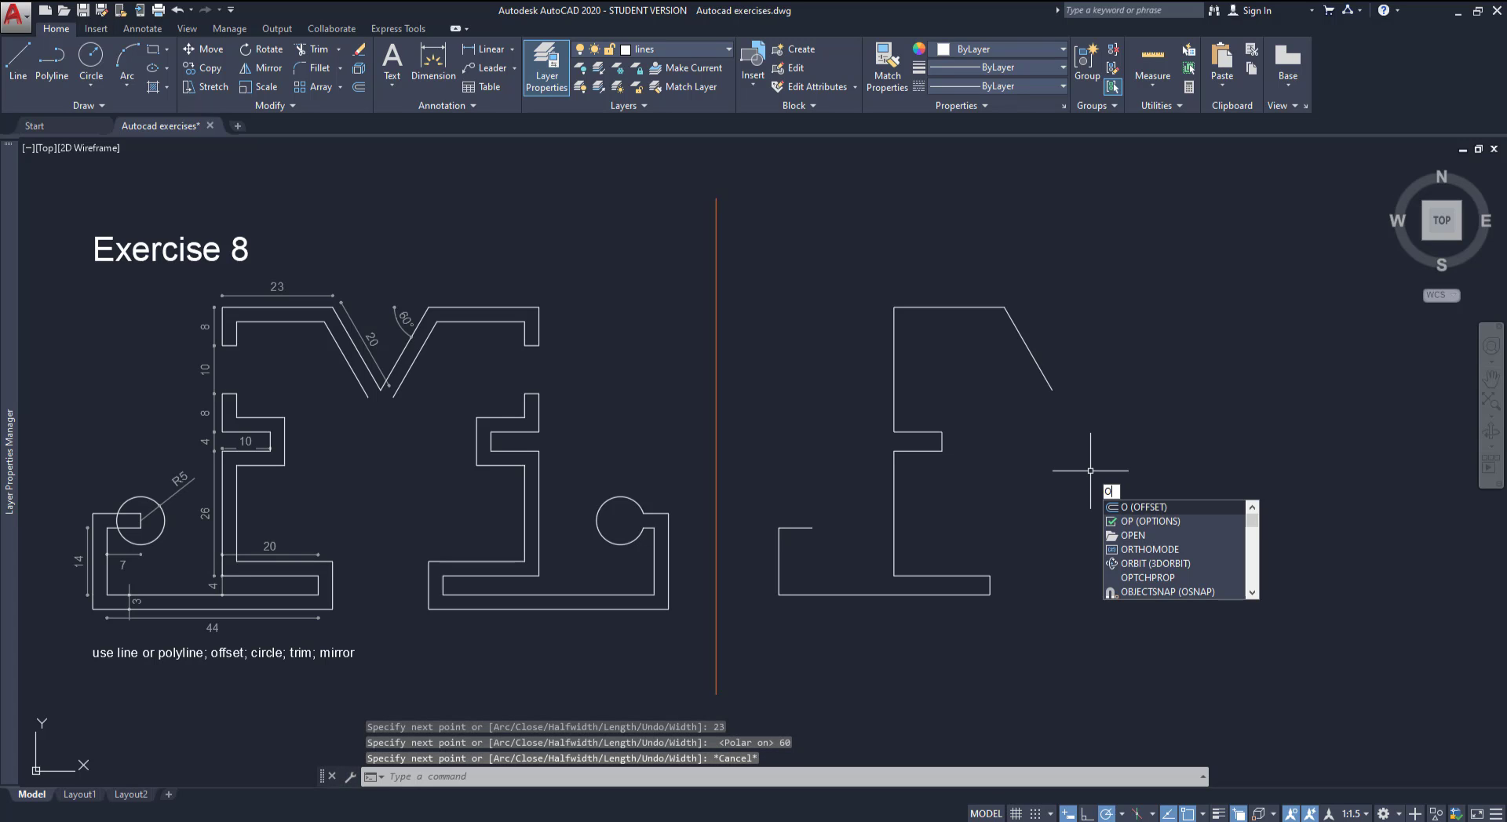
pyautogui.press('Return')
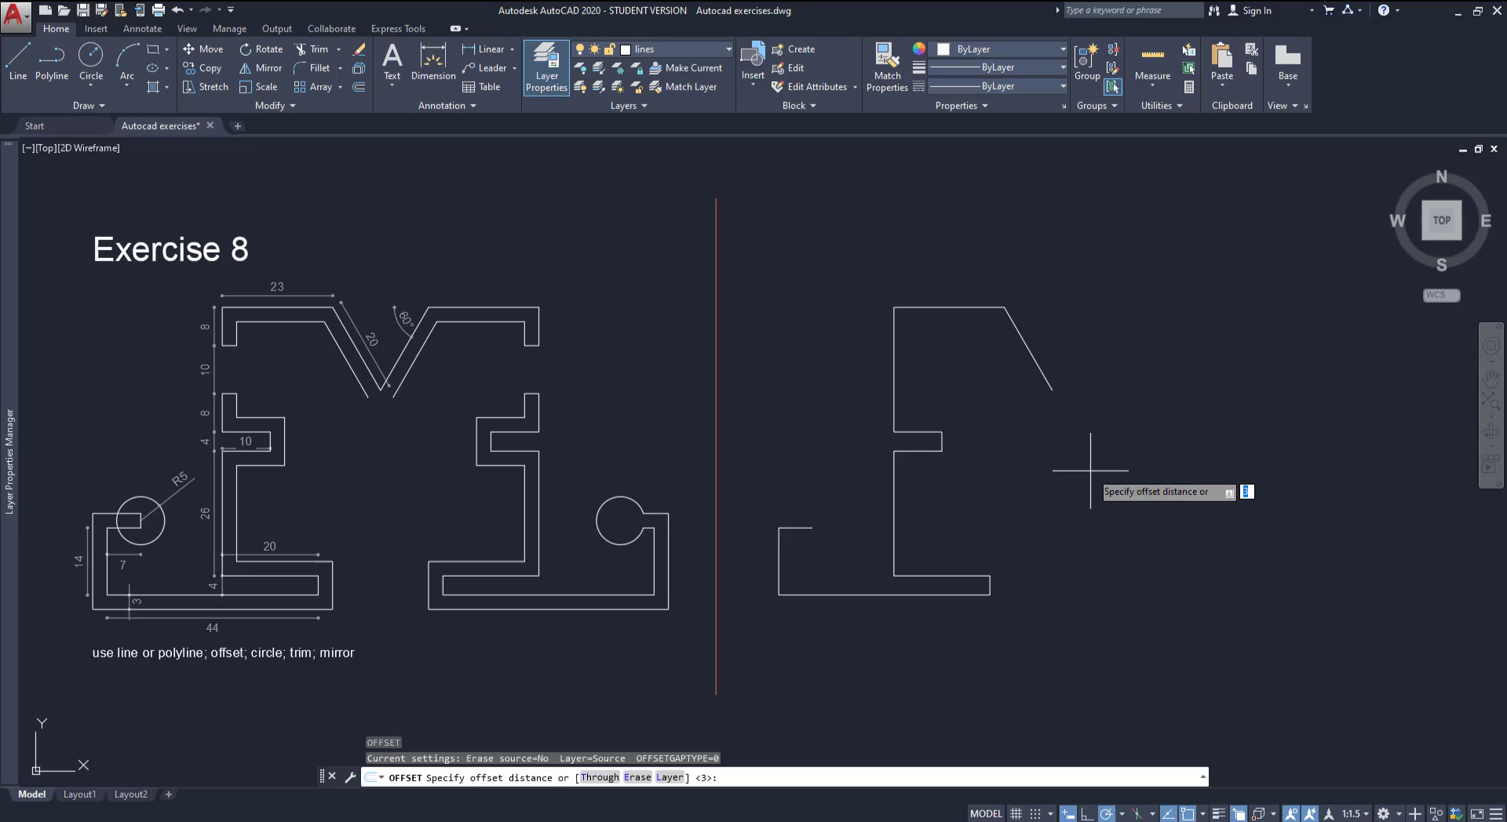
pyautogui.write('3')
pyautogui.press('Return')
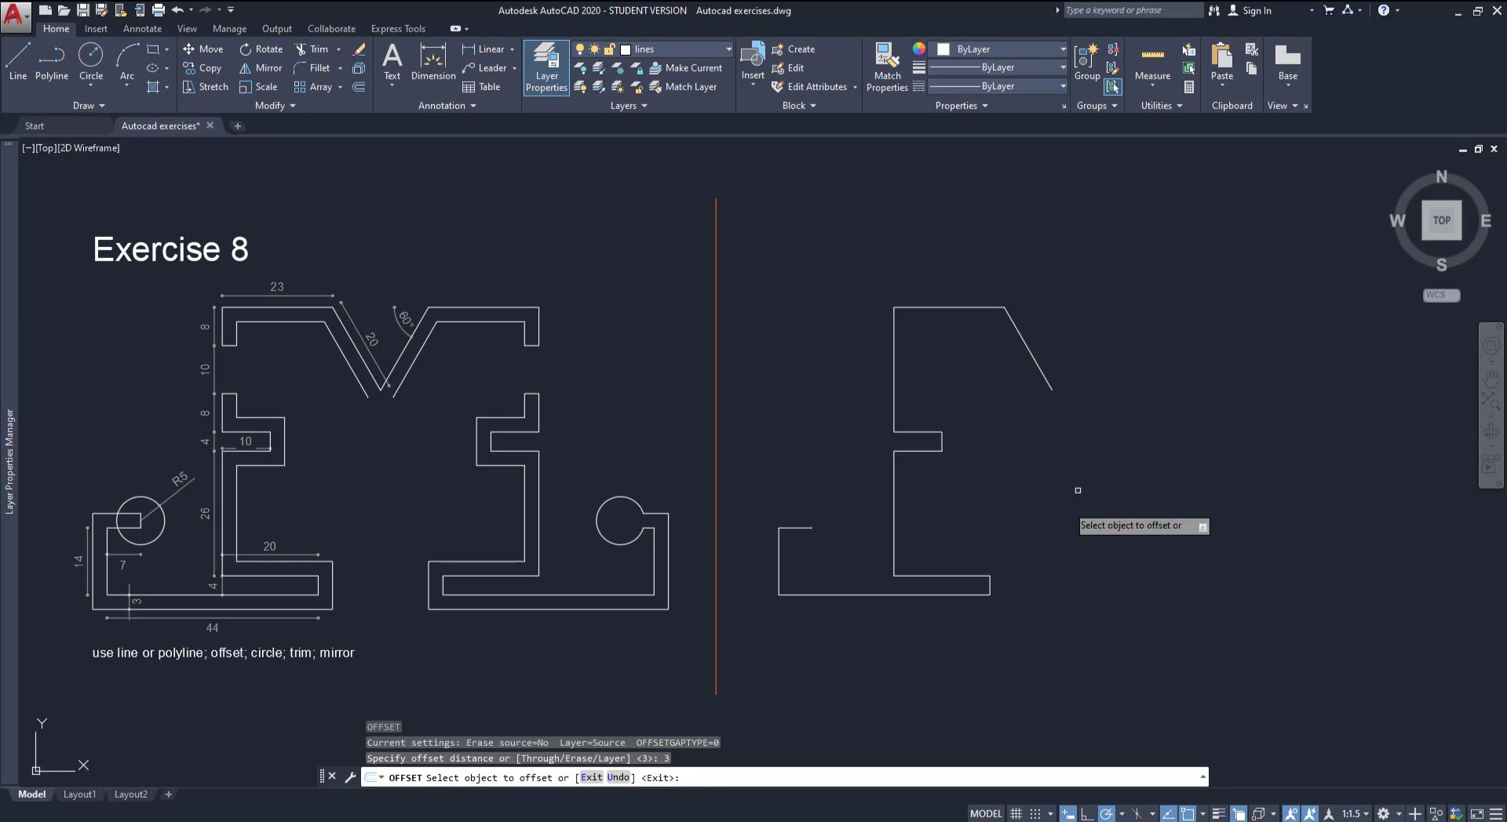
pyautogui.click(780, 570)
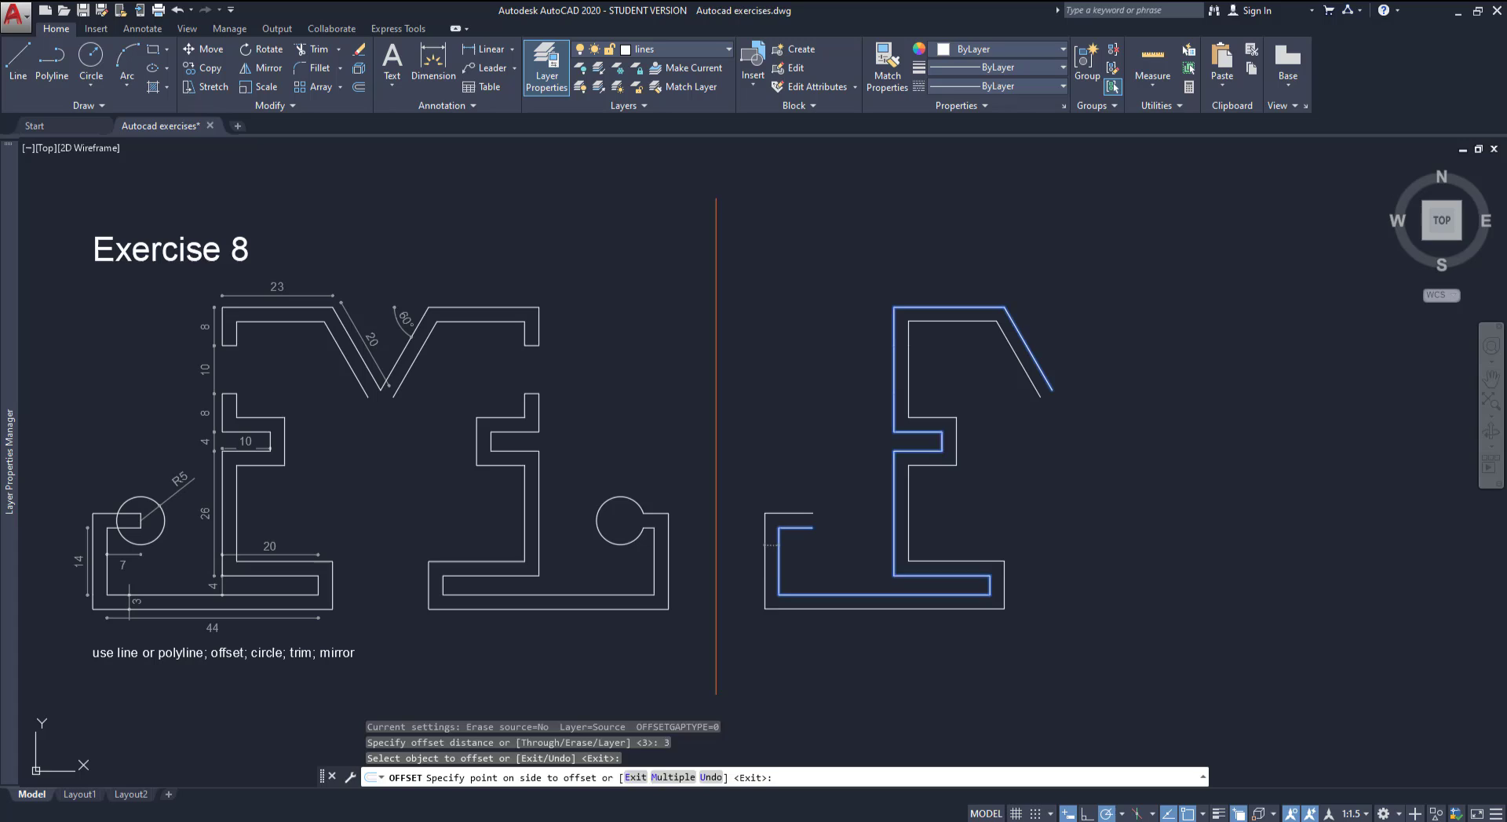
pyautogui.click(740, 546)
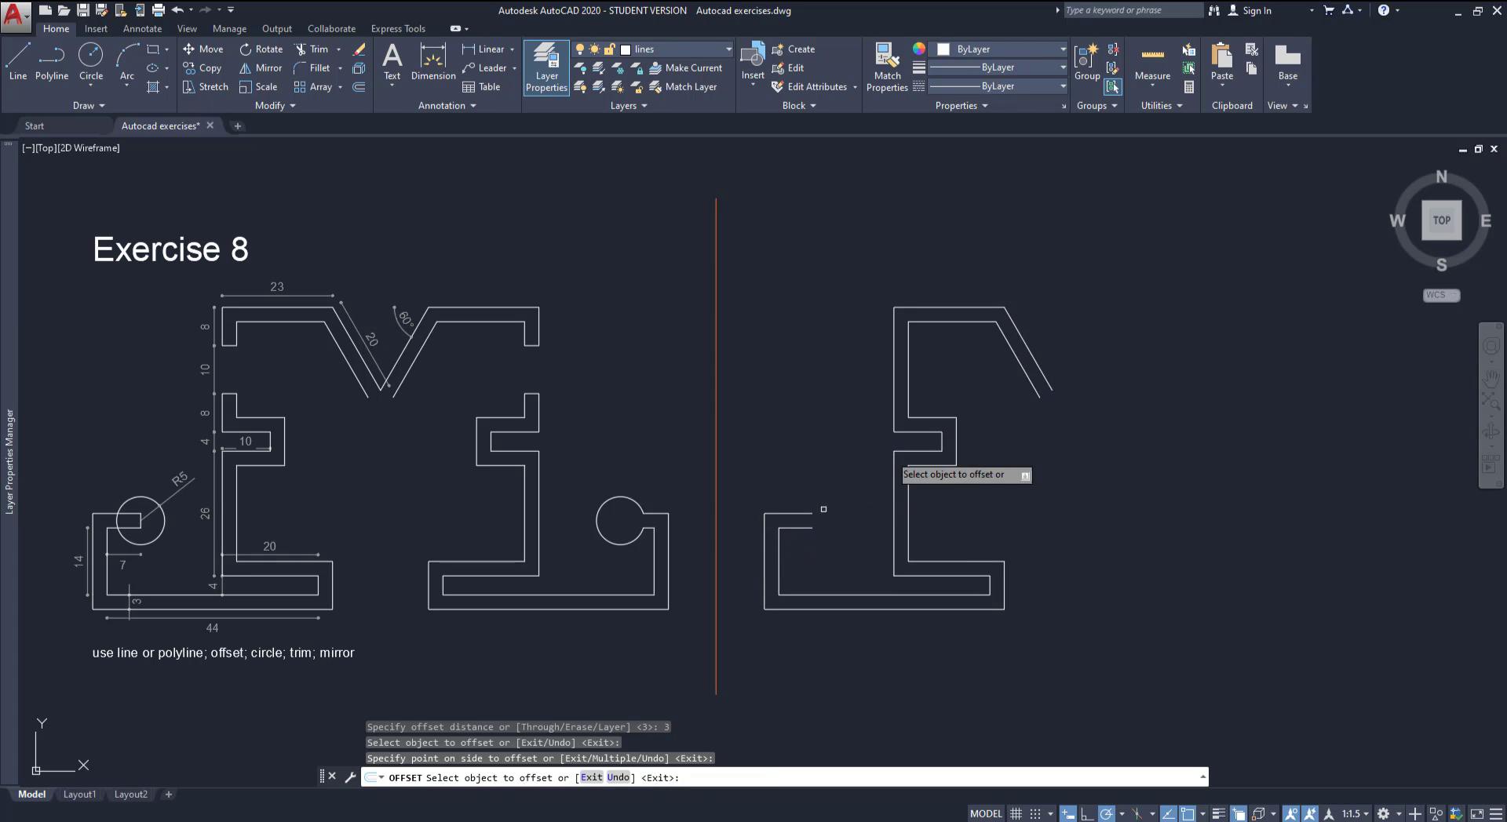
pyautogui.press('Return')
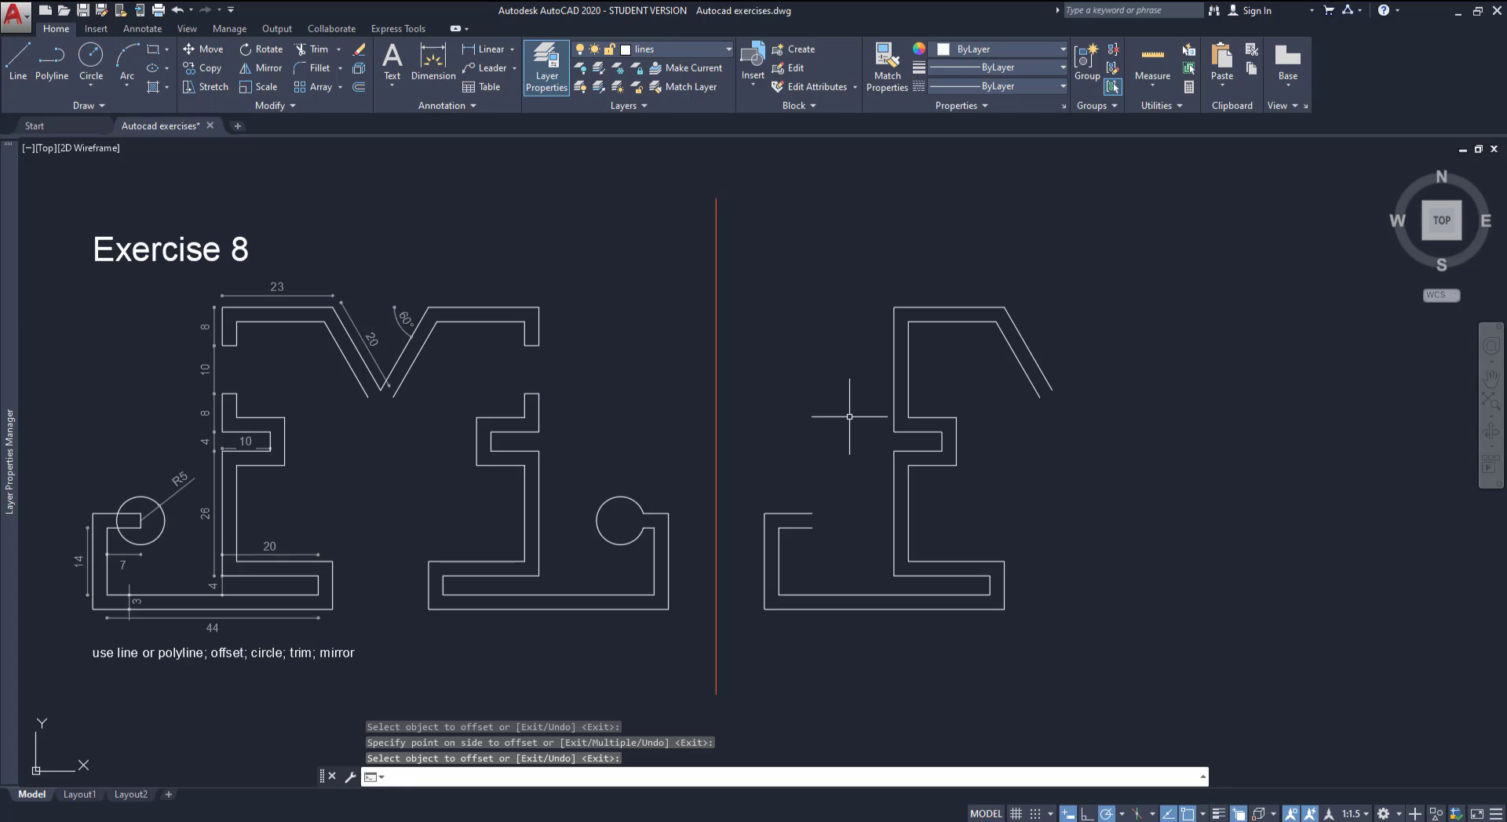
# Close the profile's open lower end with a short vertical line.
pyautogui.write('l')
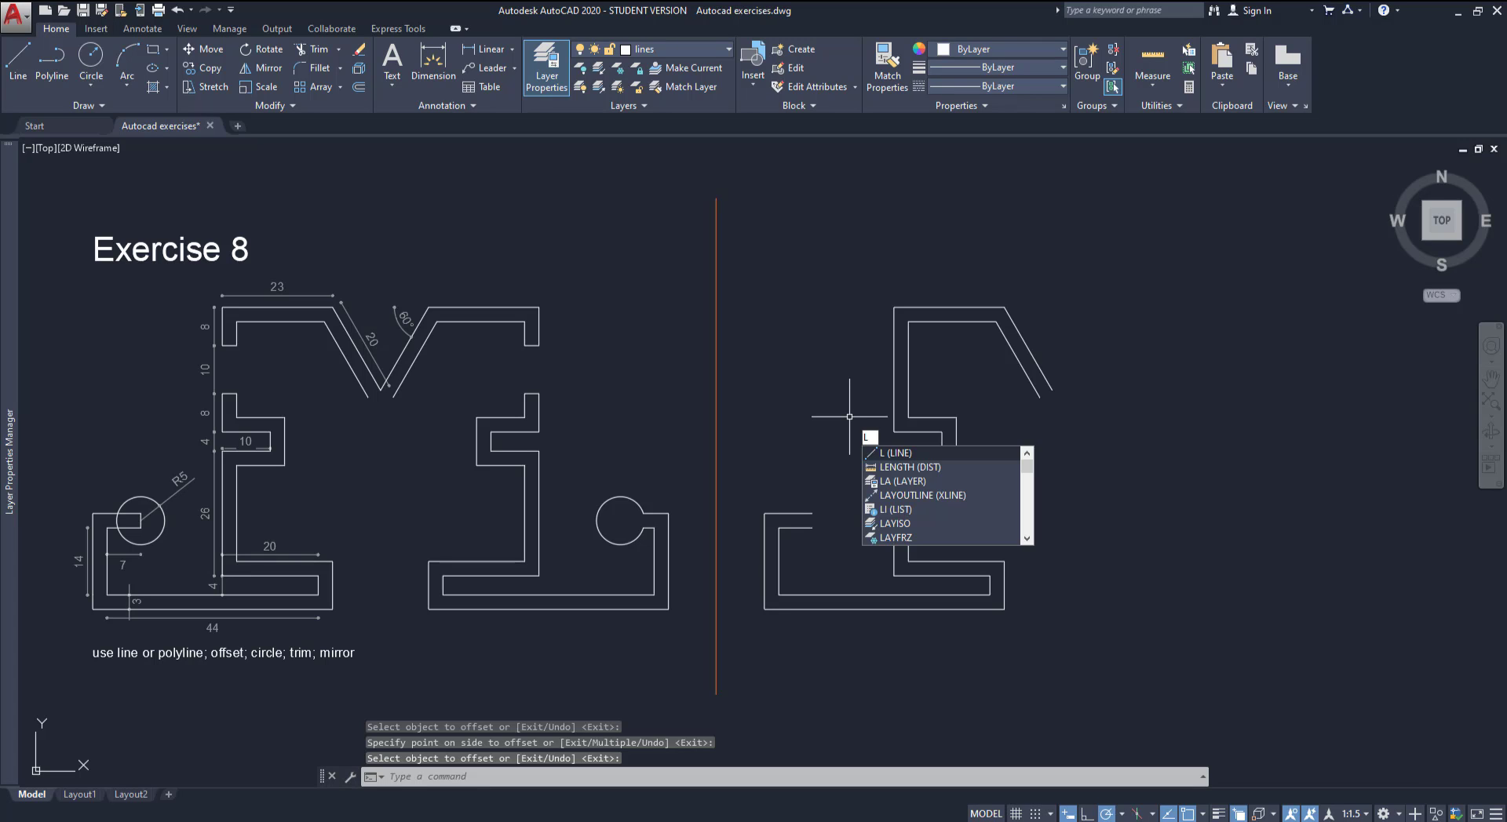
pyautogui.press('Return')
pyautogui.click(813, 516)
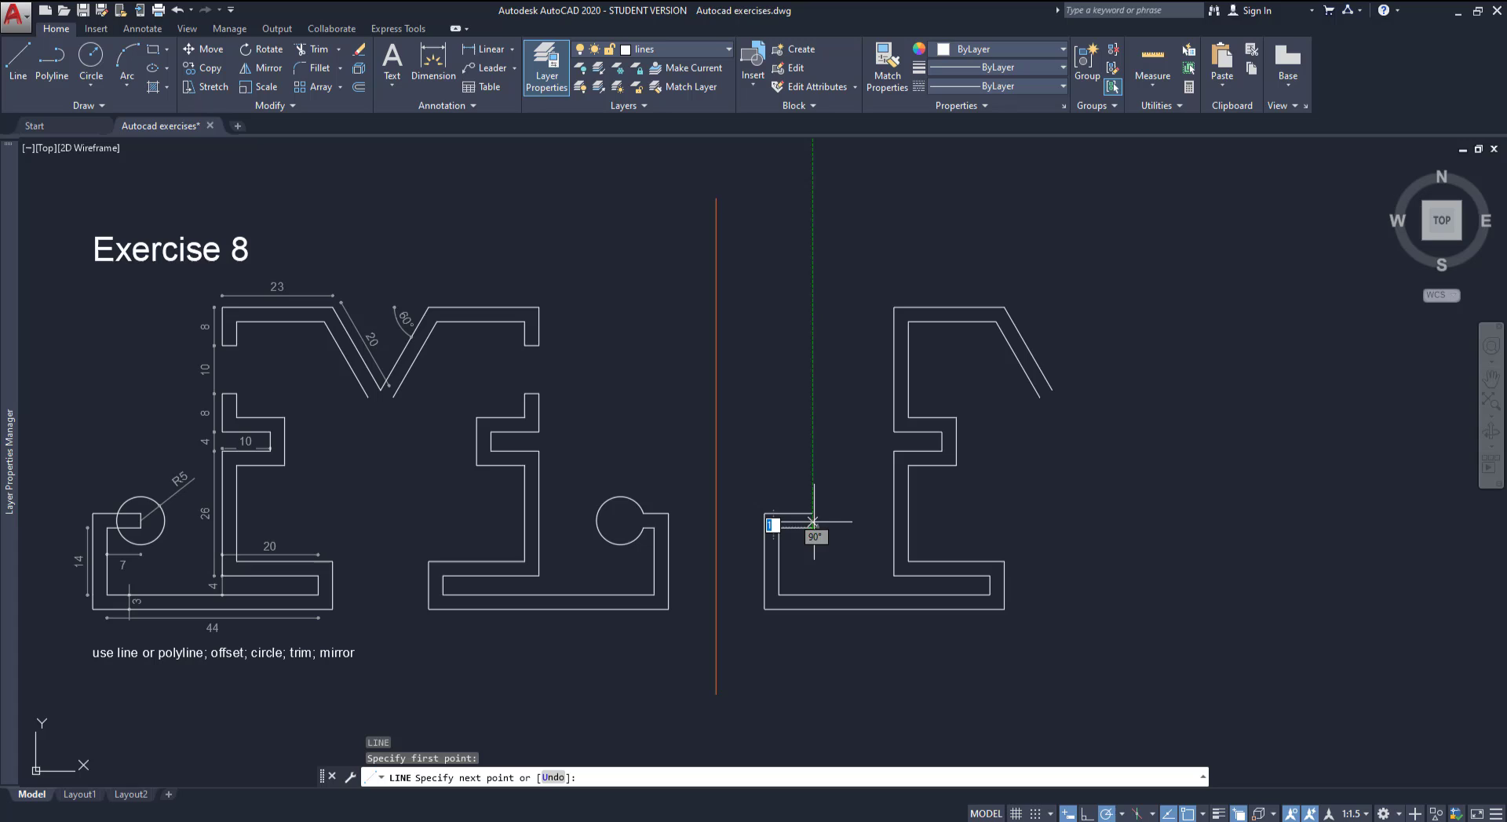
pyautogui.click(812, 512)
pyautogui.press('Escape')
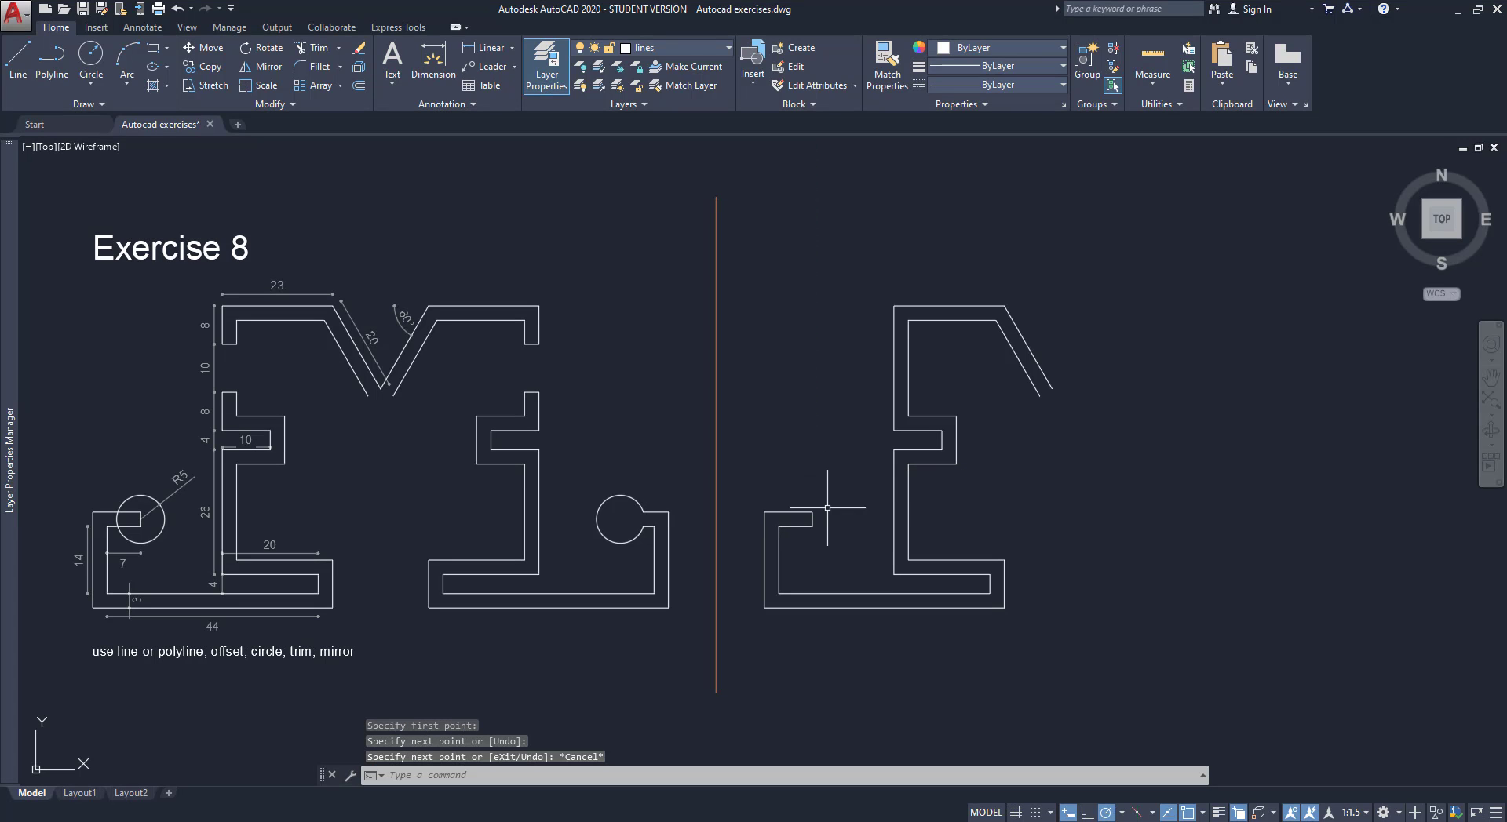
# Draw a radius 5 circle centred on the new line's corner.
pyautogui.write('c')
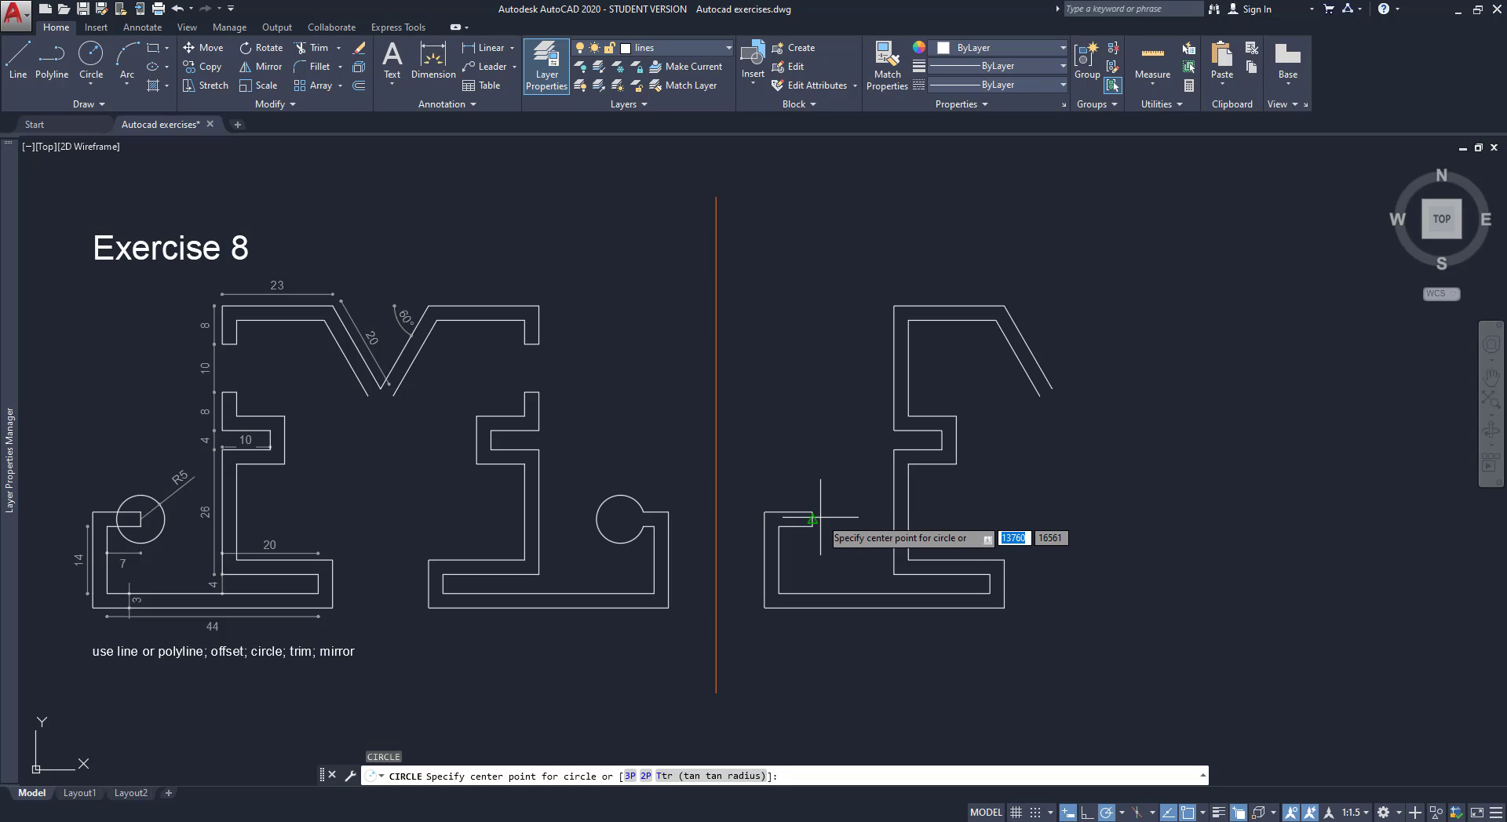
pyautogui.scroll(4, 820, 510)
pyautogui.click(800, 524)
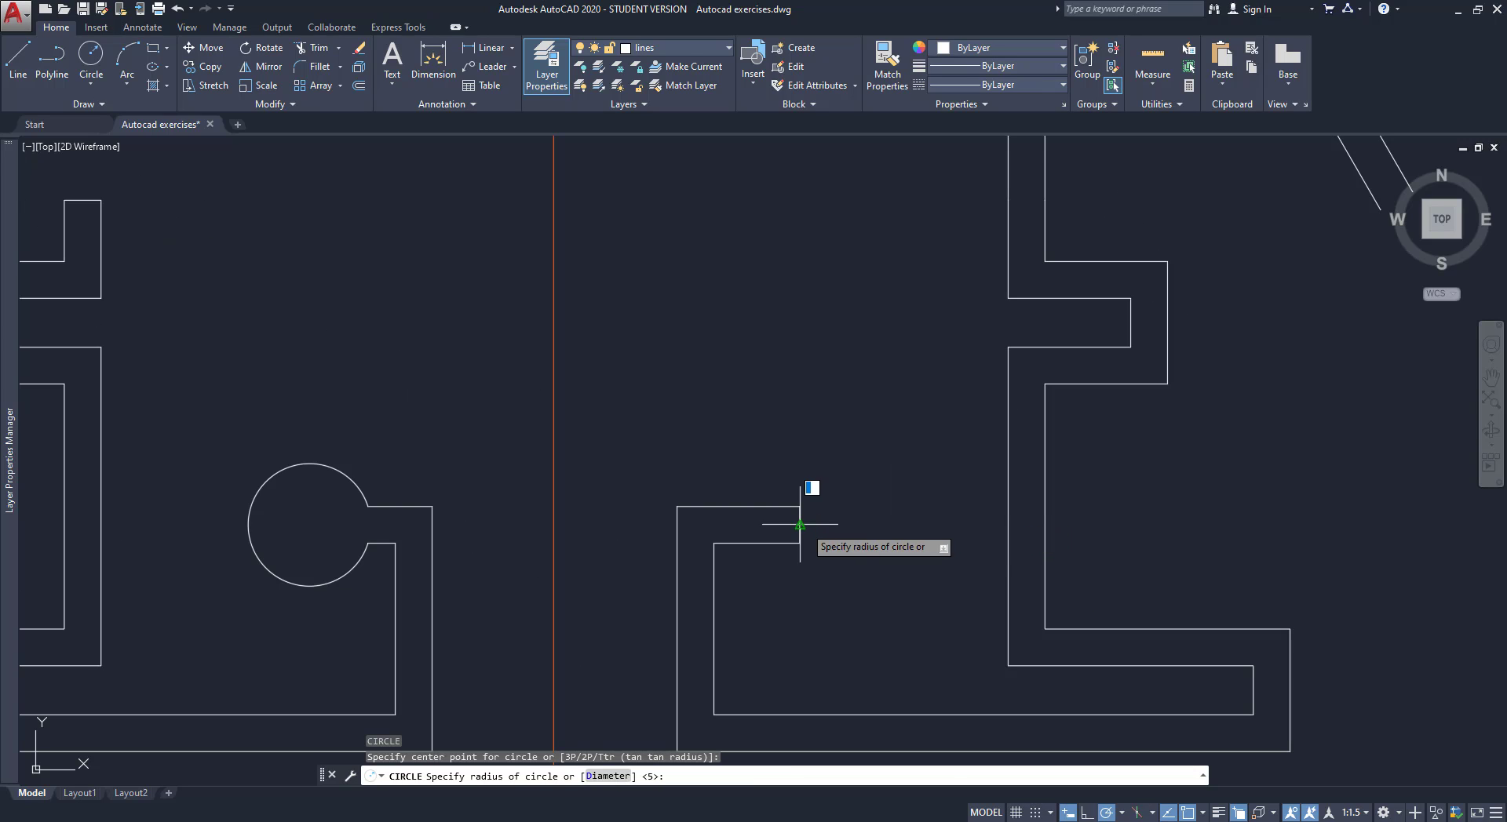
pyautogui.write('5')
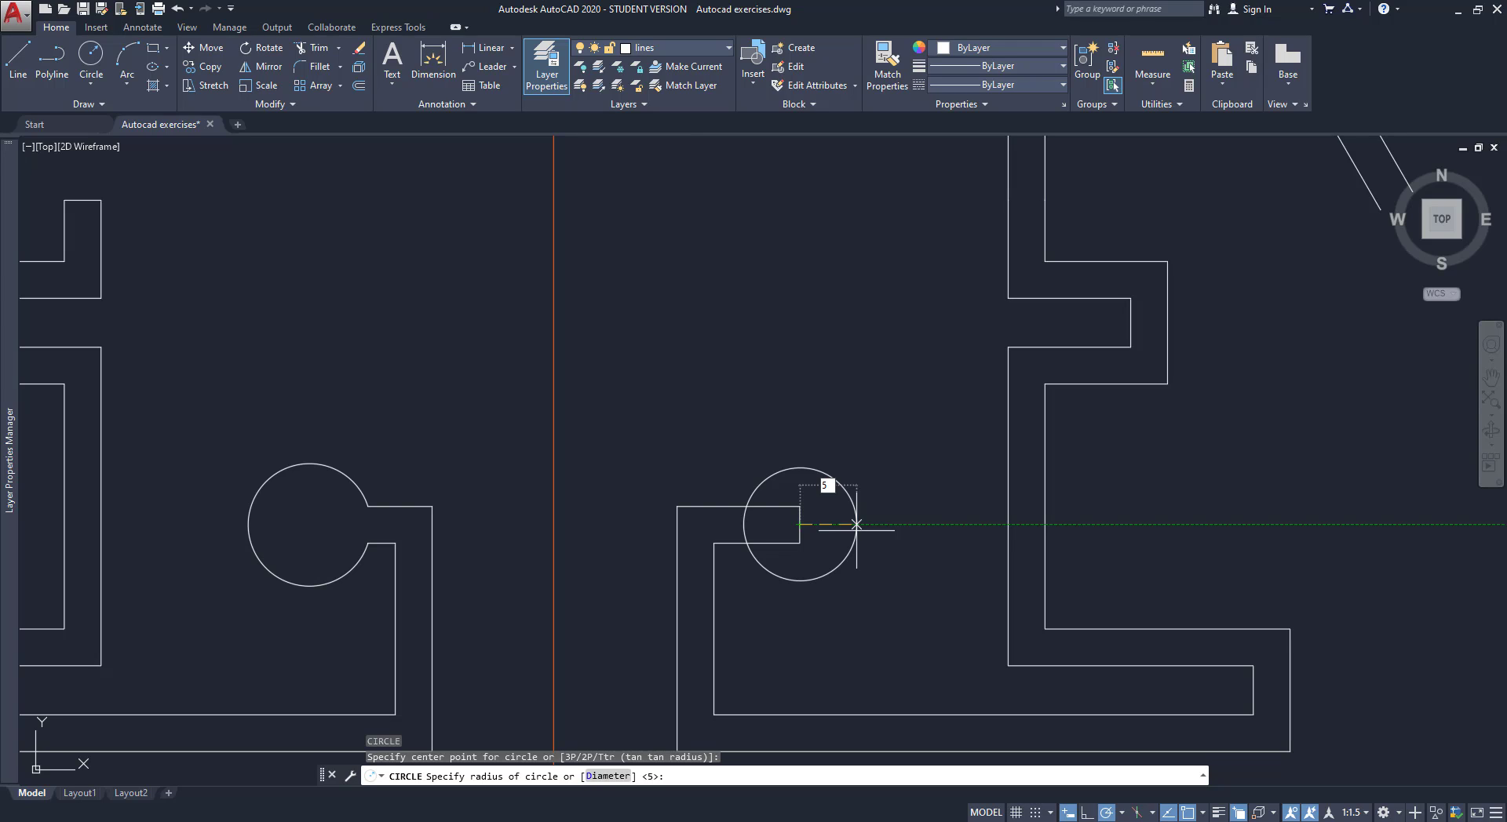
pyautogui.press('Return')
pyautogui.scroll(-4, 855, 530)
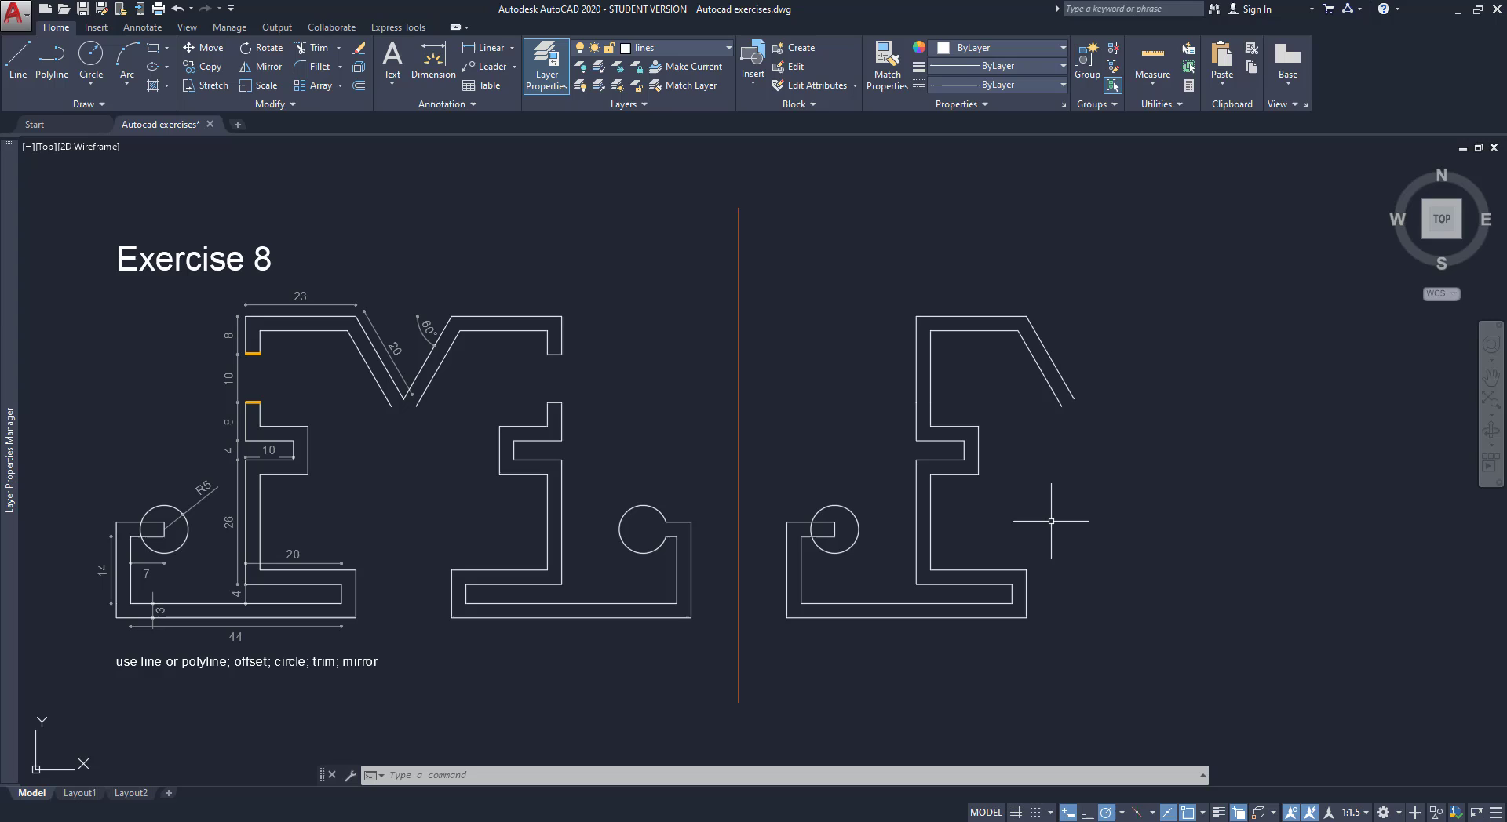
pyautogui.press('Escape')
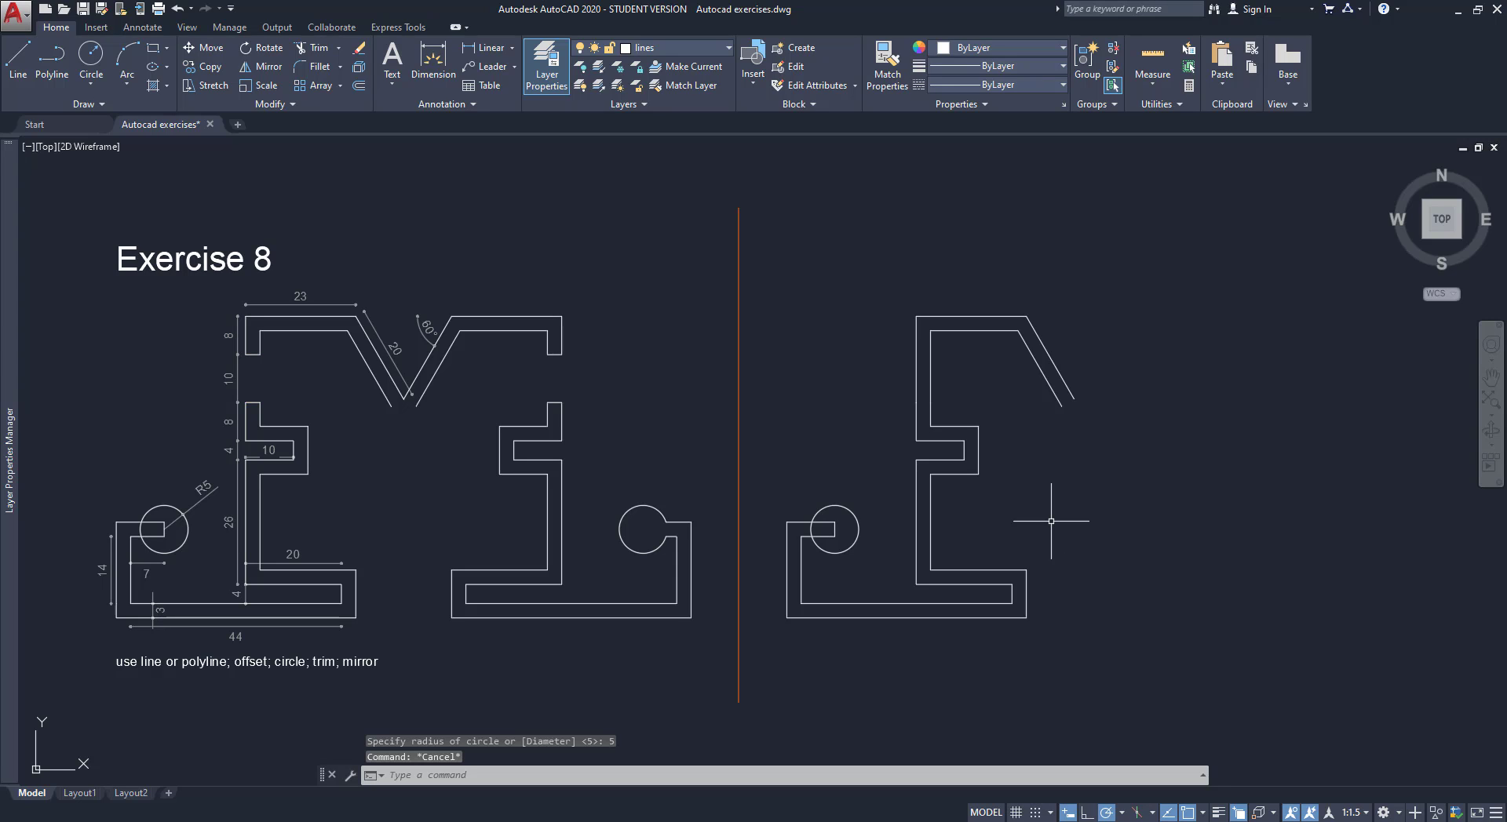
# Draw two short horizontal lines joining the inner and outer outlines at the upper left.
pyautogui.write('L')
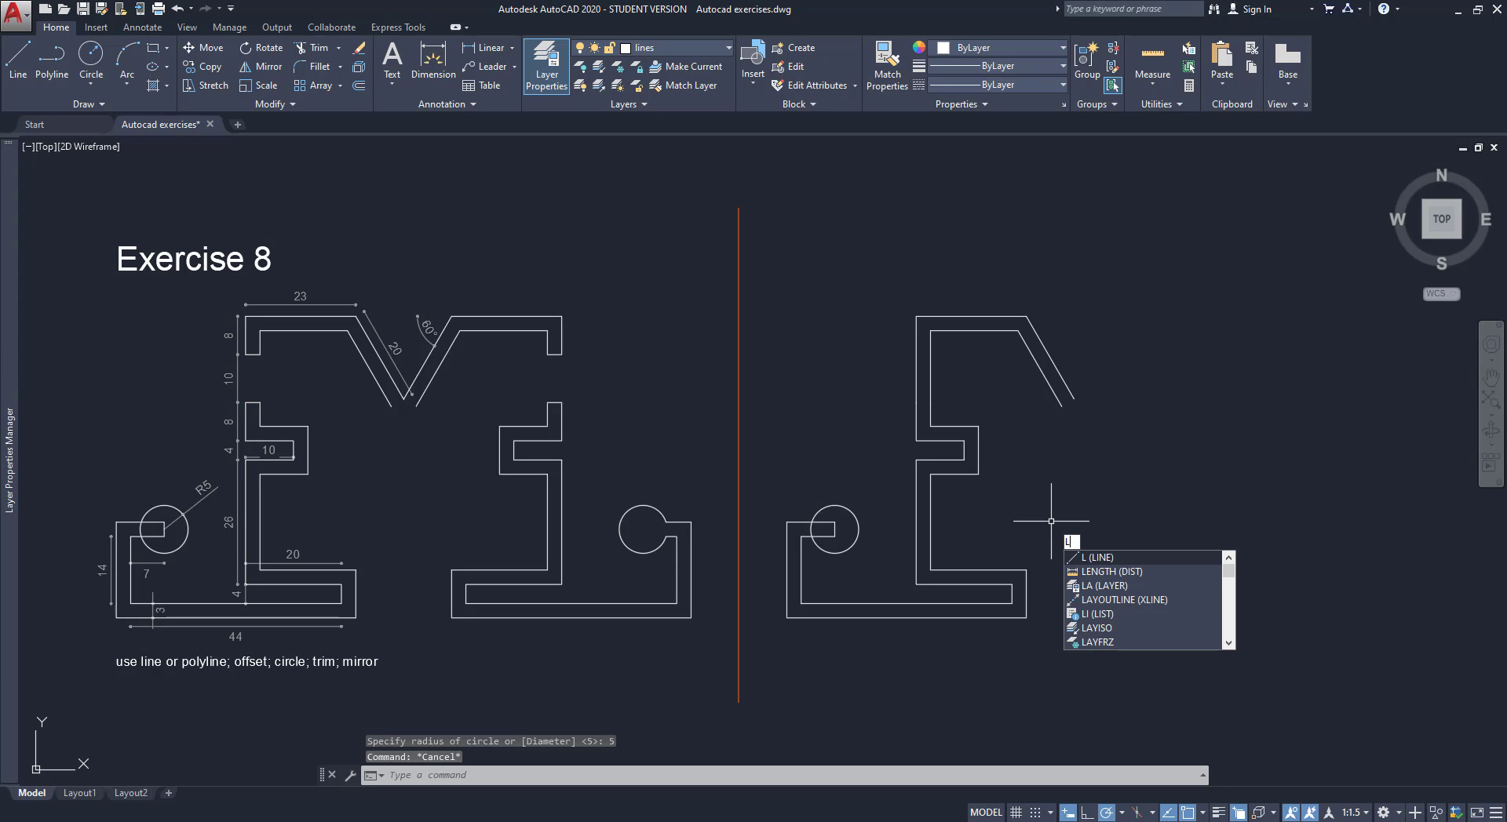
pyautogui.press('Return')
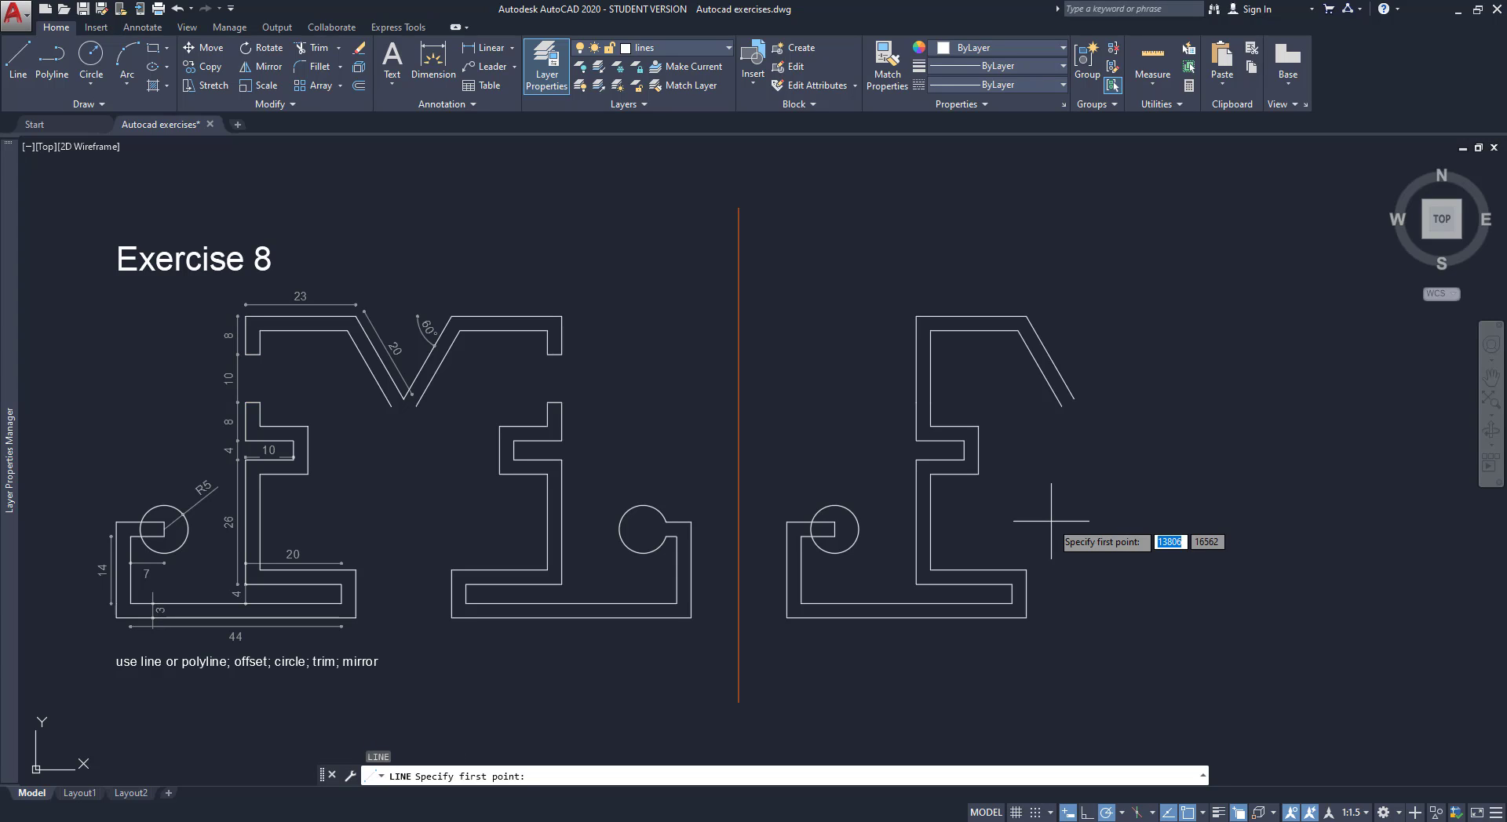
pyautogui.click(916, 401)
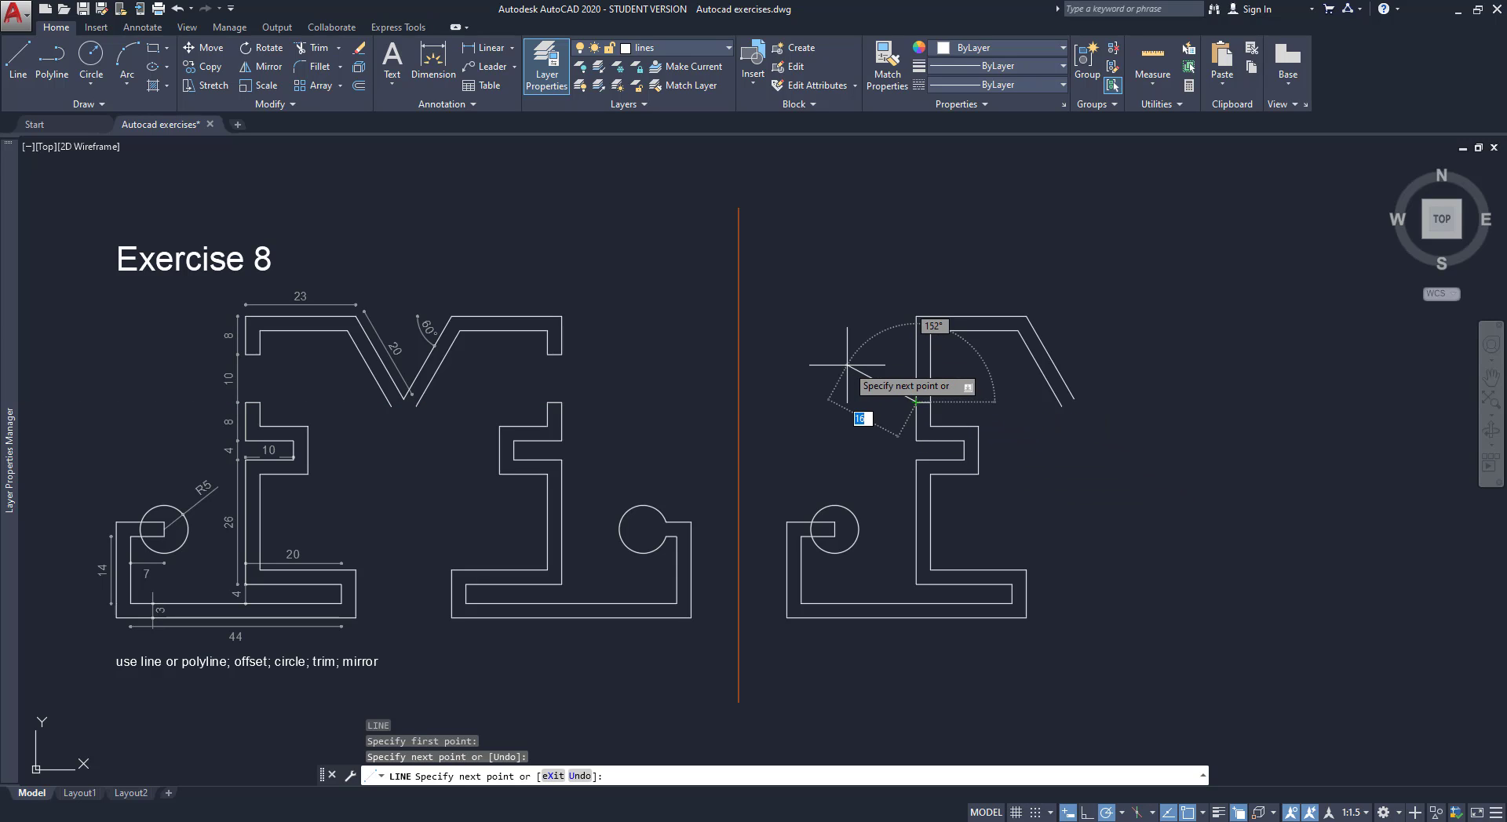
pyautogui.press('Return')
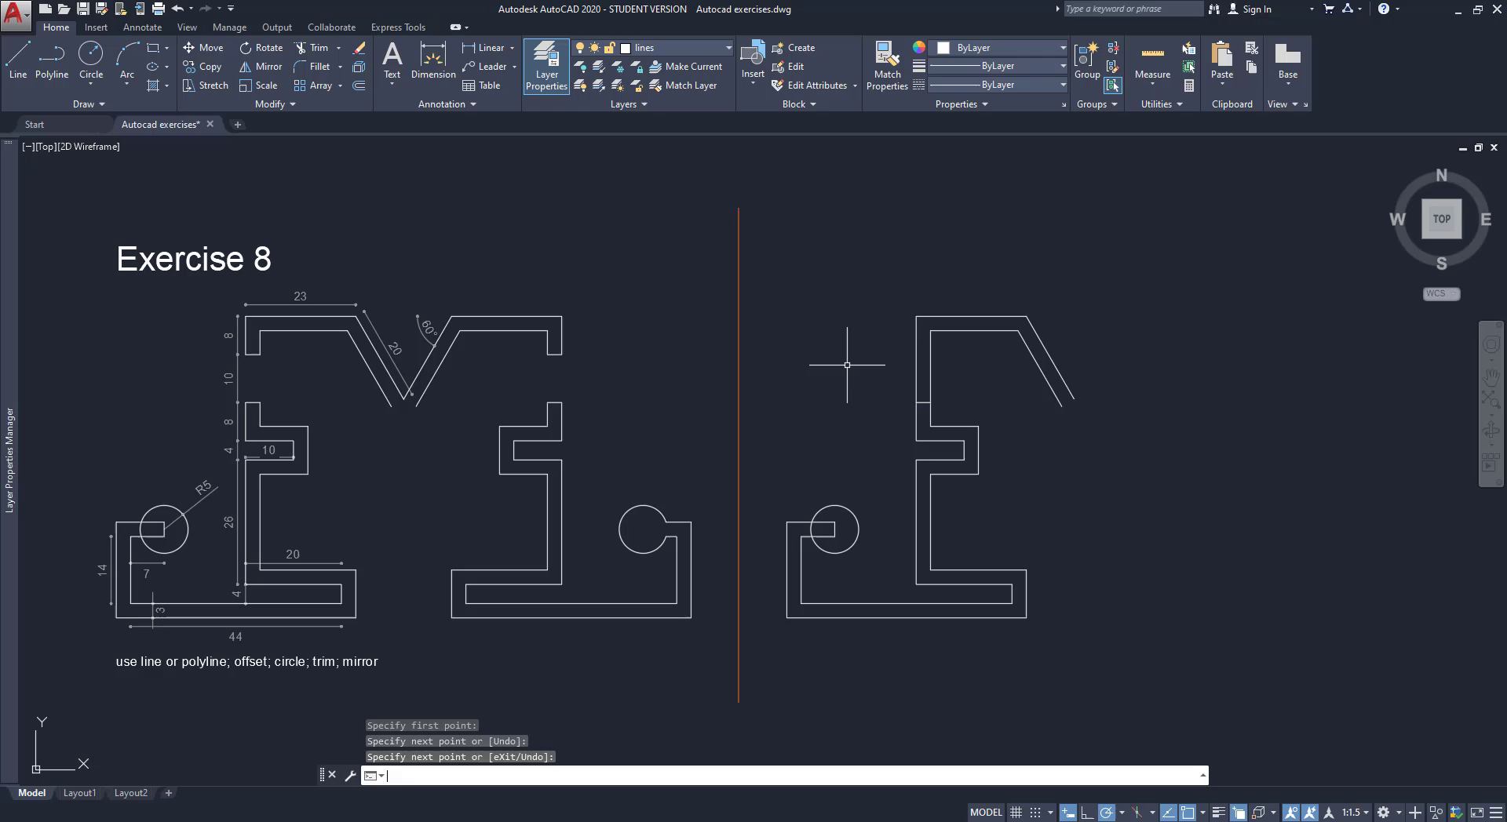
pyautogui.write('l')
pyautogui.press('Return')
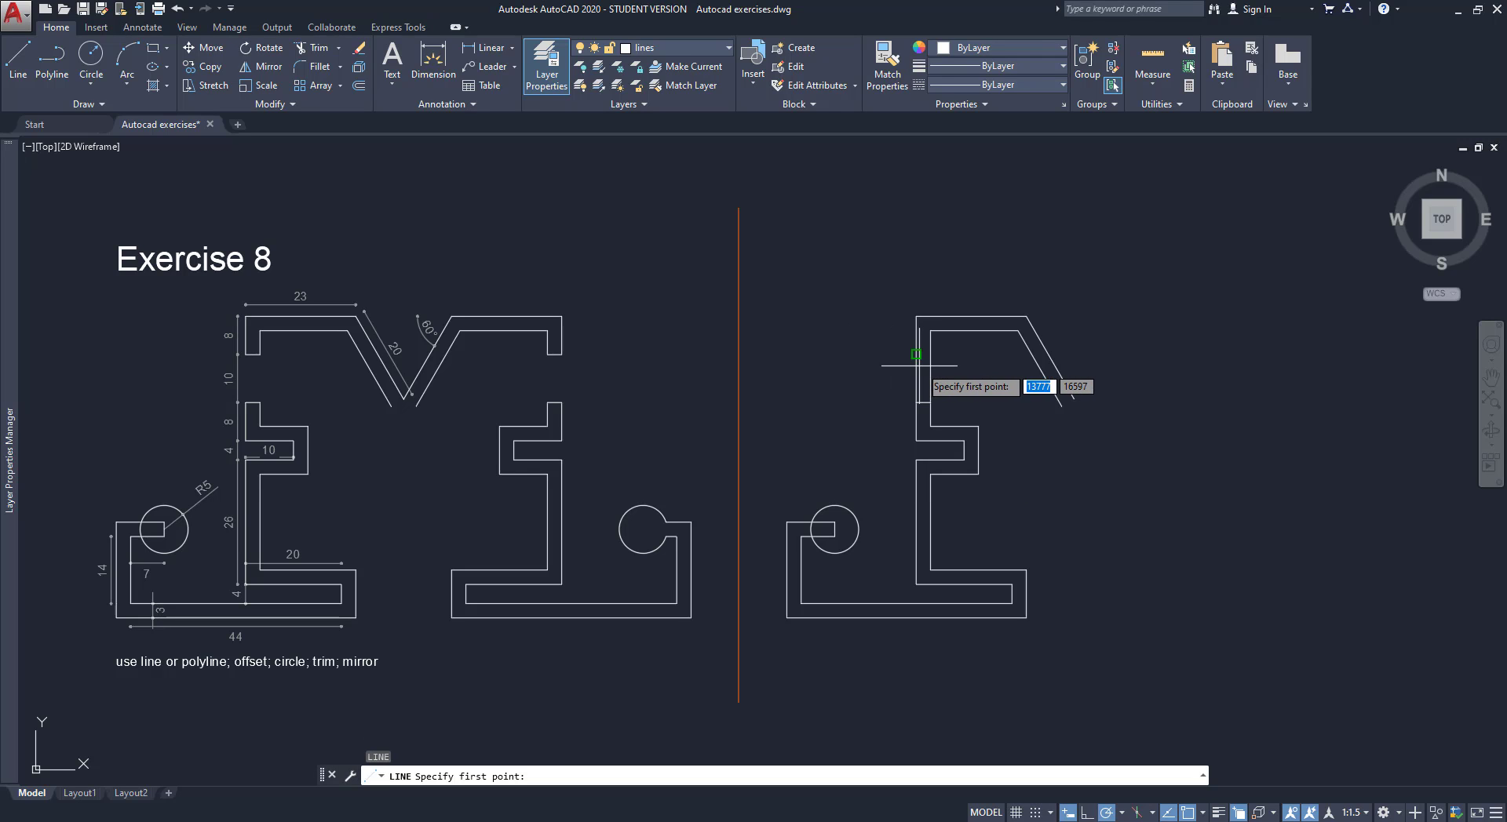
pyautogui.click(931, 354)
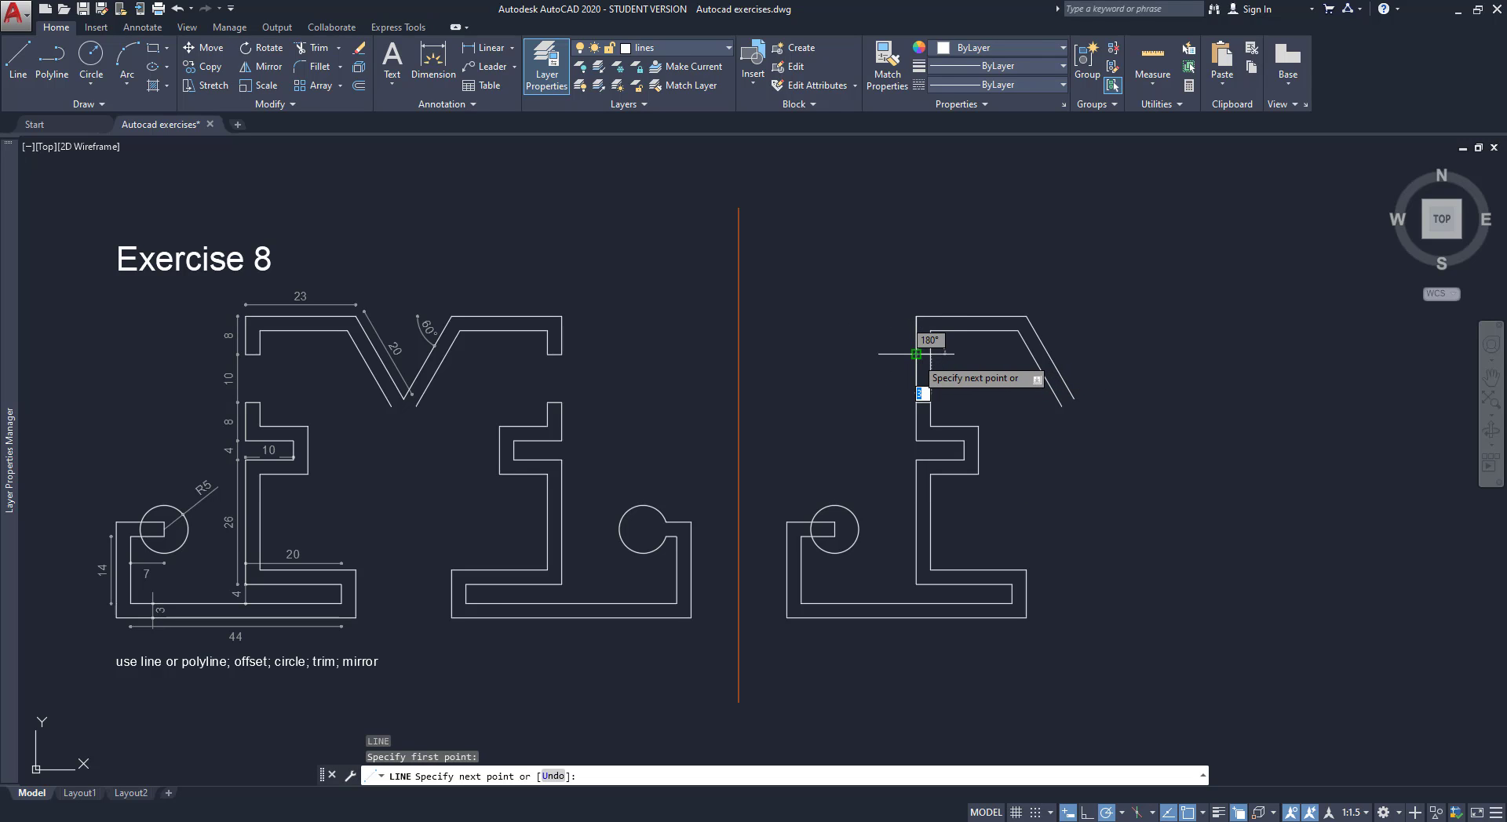
pyautogui.click(916, 354)
pyautogui.press('Escape')
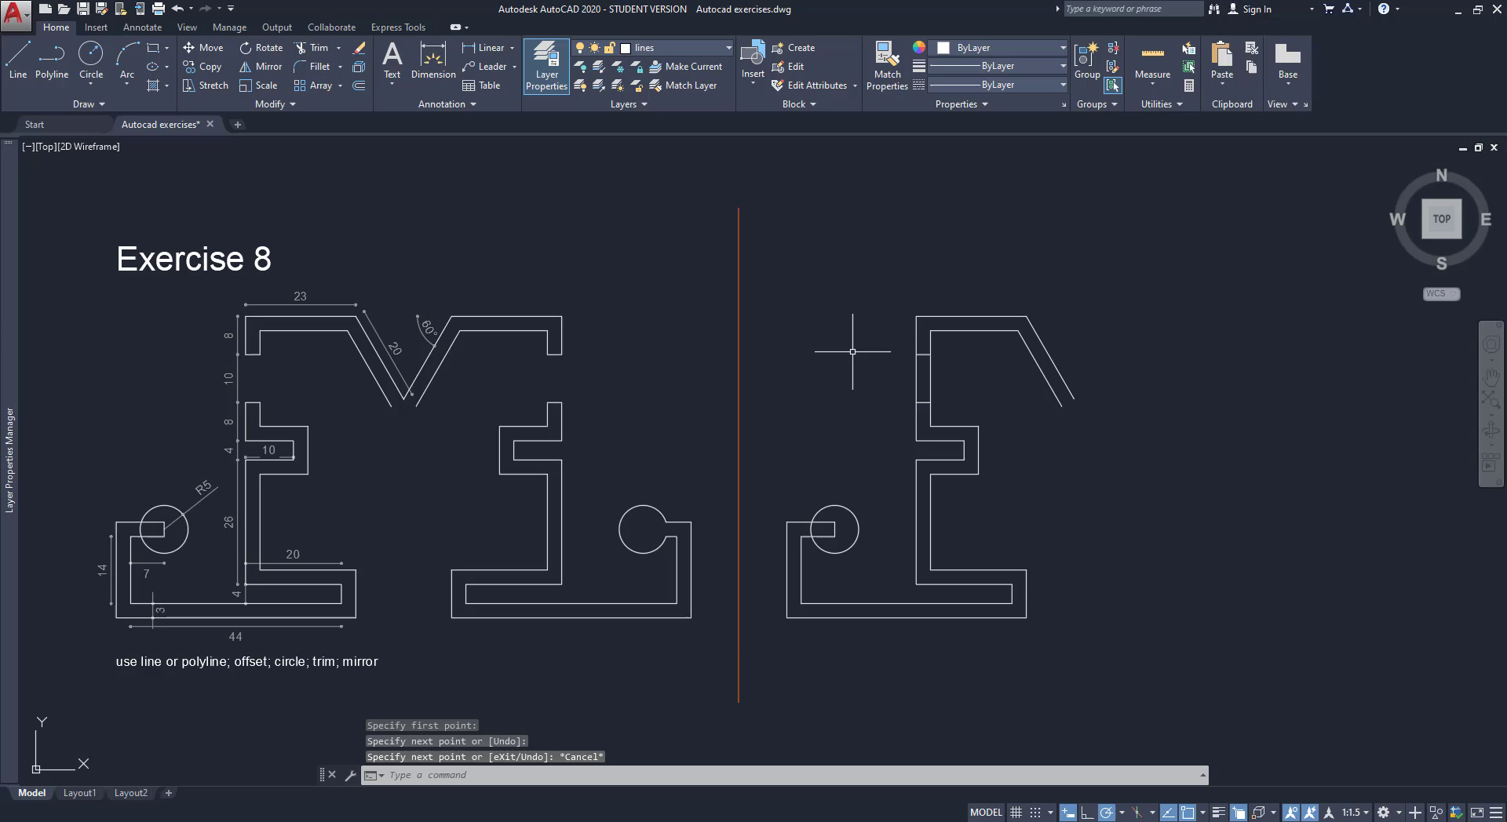
# Trim away the upper-left vertical wall pieces using the half profile as cutting edges.
pyautogui.write('TR')
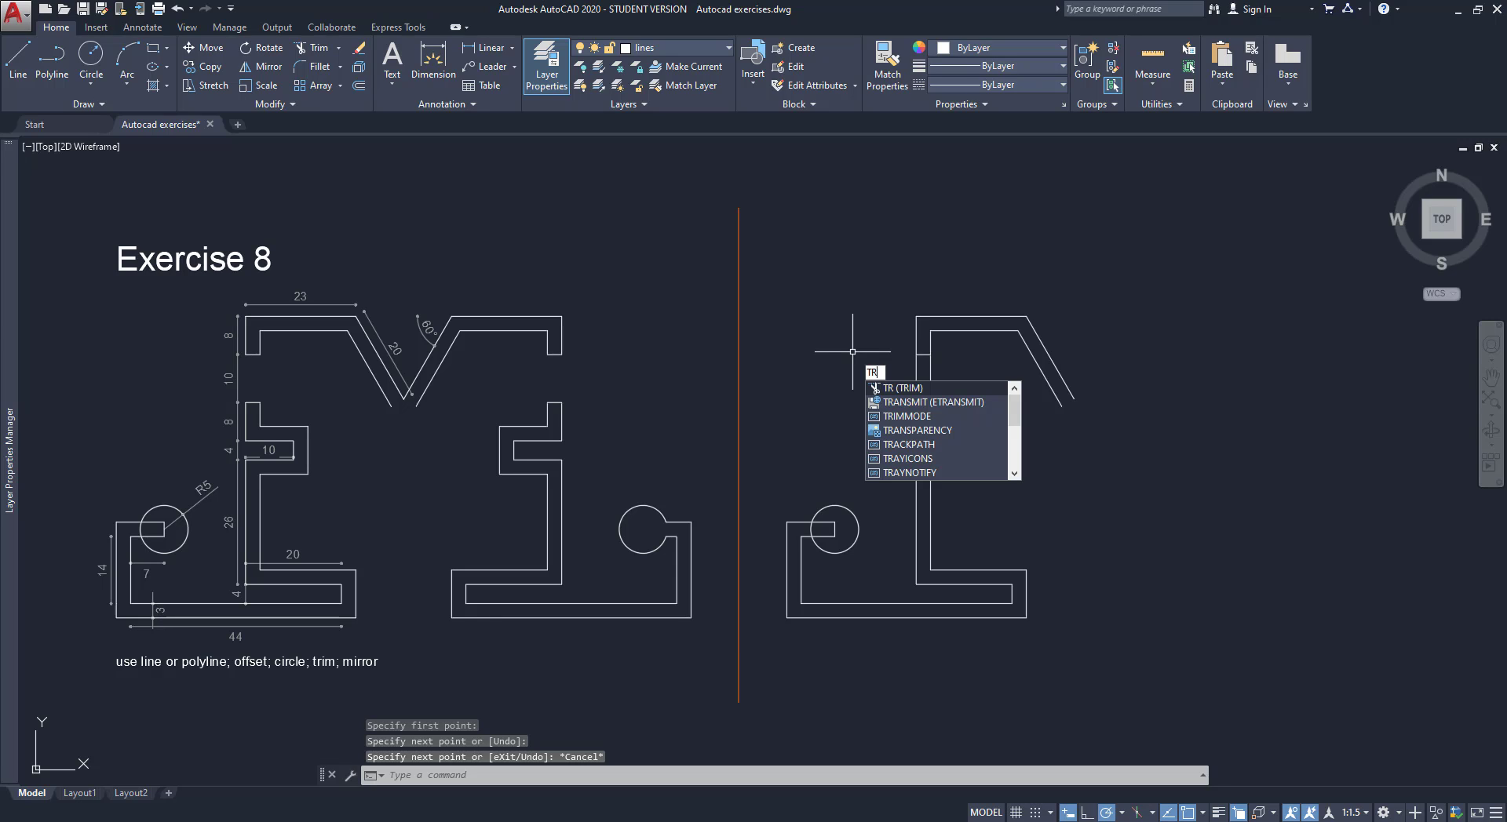
pyautogui.press('Return')
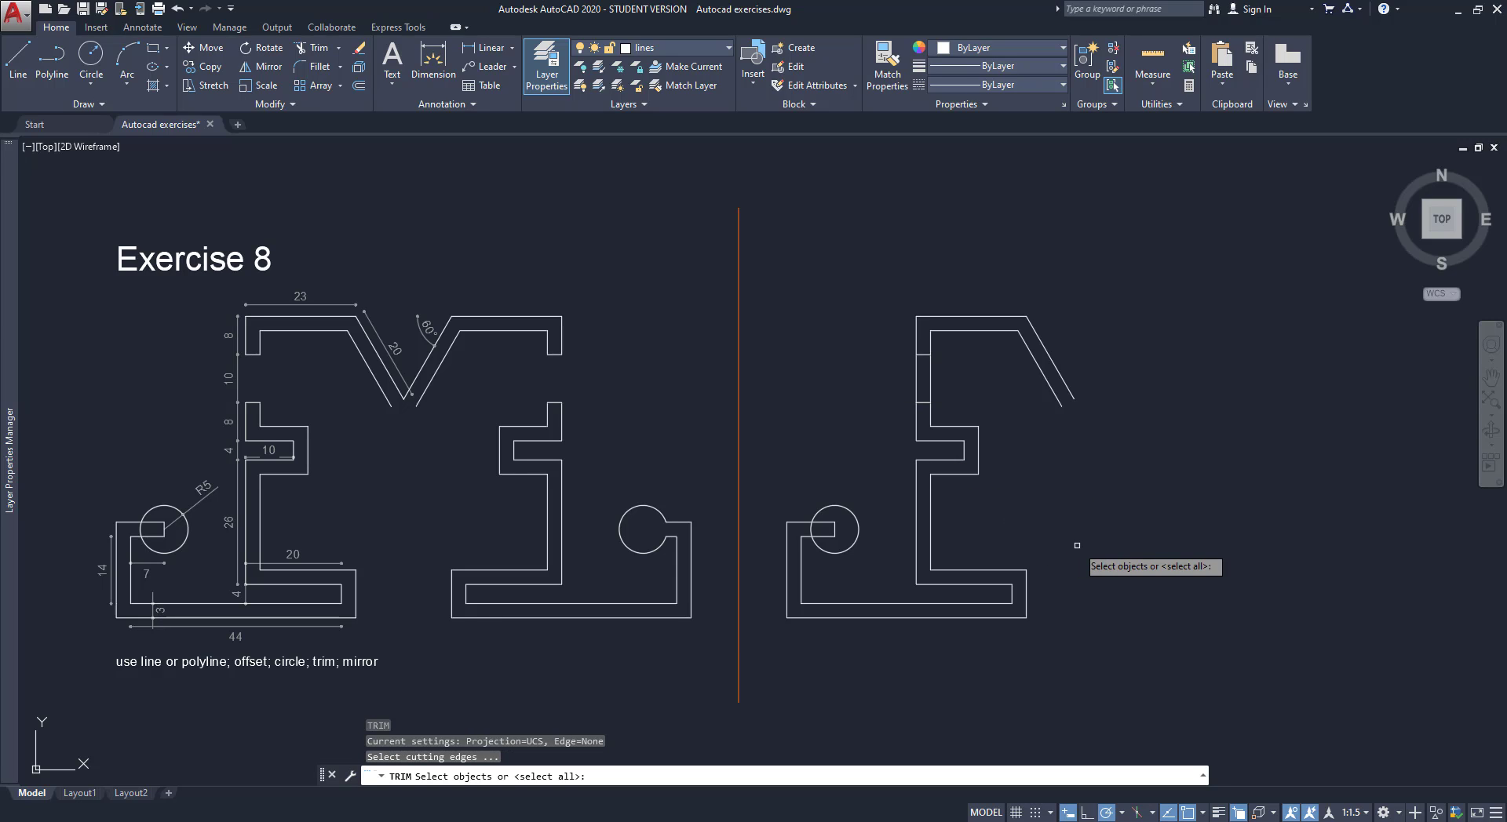
pyautogui.click(1162, 667)
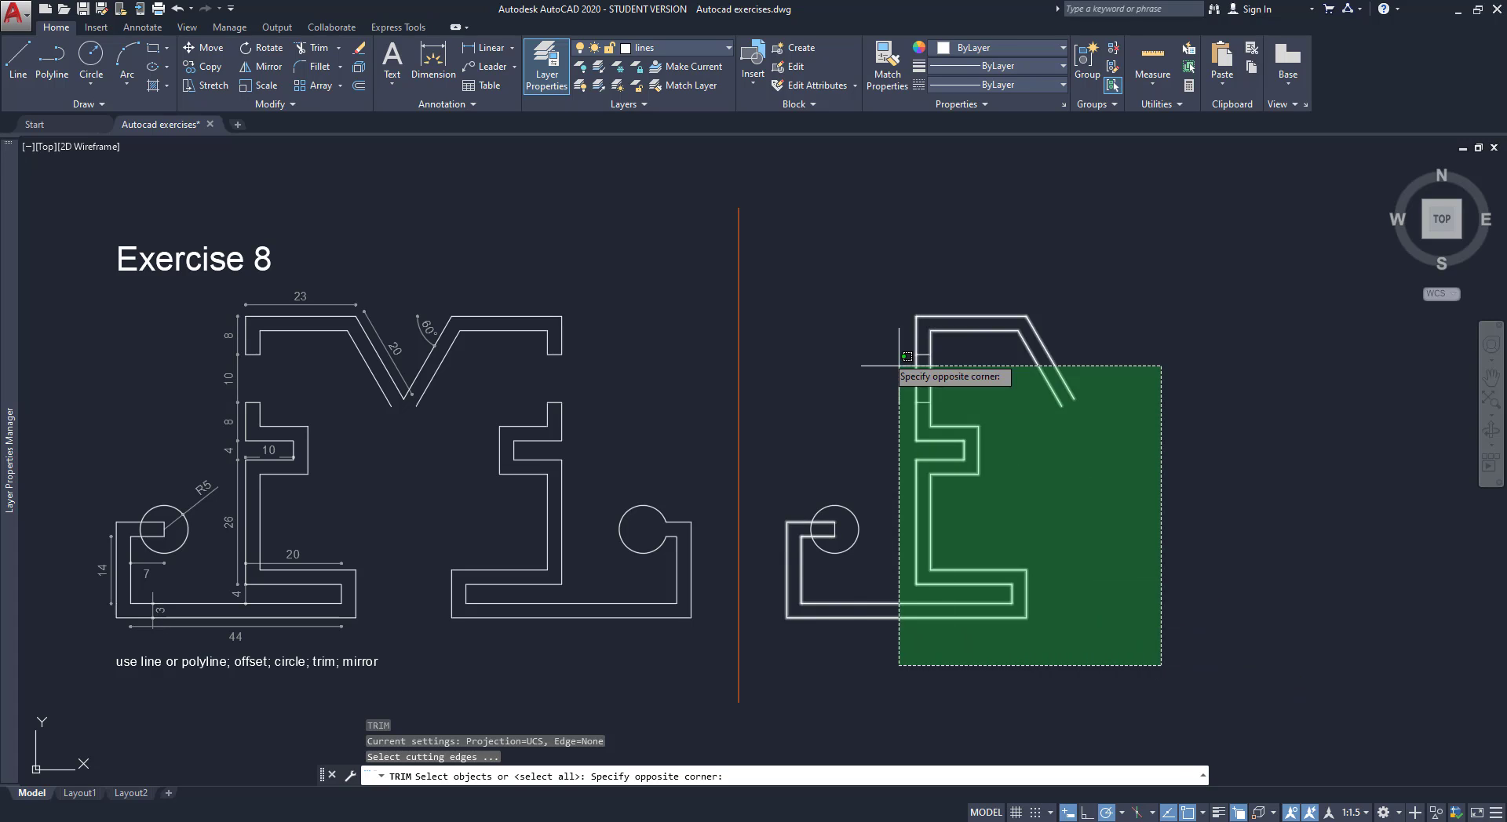
pyautogui.click(772, 275)
pyautogui.press('Return')
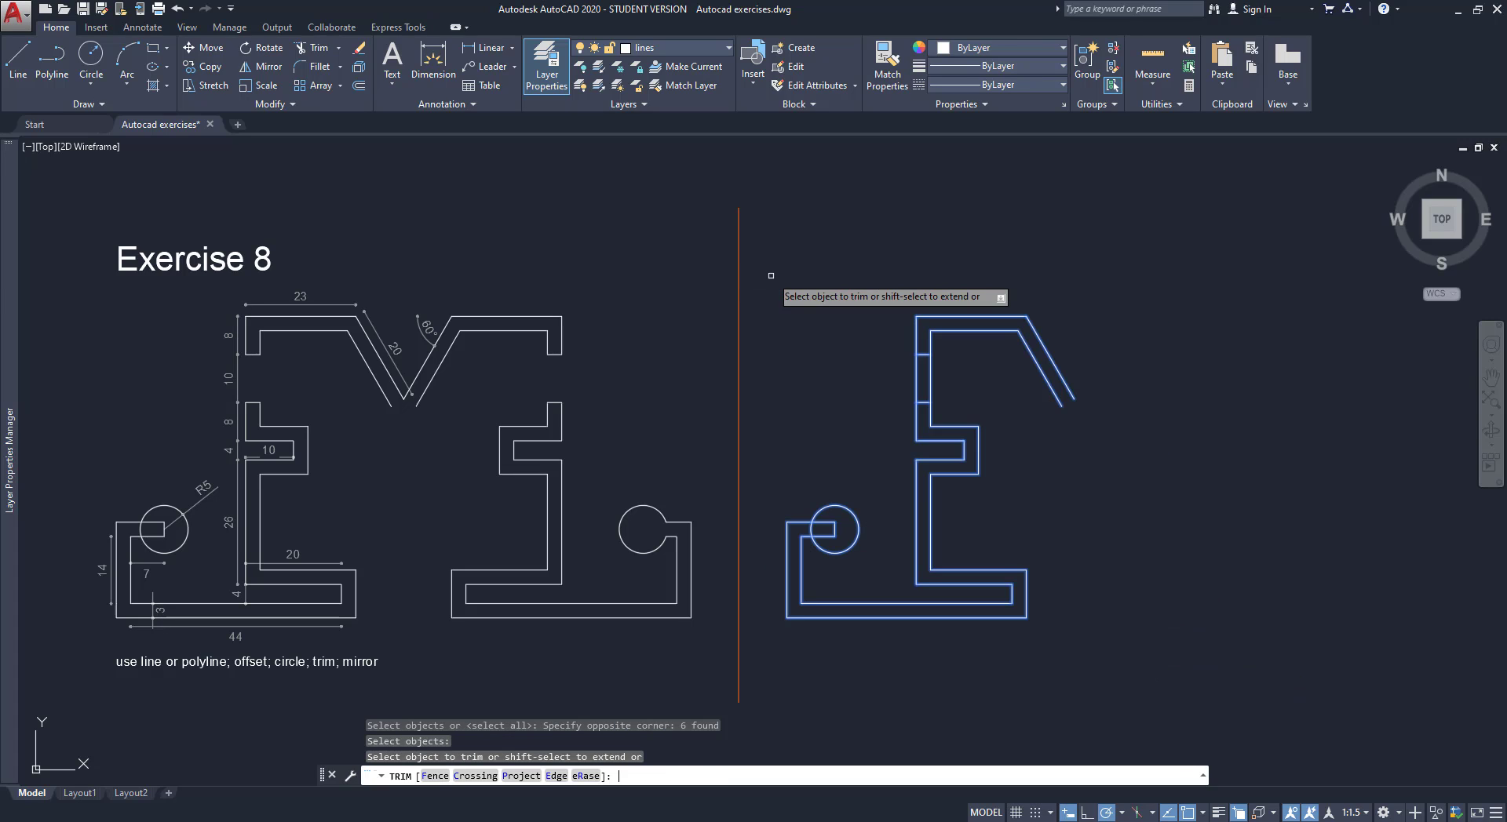
pyautogui.click(958, 385)
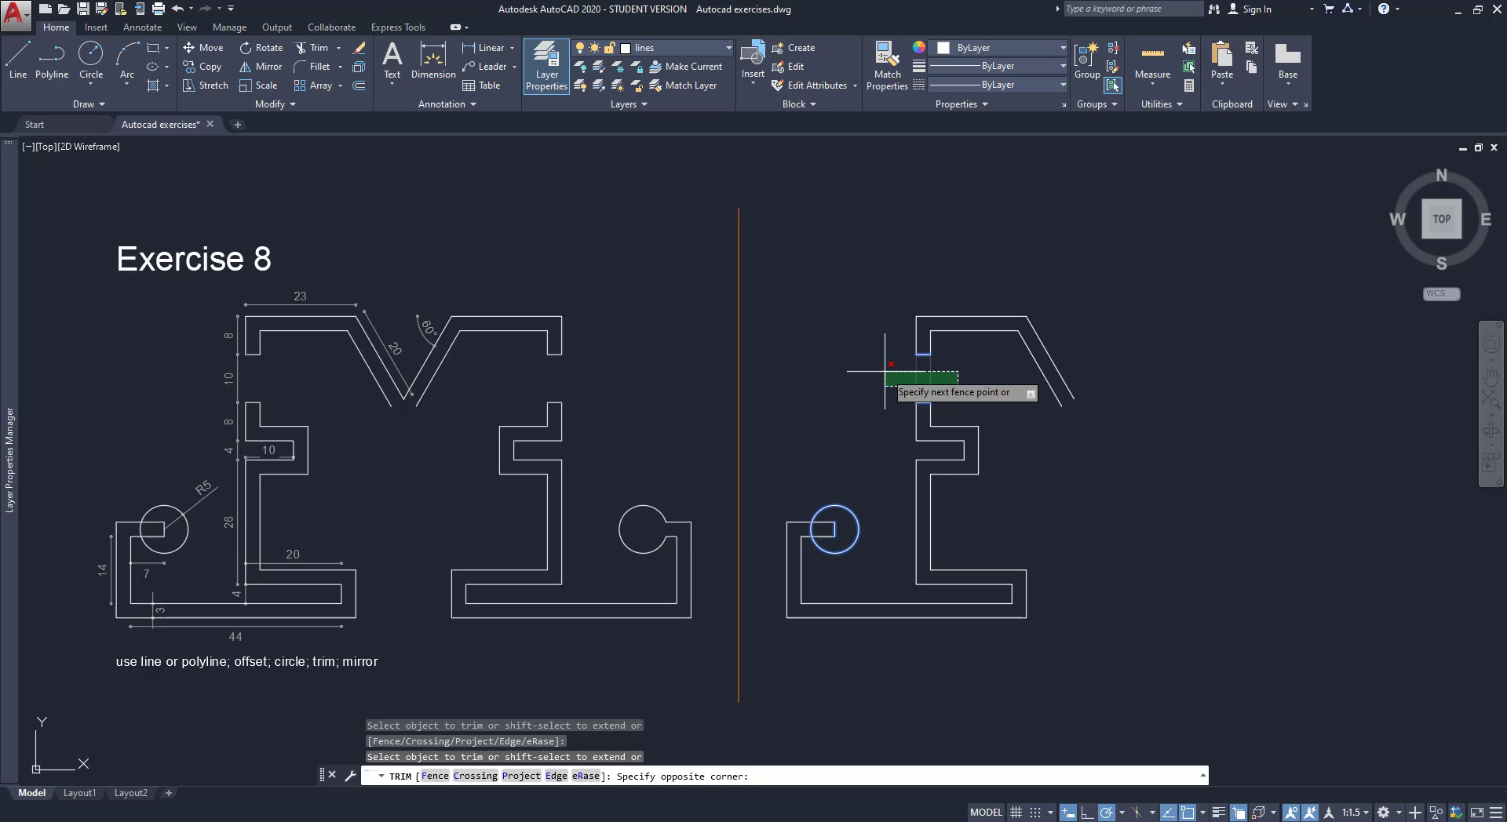
pyautogui.click(884, 372)
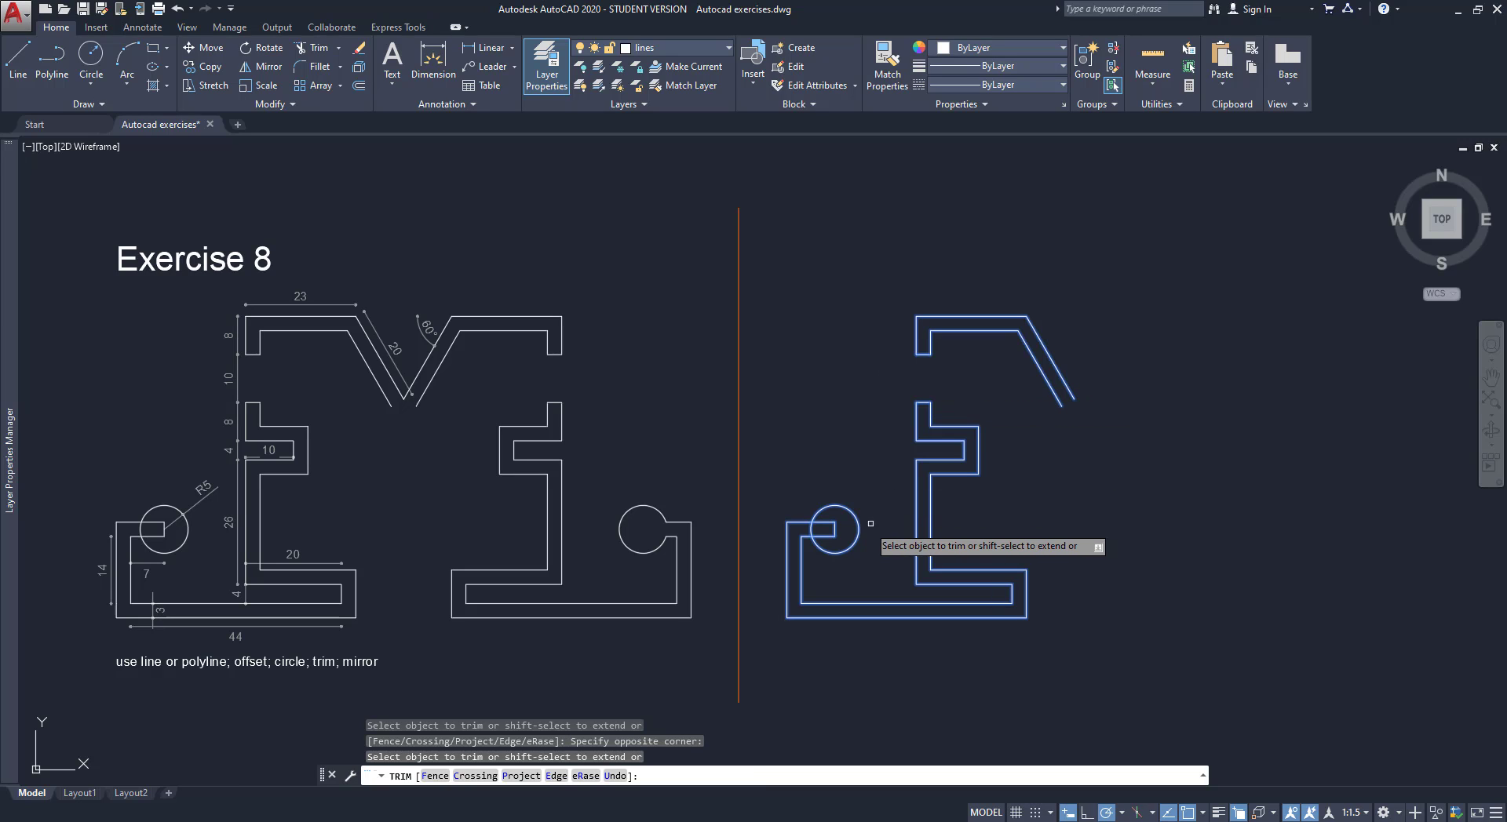
# Trim the lines and arc overlapping at the R5 circle, then delete the leftover segment.
pyautogui.click(840, 521)
pyautogui.click(827, 521)
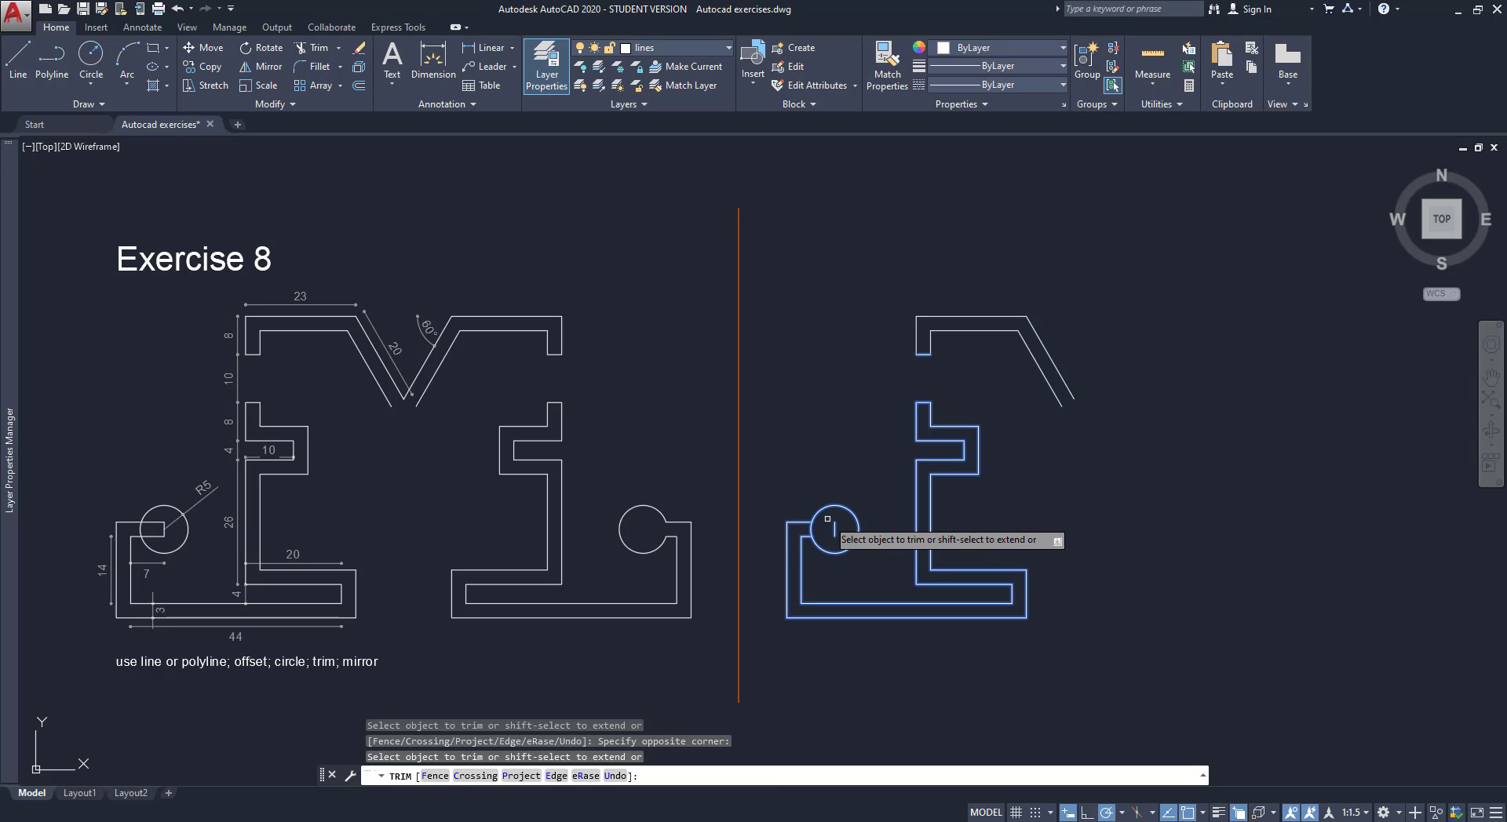
pyautogui.click(820, 541)
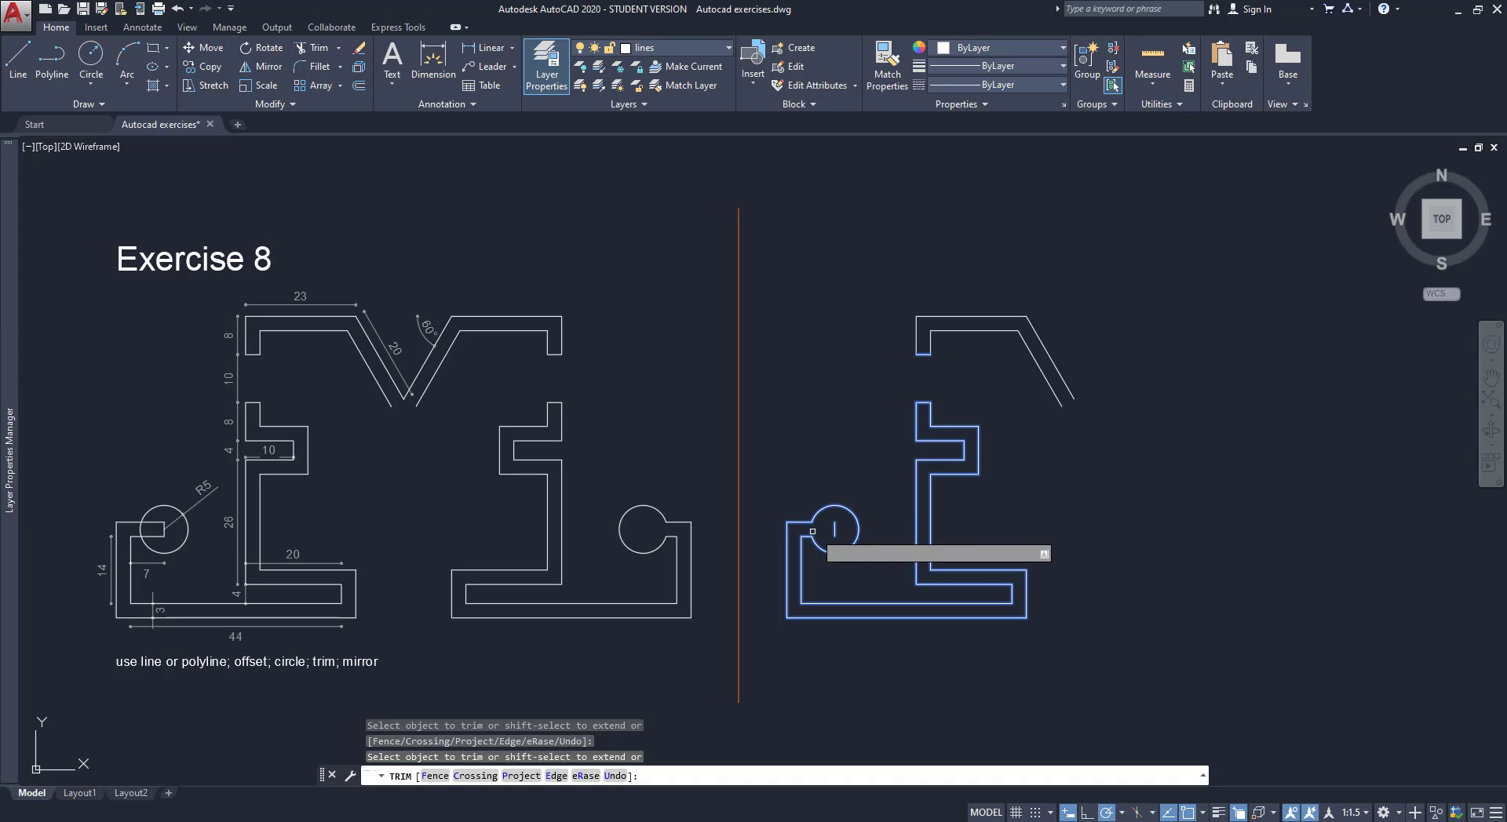
pyautogui.press('Return')
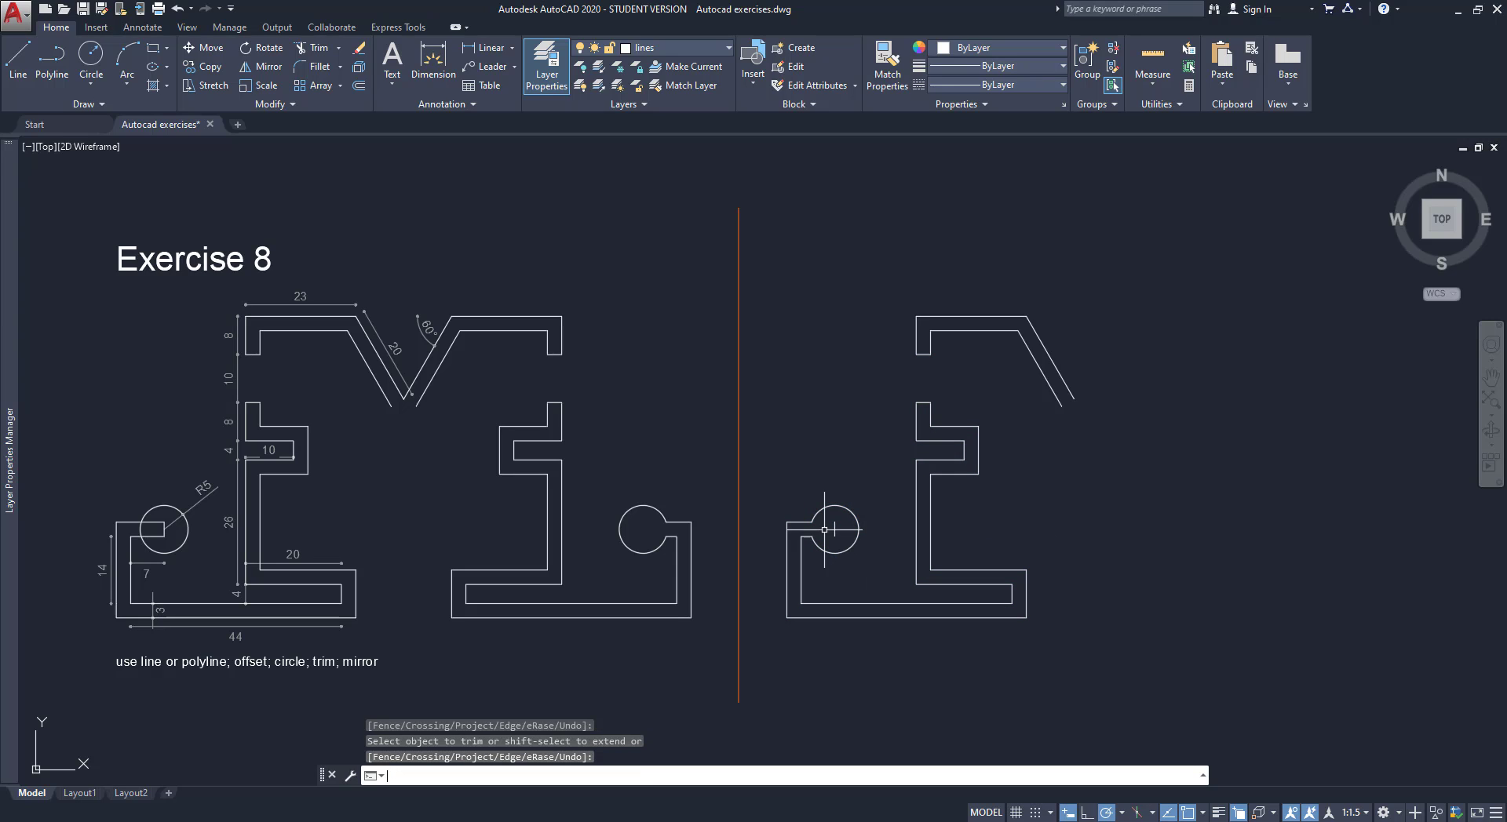
pyautogui.click(834, 530)
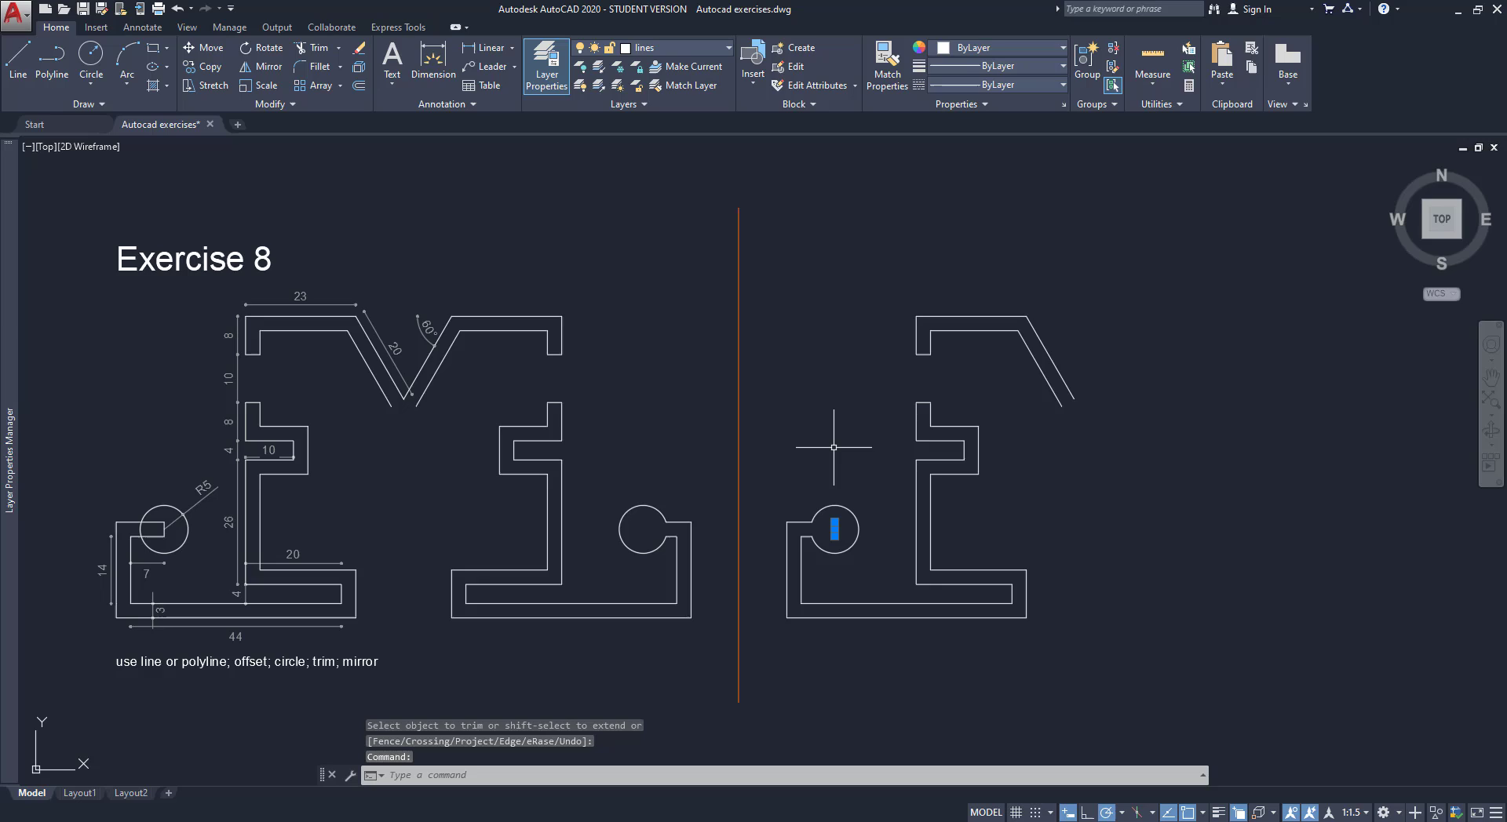
pyautogui.press('Delete')
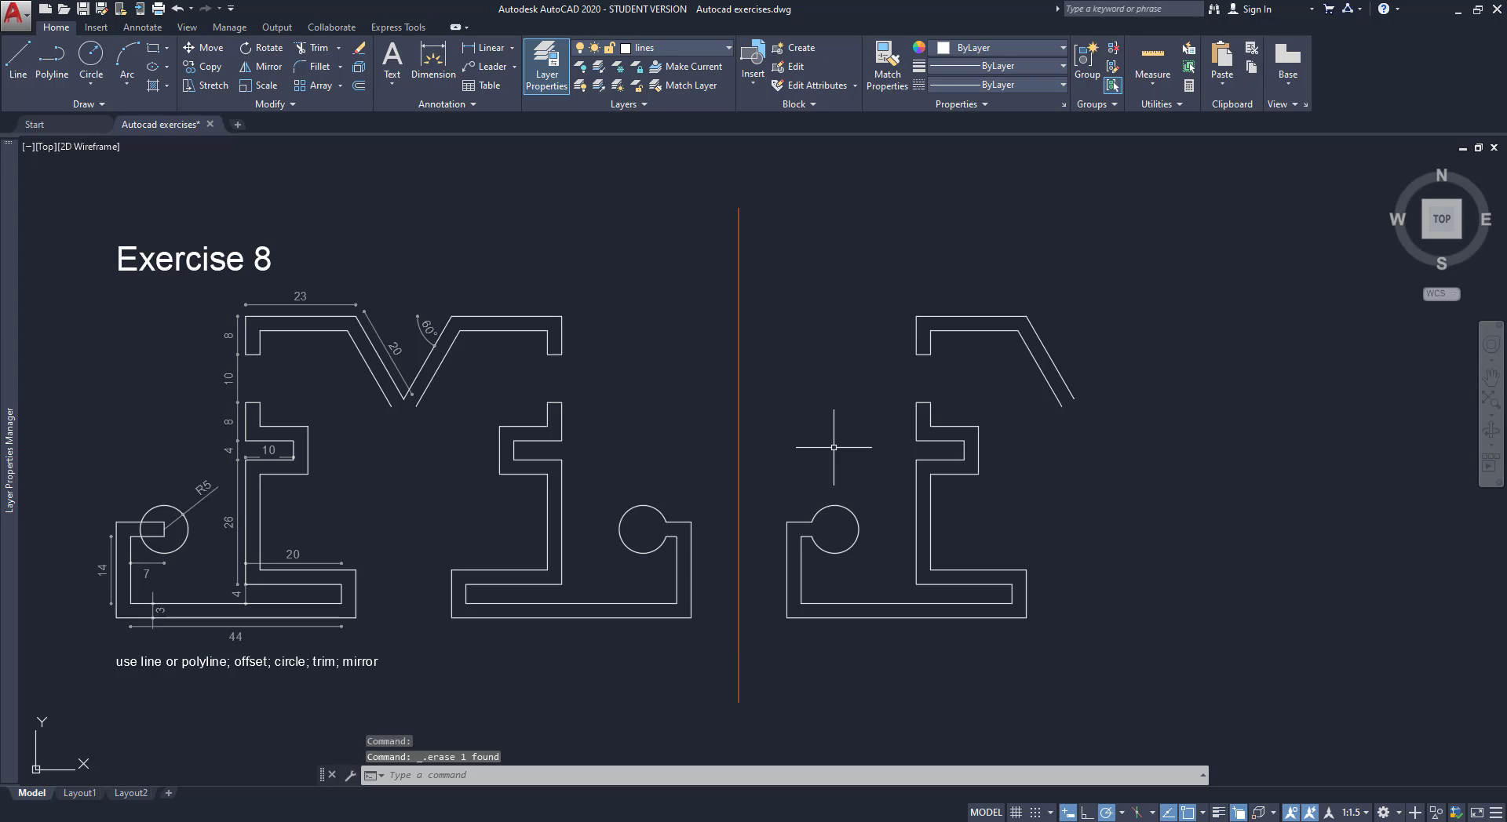
# Mirror all seven half-profile pieces about a vertical line through the V tip, keeping the originals.
pyautogui.write('MI')
pyautogui.press('Return')
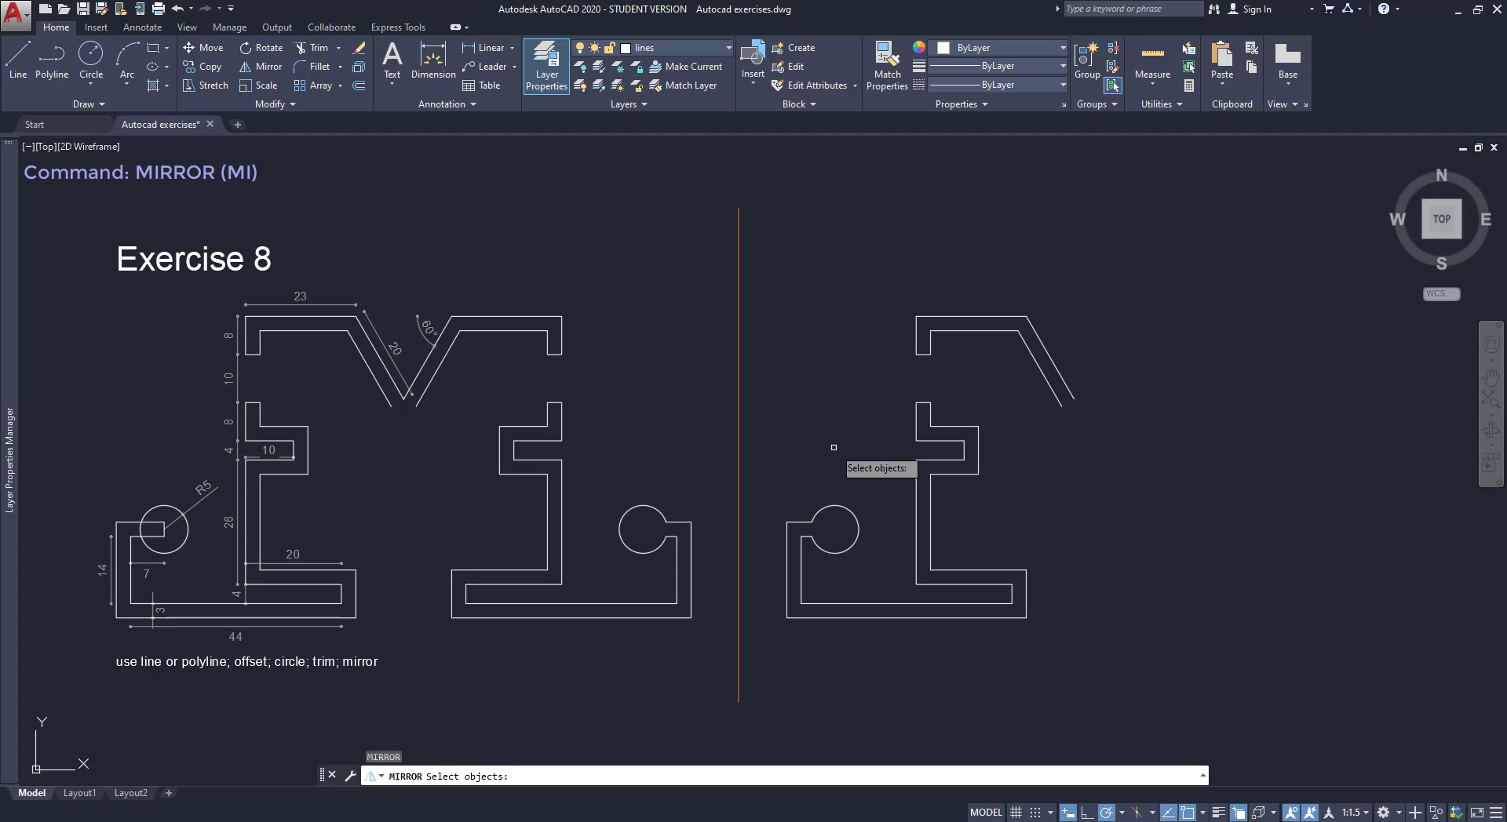
pyautogui.click(1221, 672)
pyautogui.click(763, 260)
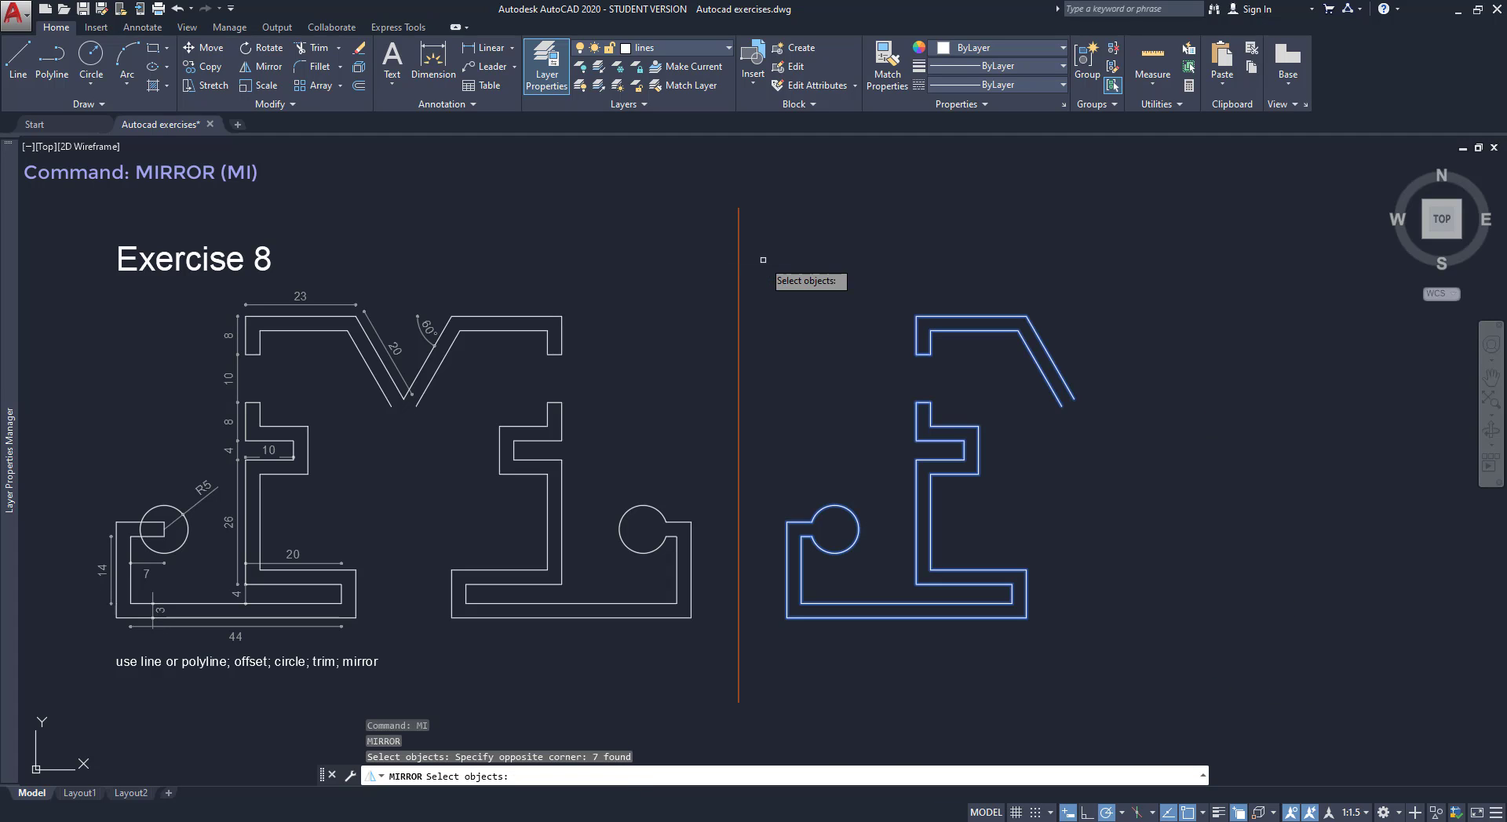
pyautogui.press('Return')
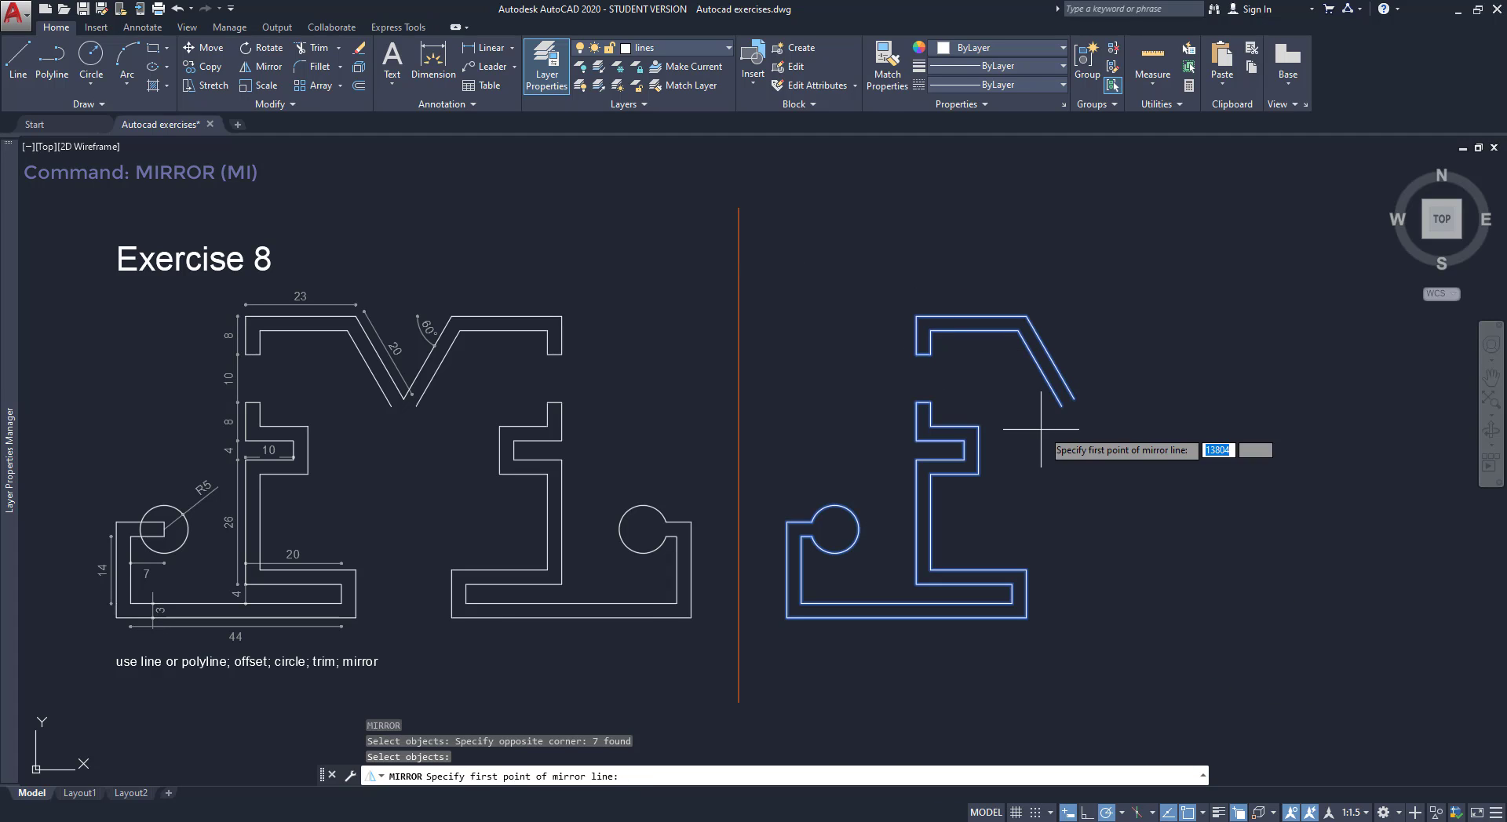
pyautogui.click(1074, 398)
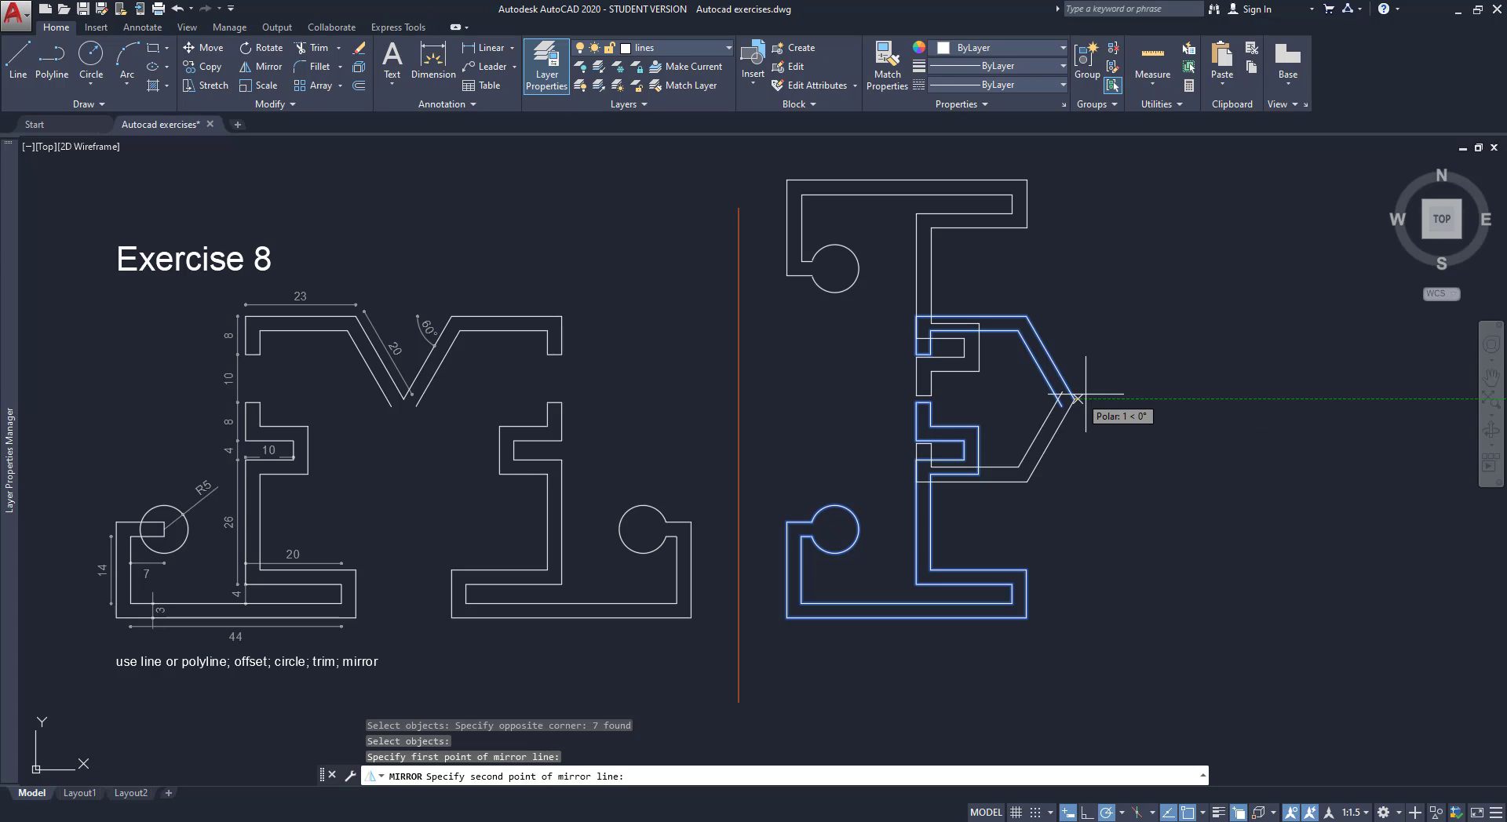
pyautogui.click(1074, 249)
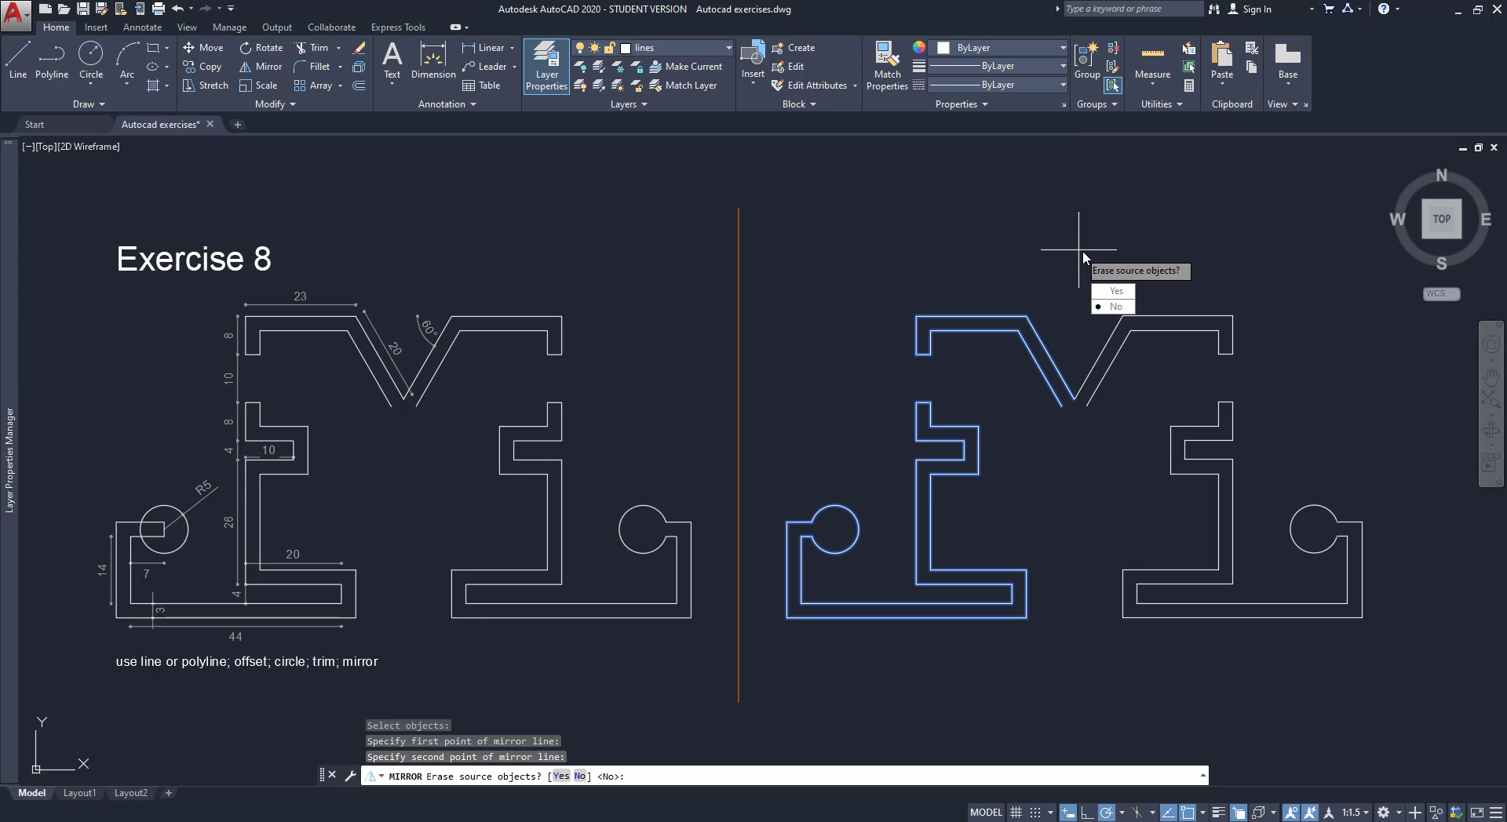
pyautogui.press('Return')
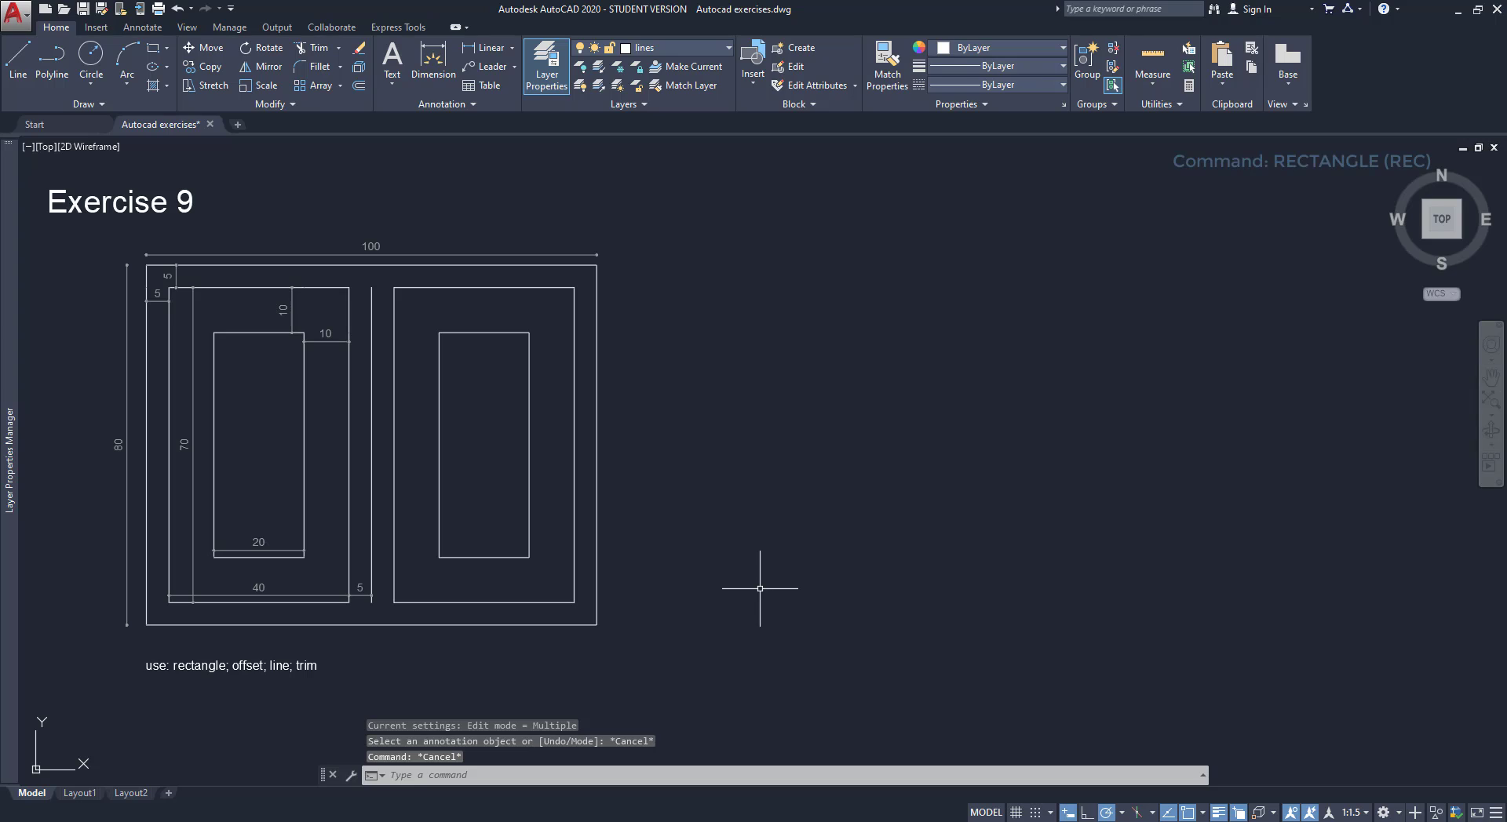
# Start the RECTANGLE command with REC beside the Exercise 9 reference.
pyautogui.write('REC')
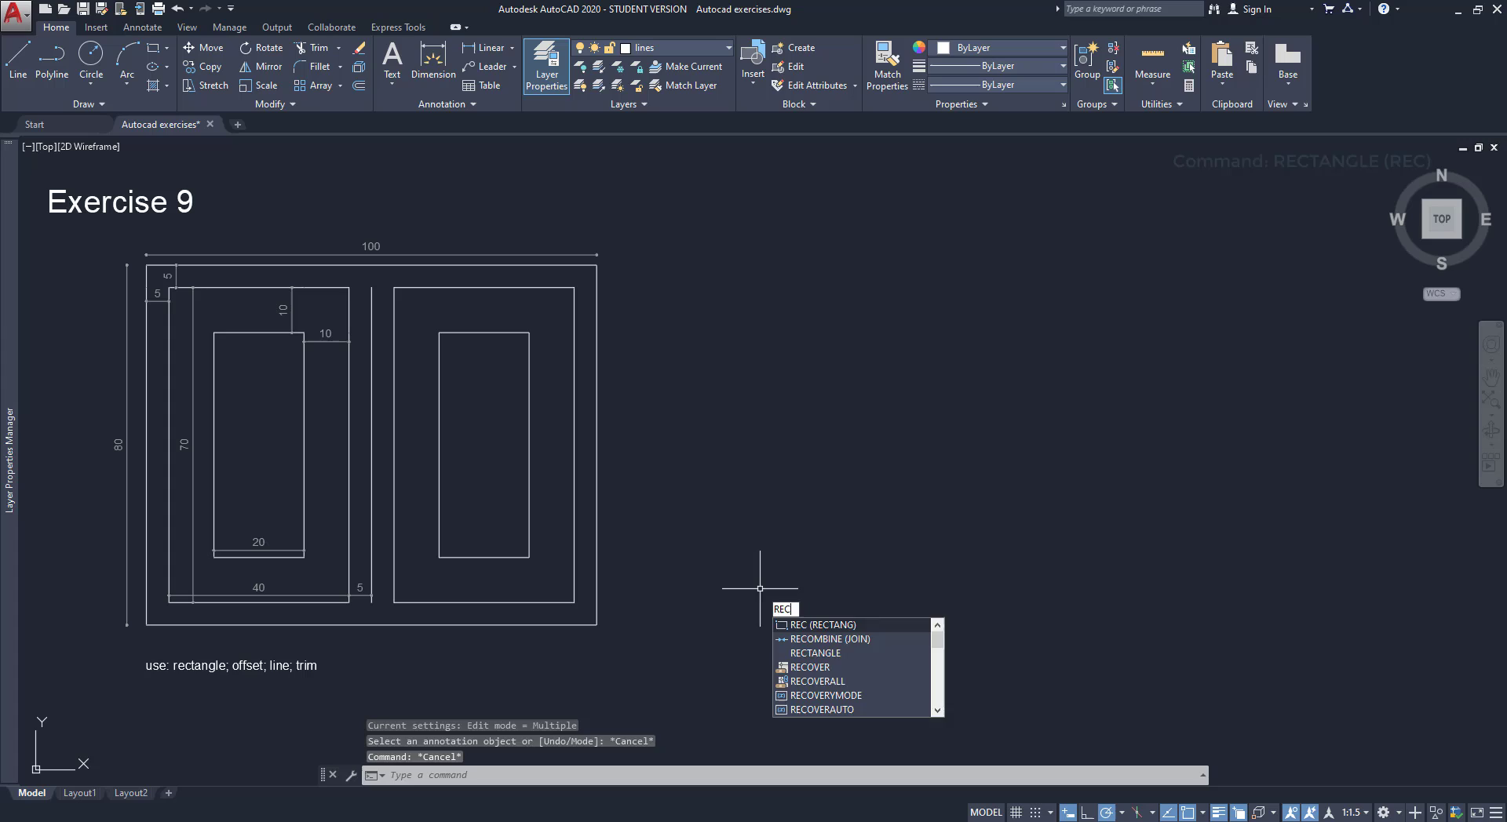
pyautogui.press('Return')
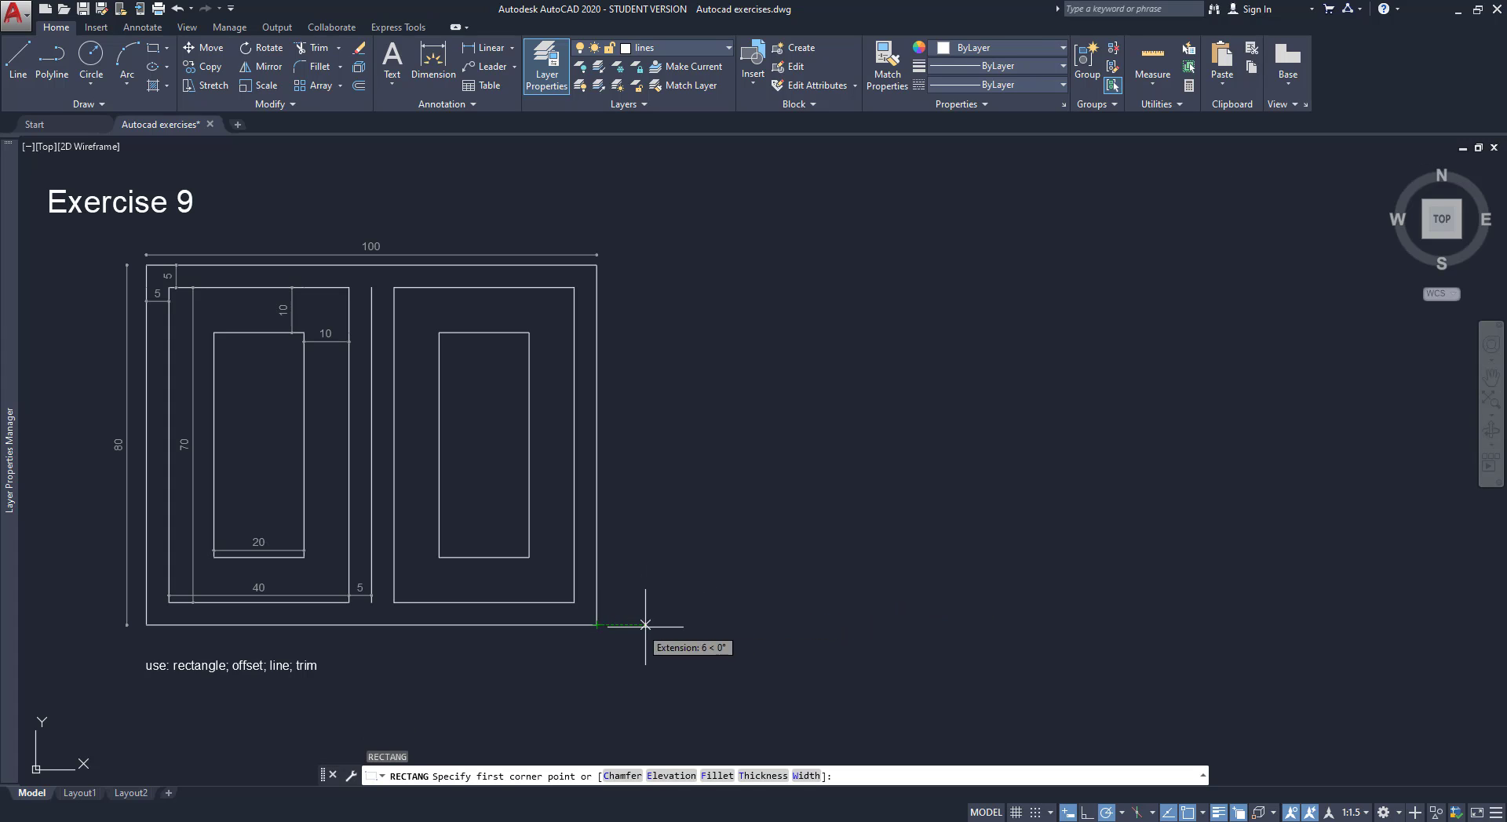
# Draw a 100 by 80 frame rectangle right of the Exercise 9 example.
pyautogui.click(789, 625)
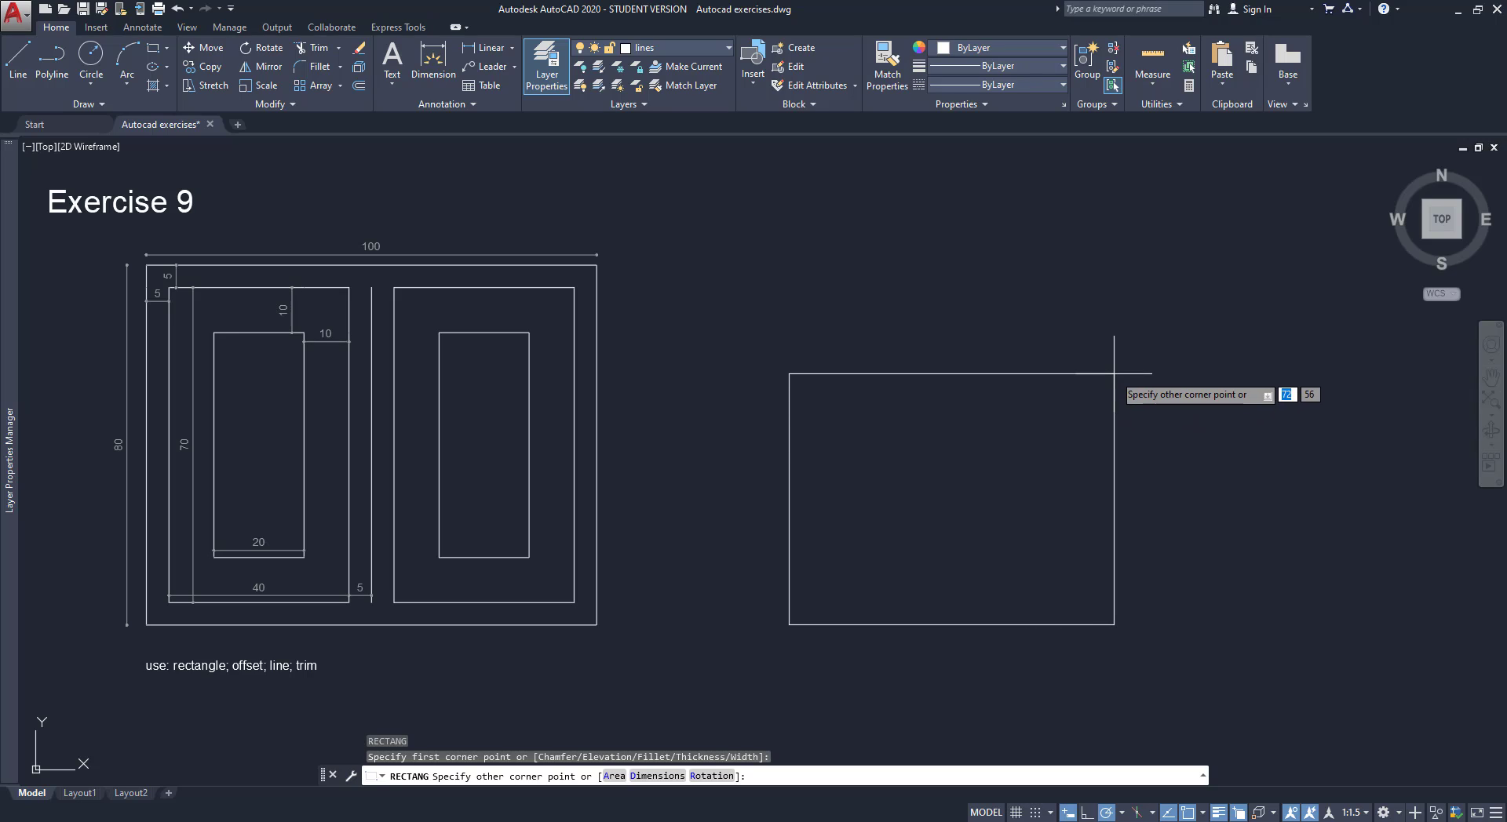
pyautogui.write('100')
pyautogui.press('Tab')
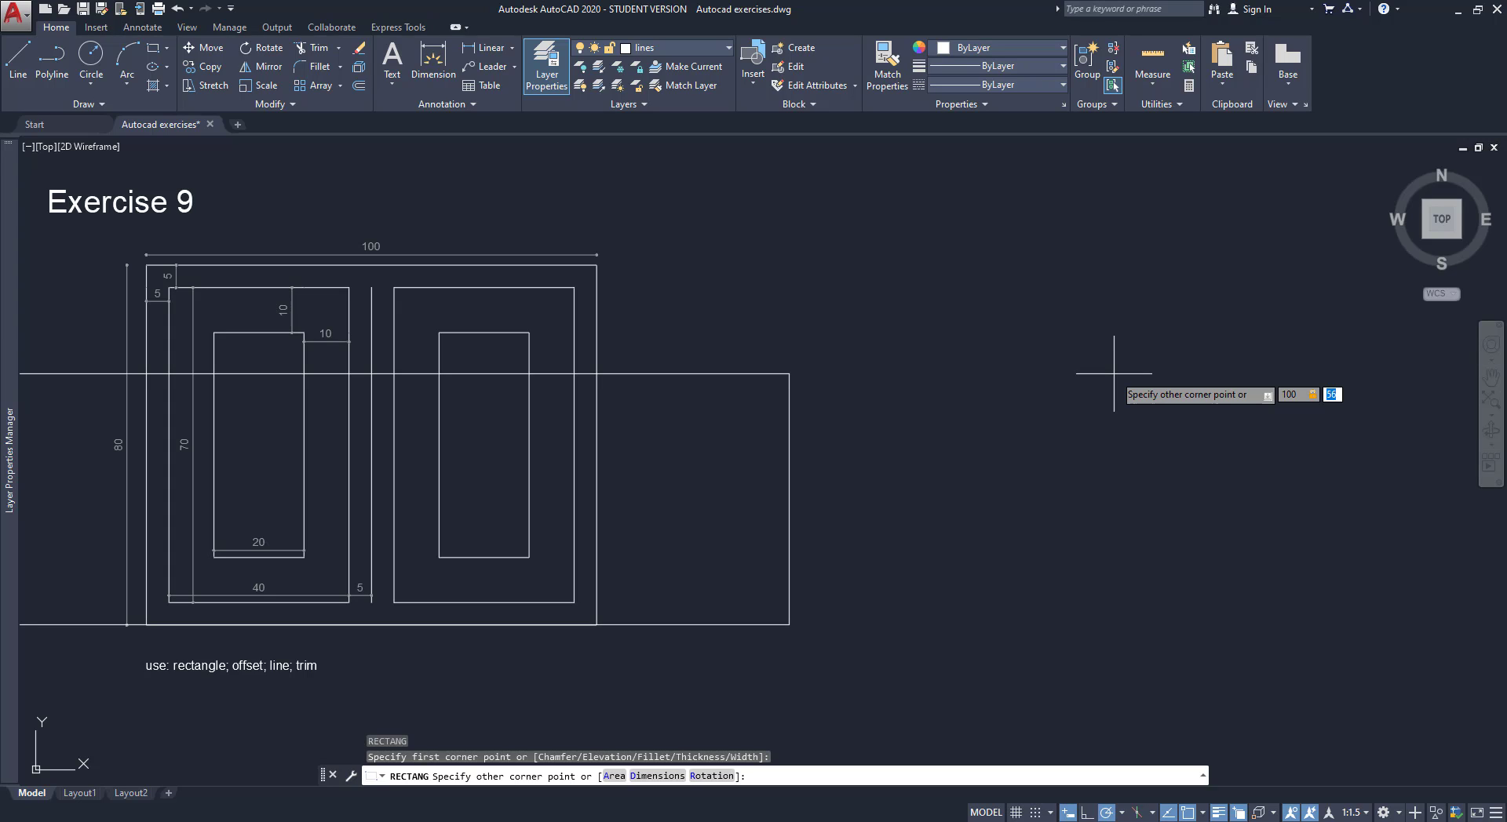
pyautogui.write('80')
pyautogui.press('Return')
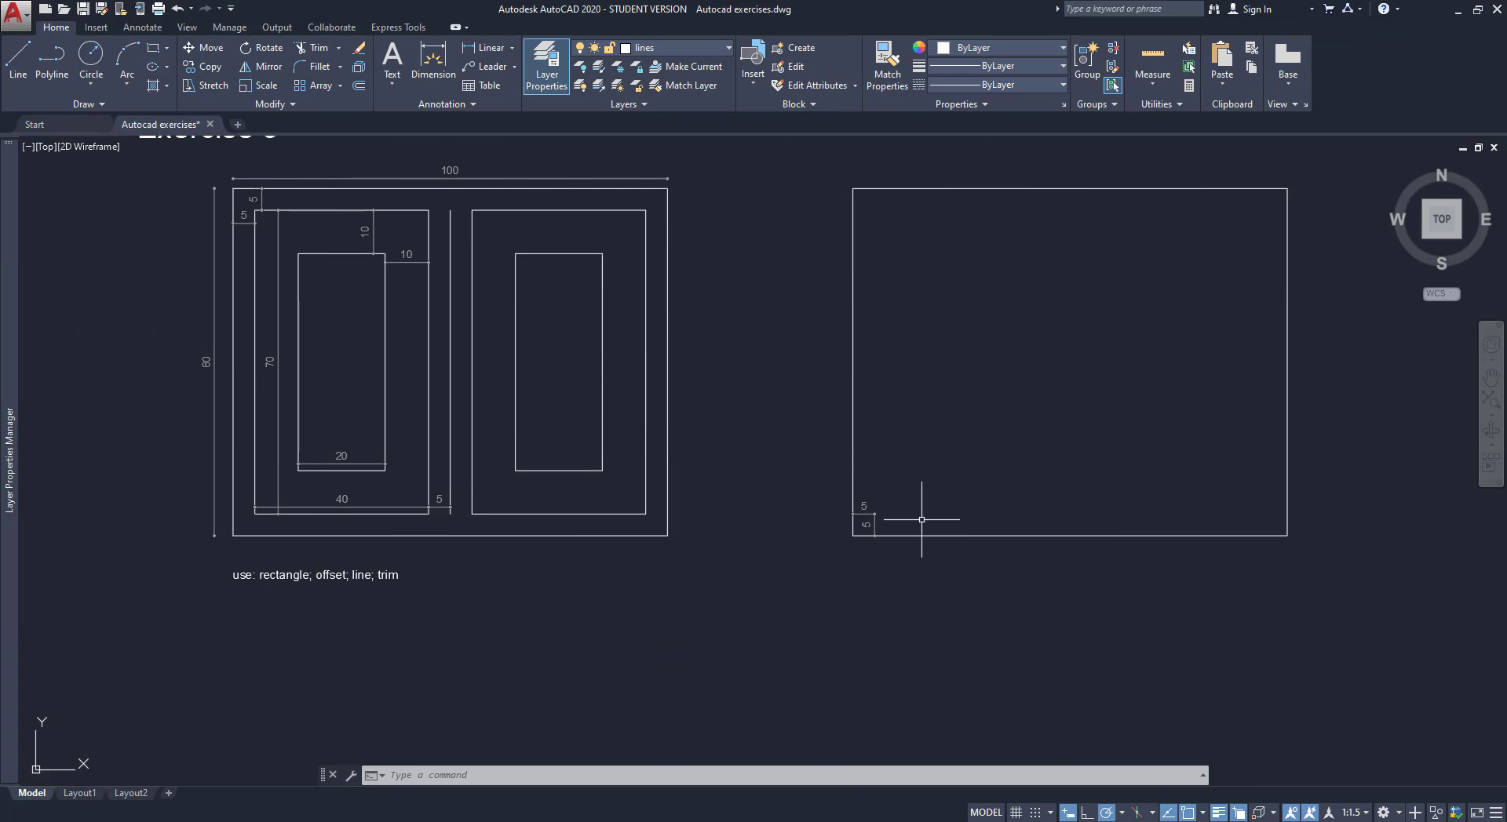
pyautogui.scroll(5, 879, 520)
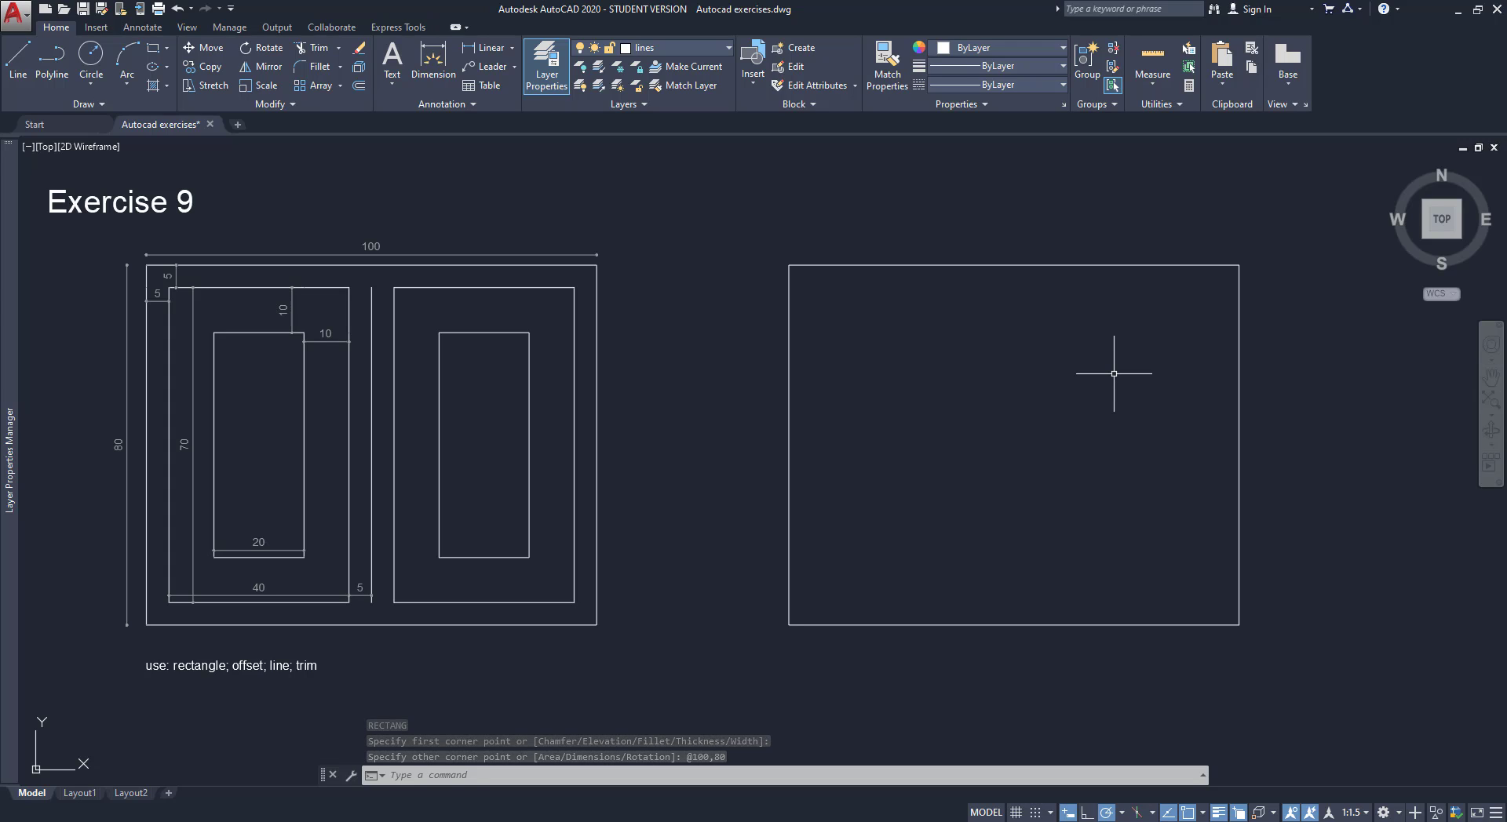
# Draw a 5-unit vertical line up from the frame's bottom near its lower-left corner.
pyautogui.write('L')
pyautogui.press('Return')
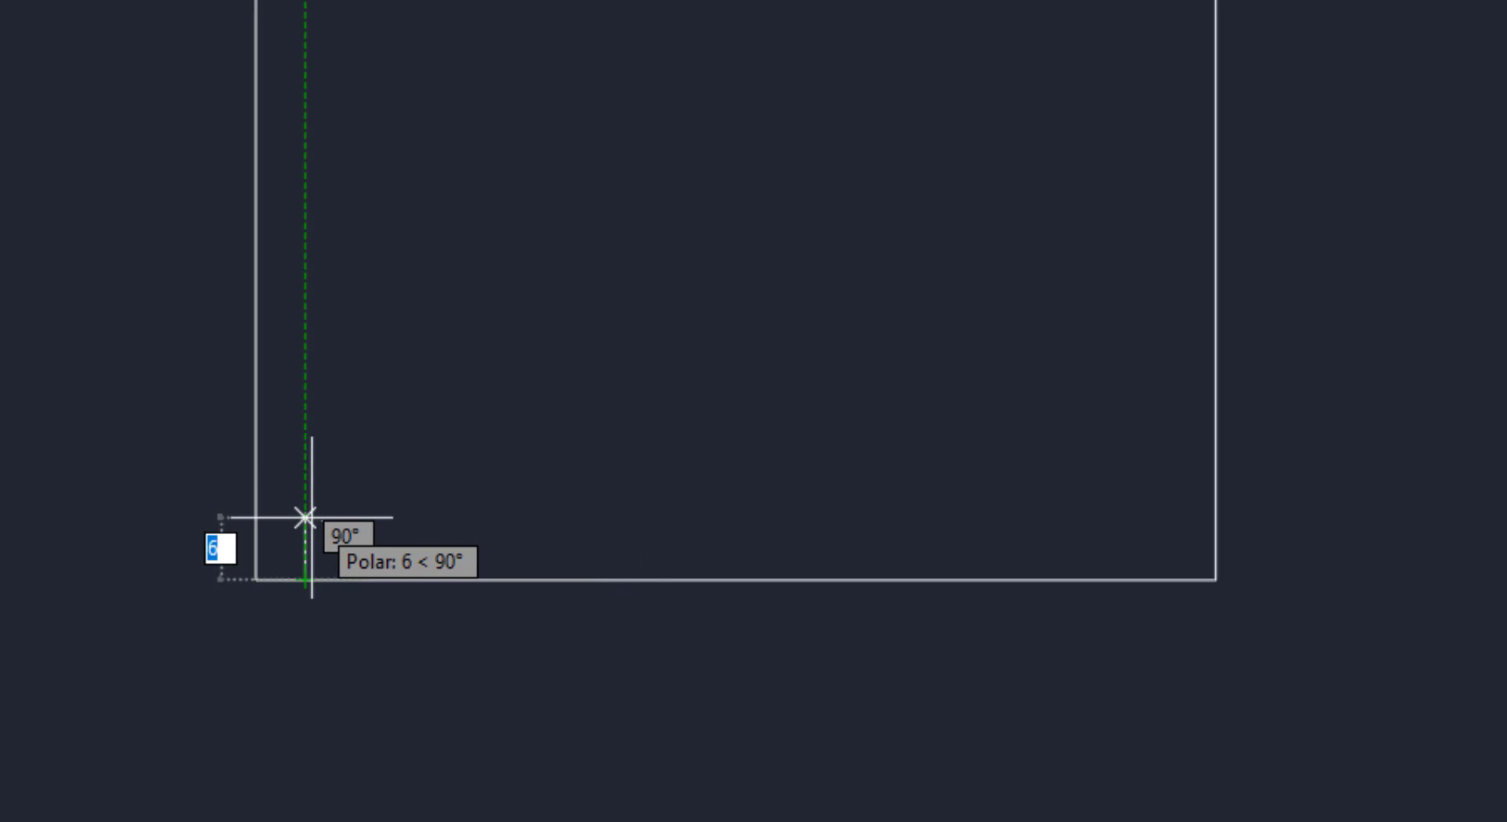
pyautogui.write('5')
pyautogui.press('Return')
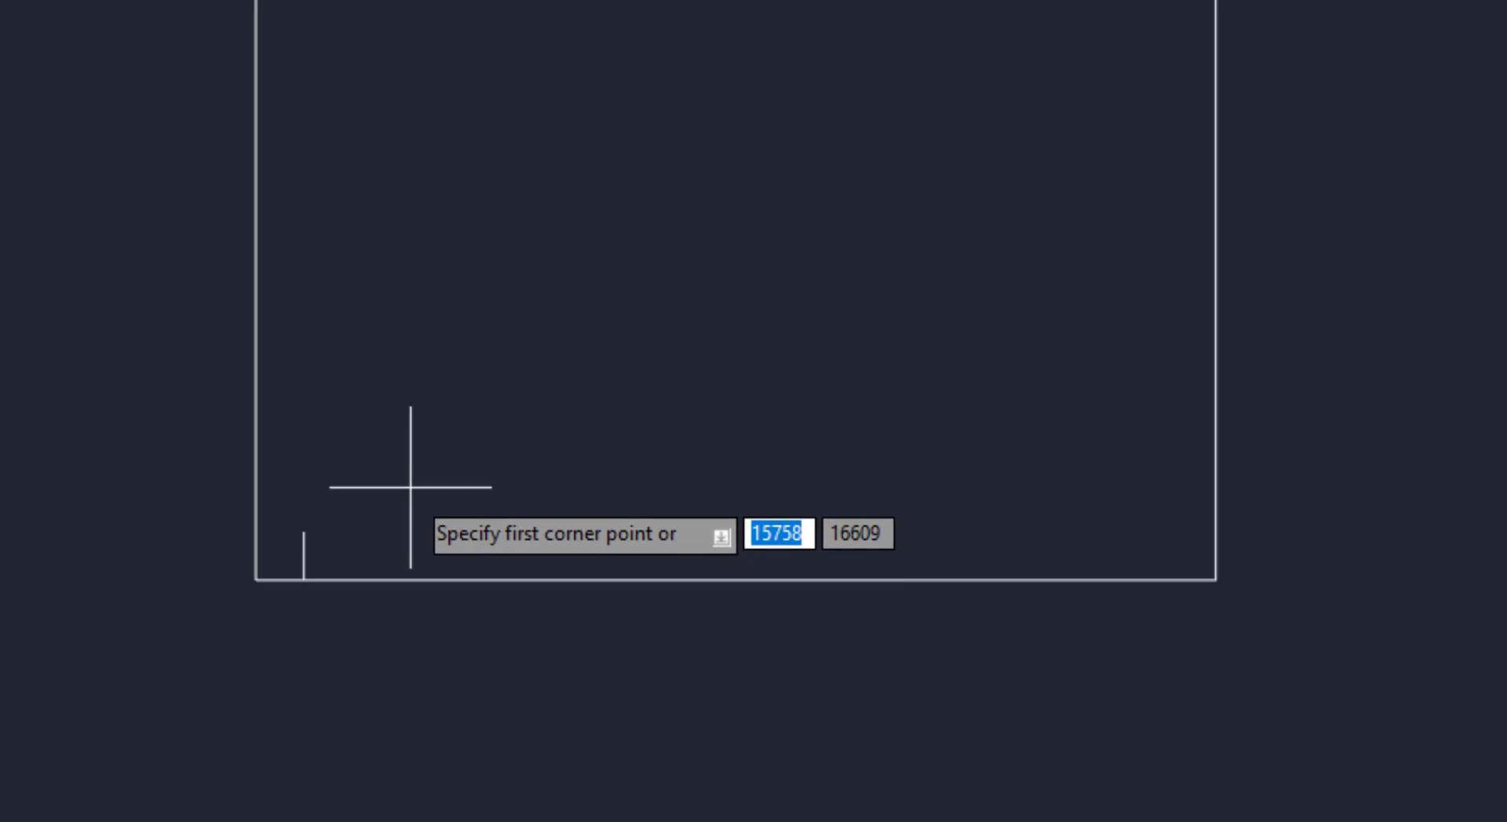
# Begin a 40-wide sash rectangle from the top of the 5-unit guide line.
pyautogui.click(304, 531)
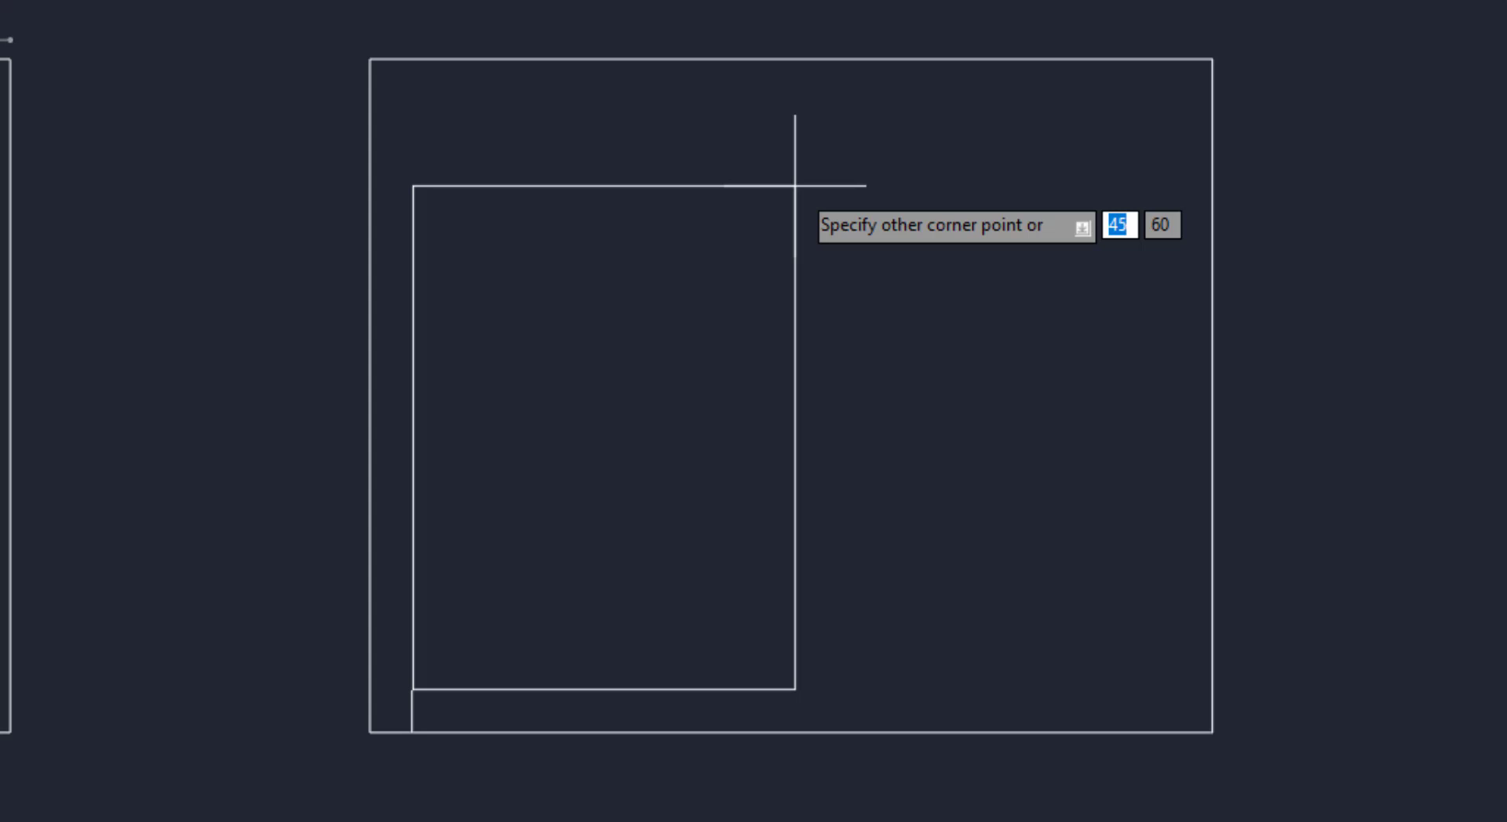
pyautogui.write('40')
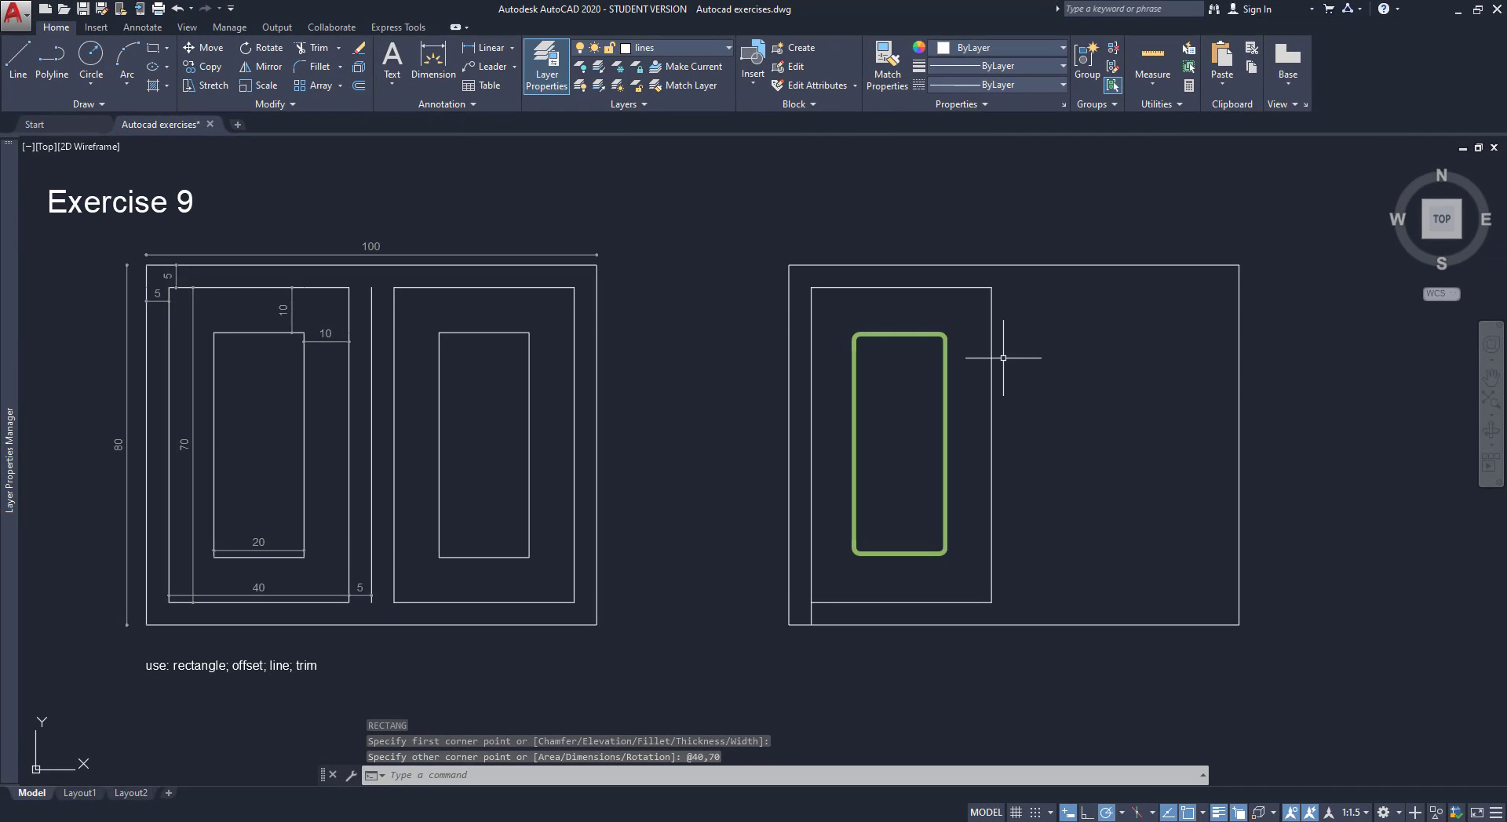
# Offset the left sash rectangle 10 units inward to form its inner pane.
pyautogui.click(359, 86)
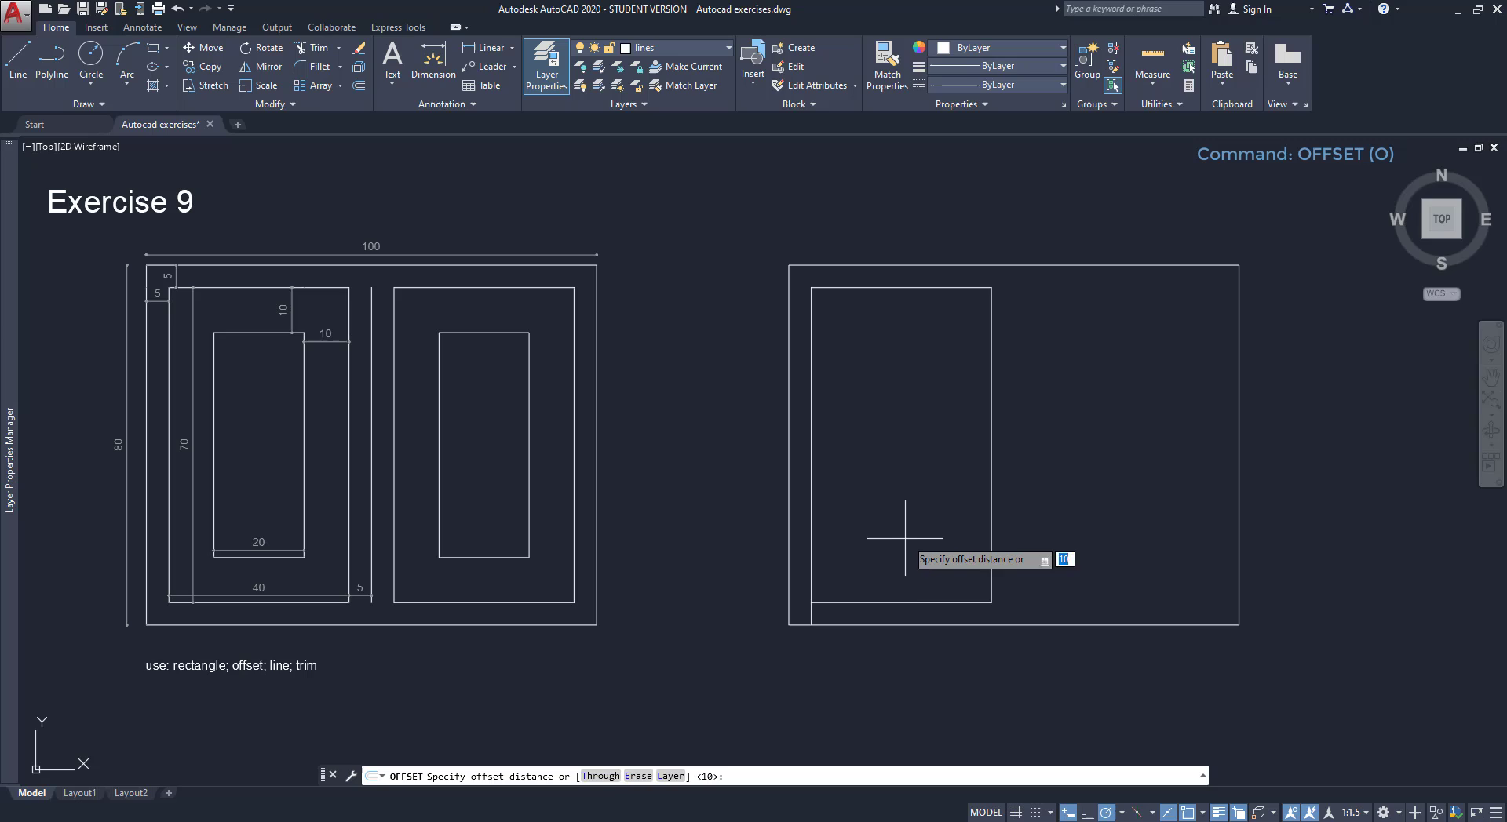
pyautogui.write('10')
pyautogui.press('Return')
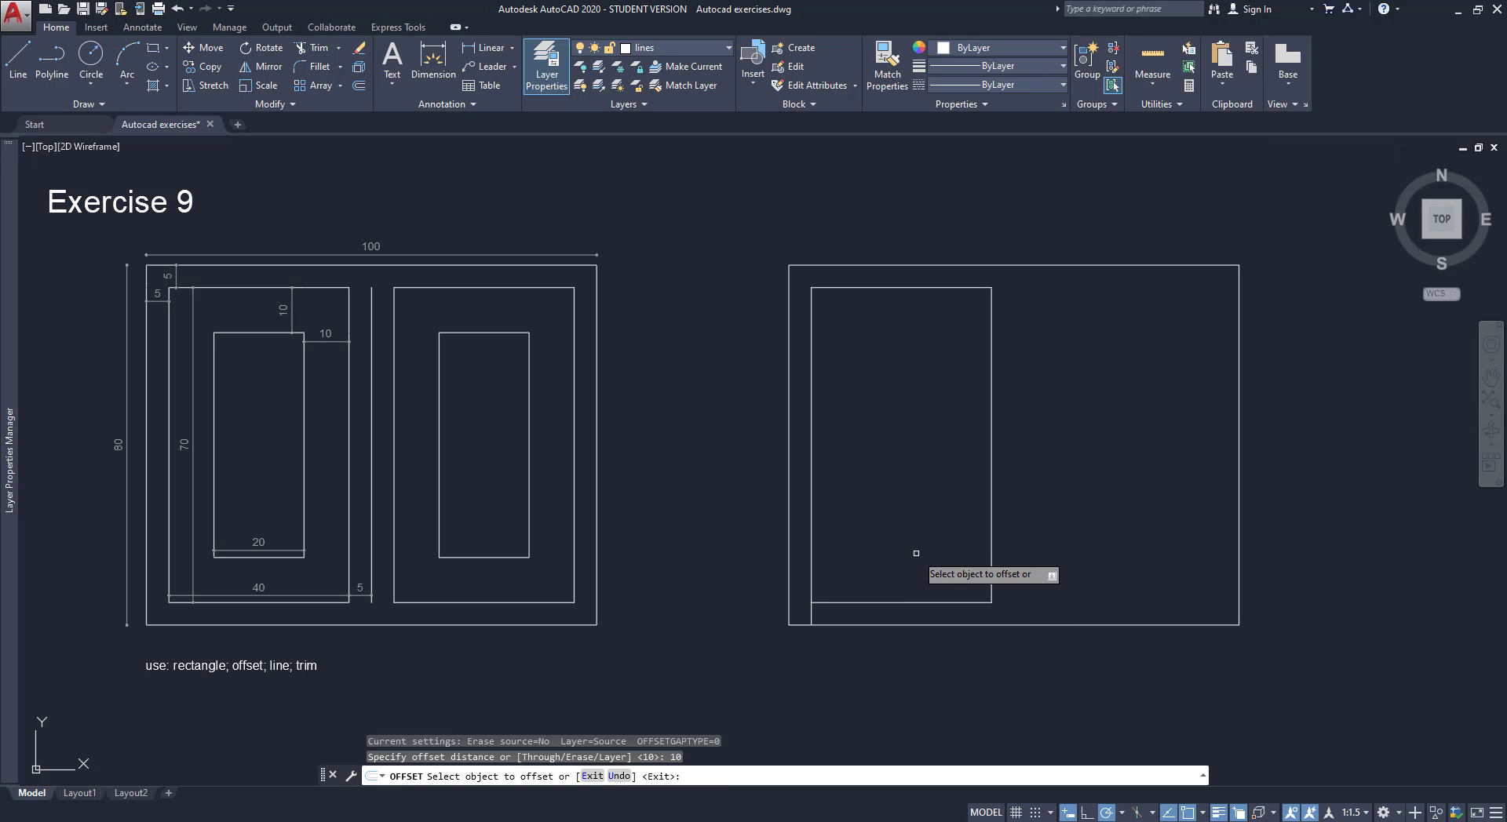
pyautogui.click(893, 602)
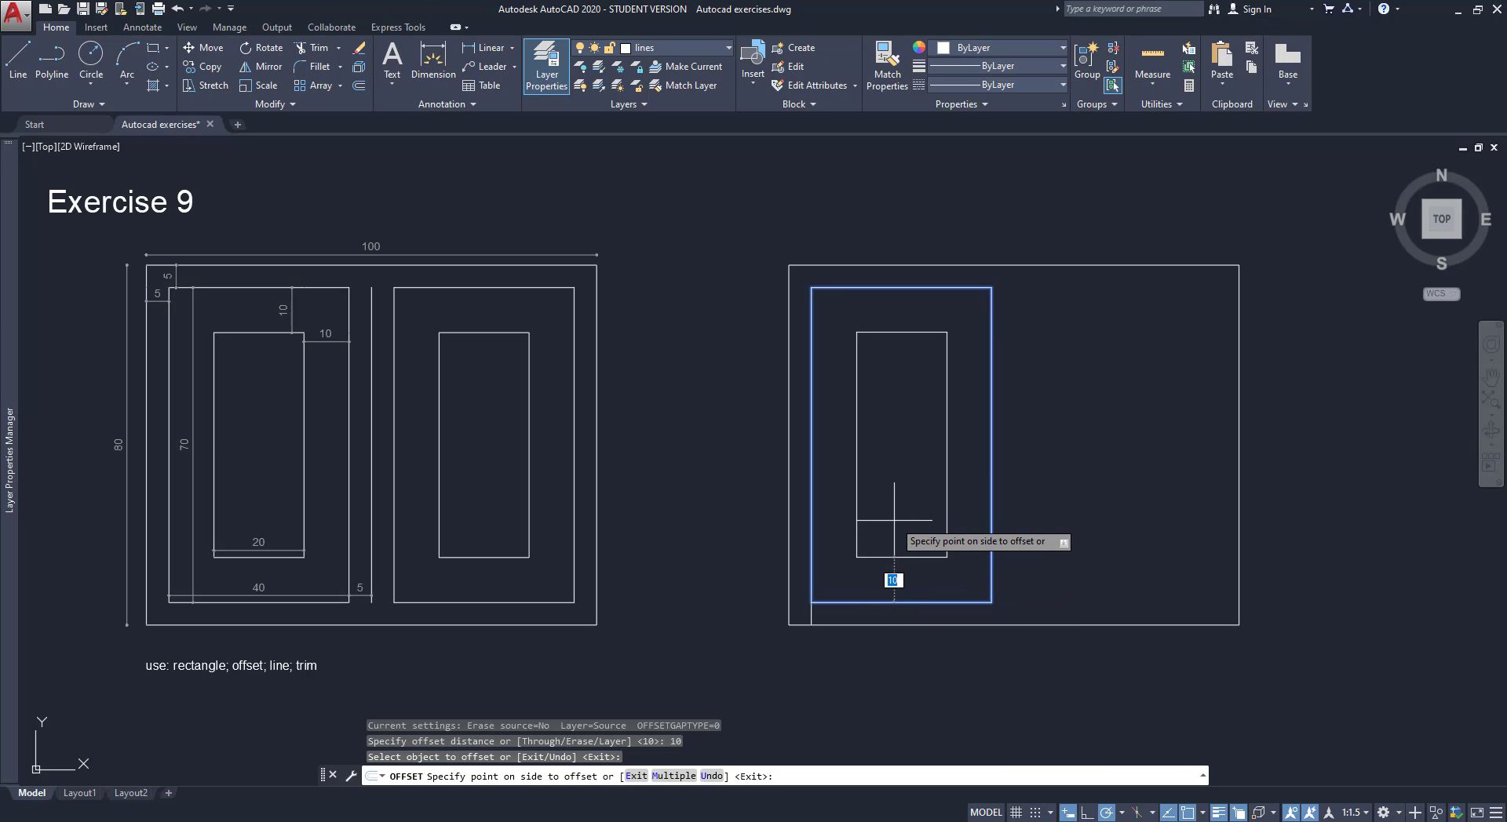
pyautogui.click(894, 520)
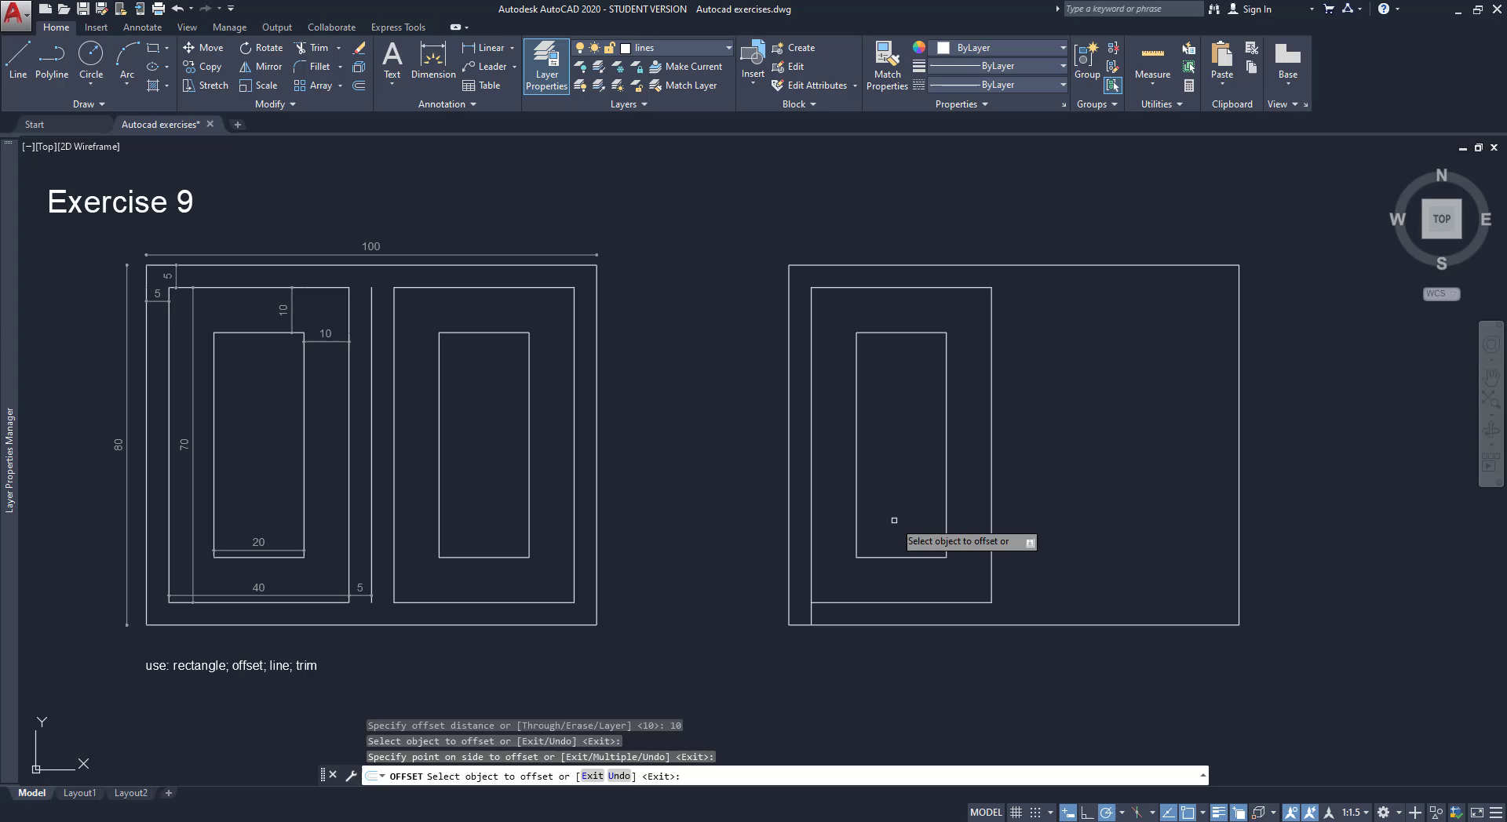
pyautogui.press('Return')
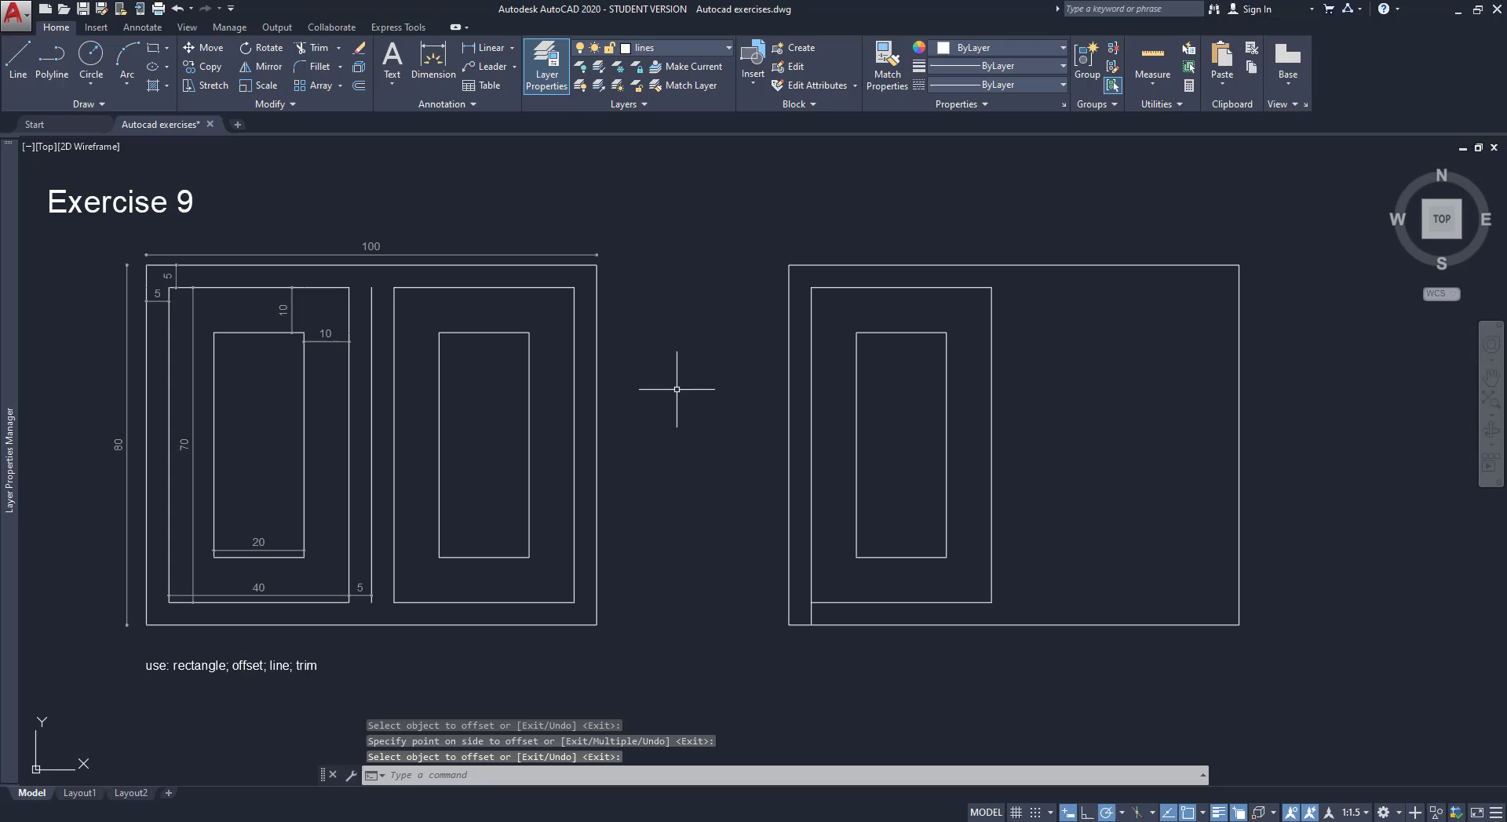
# Mirror both left rectangles about a vertical line through the frame top's midpoint, keeping the originals.
pyautogui.click(264, 69)
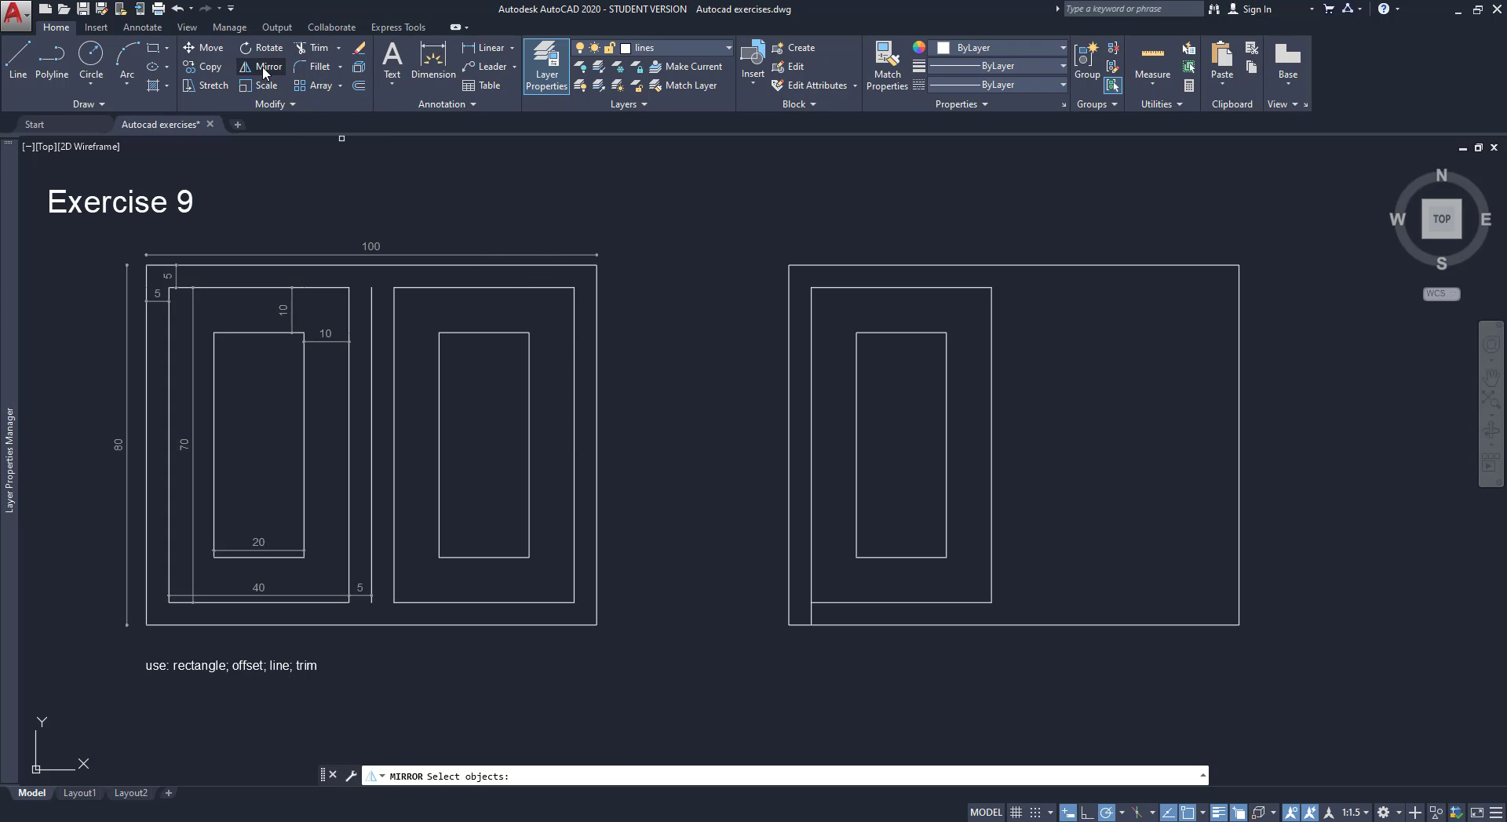
pyautogui.click(1017, 615)
pyautogui.click(919, 515)
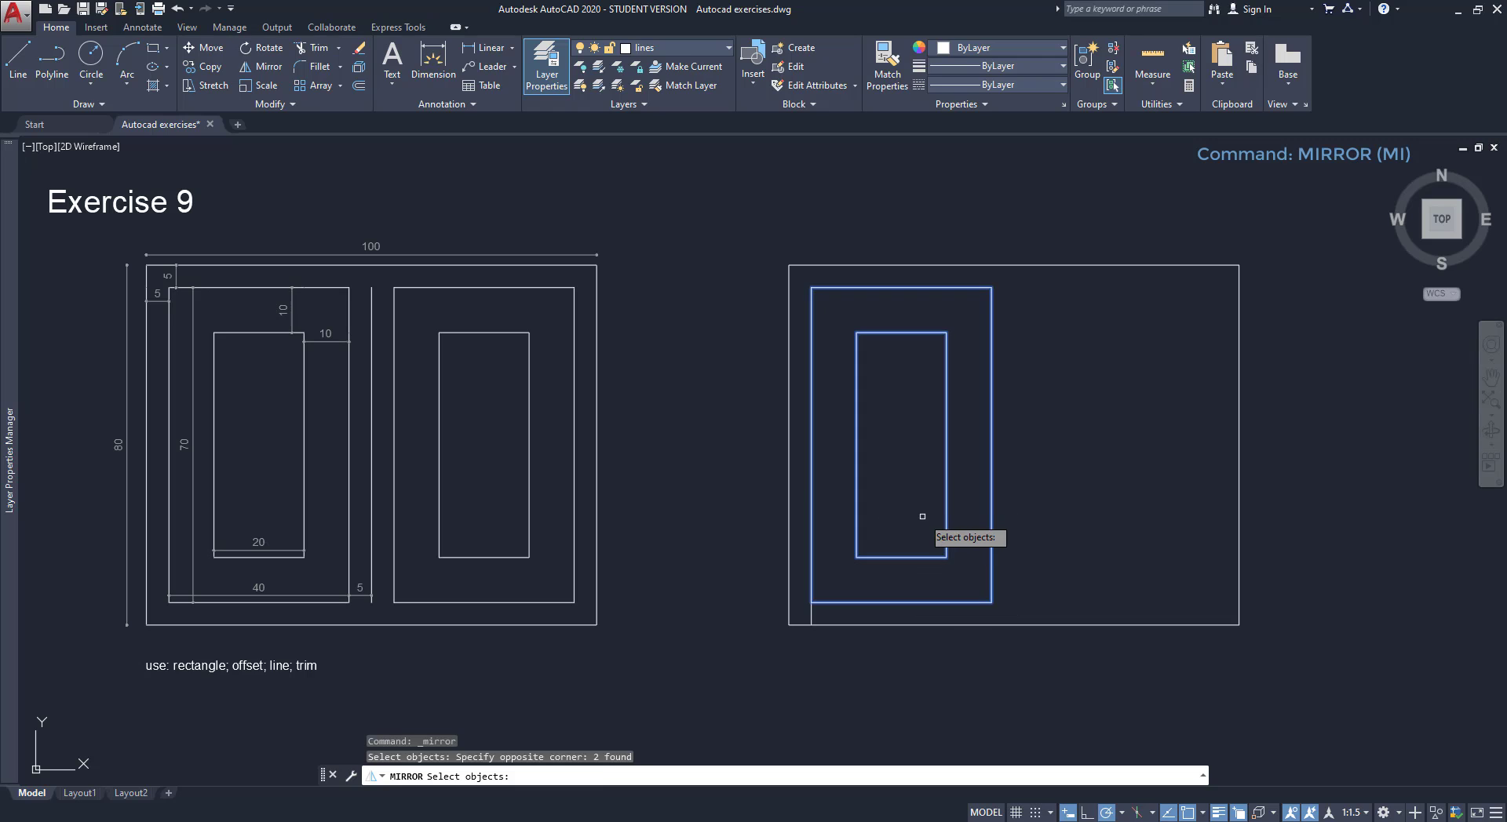
pyautogui.press('Return')
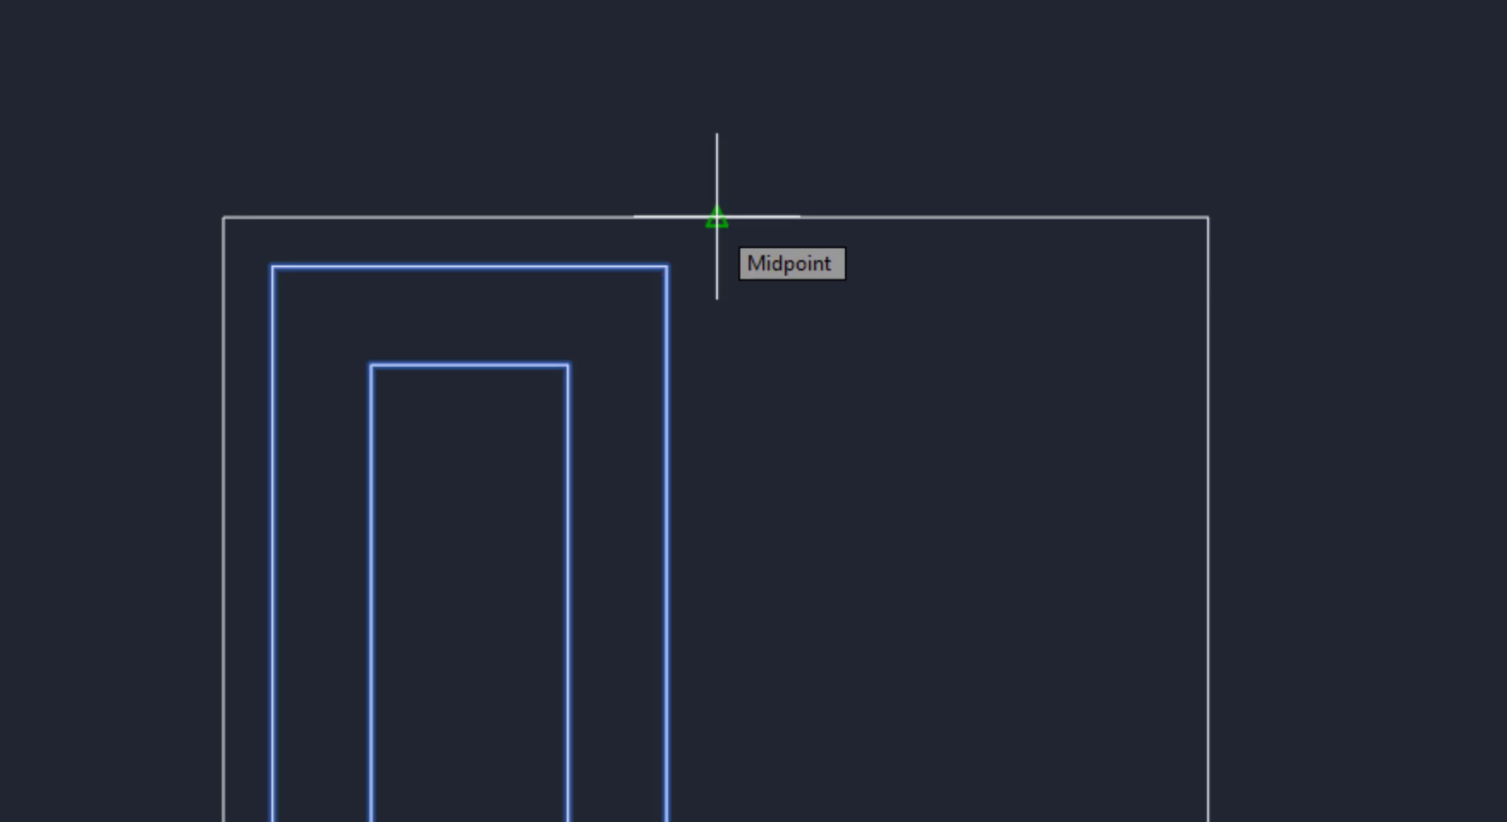
pyautogui.click(717, 216)
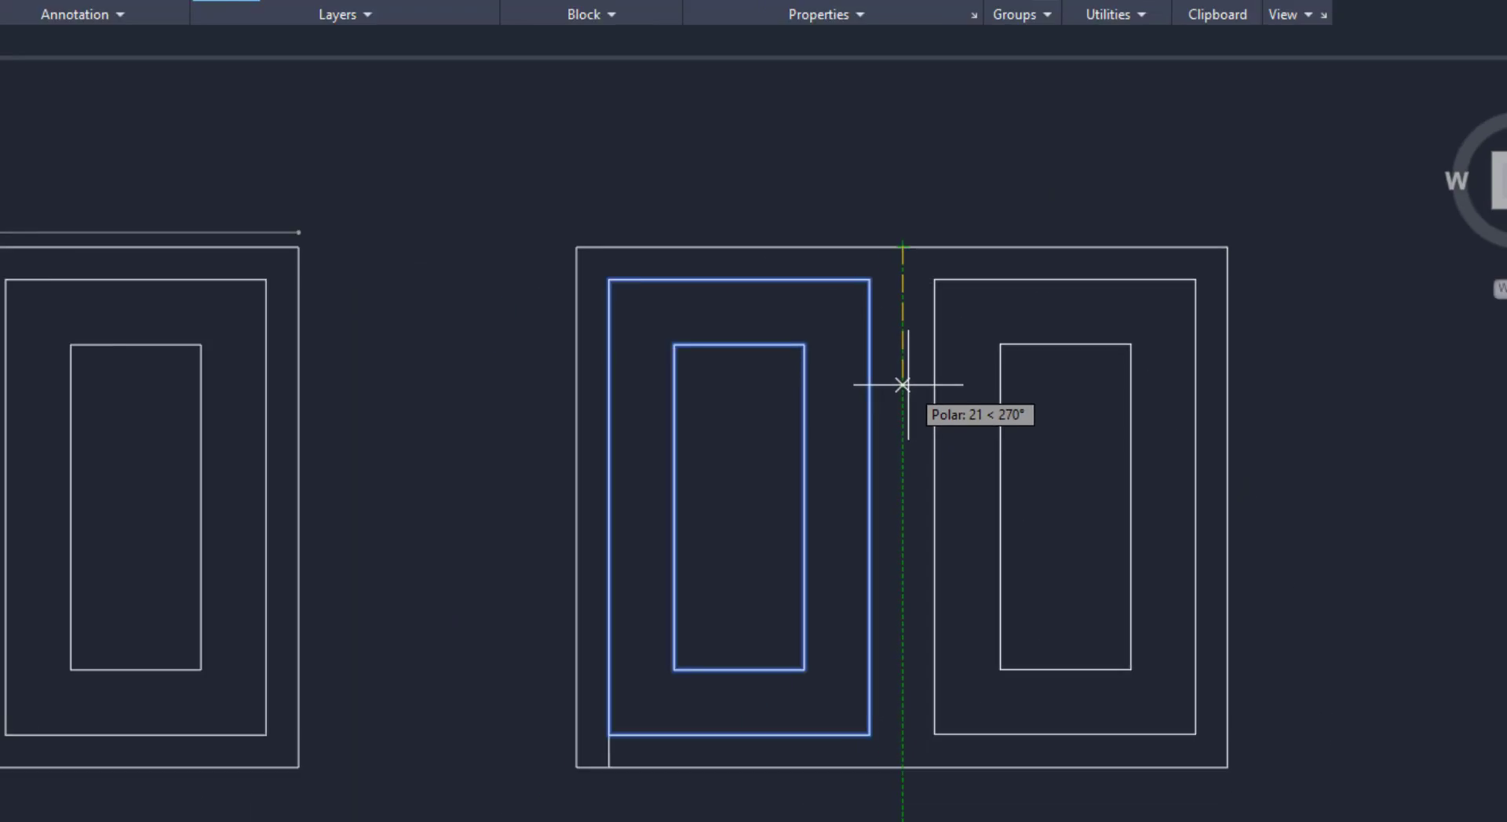
pyautogui.click(903, 384)
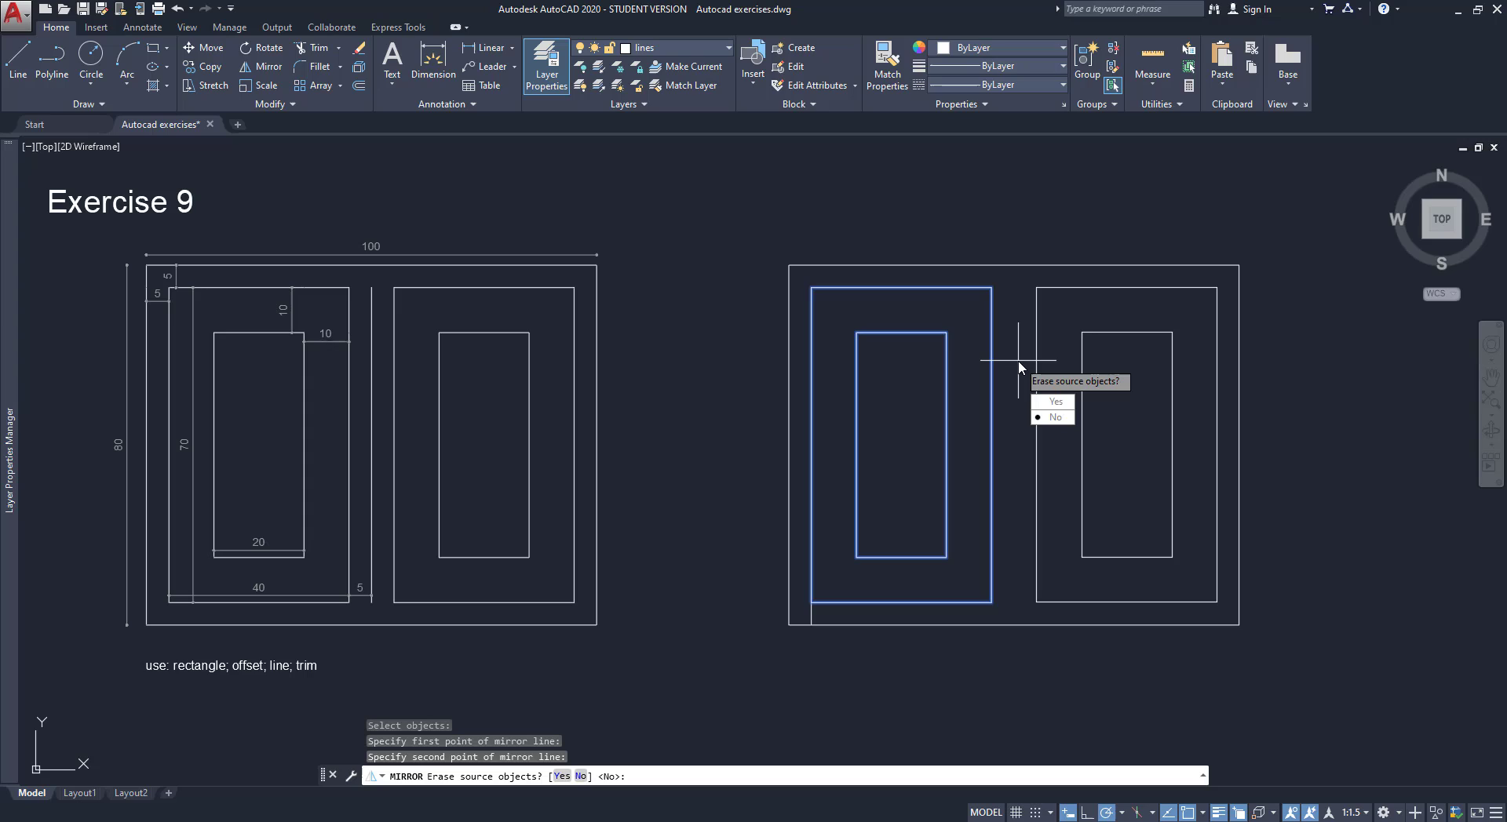
pyautogui.press('Return')
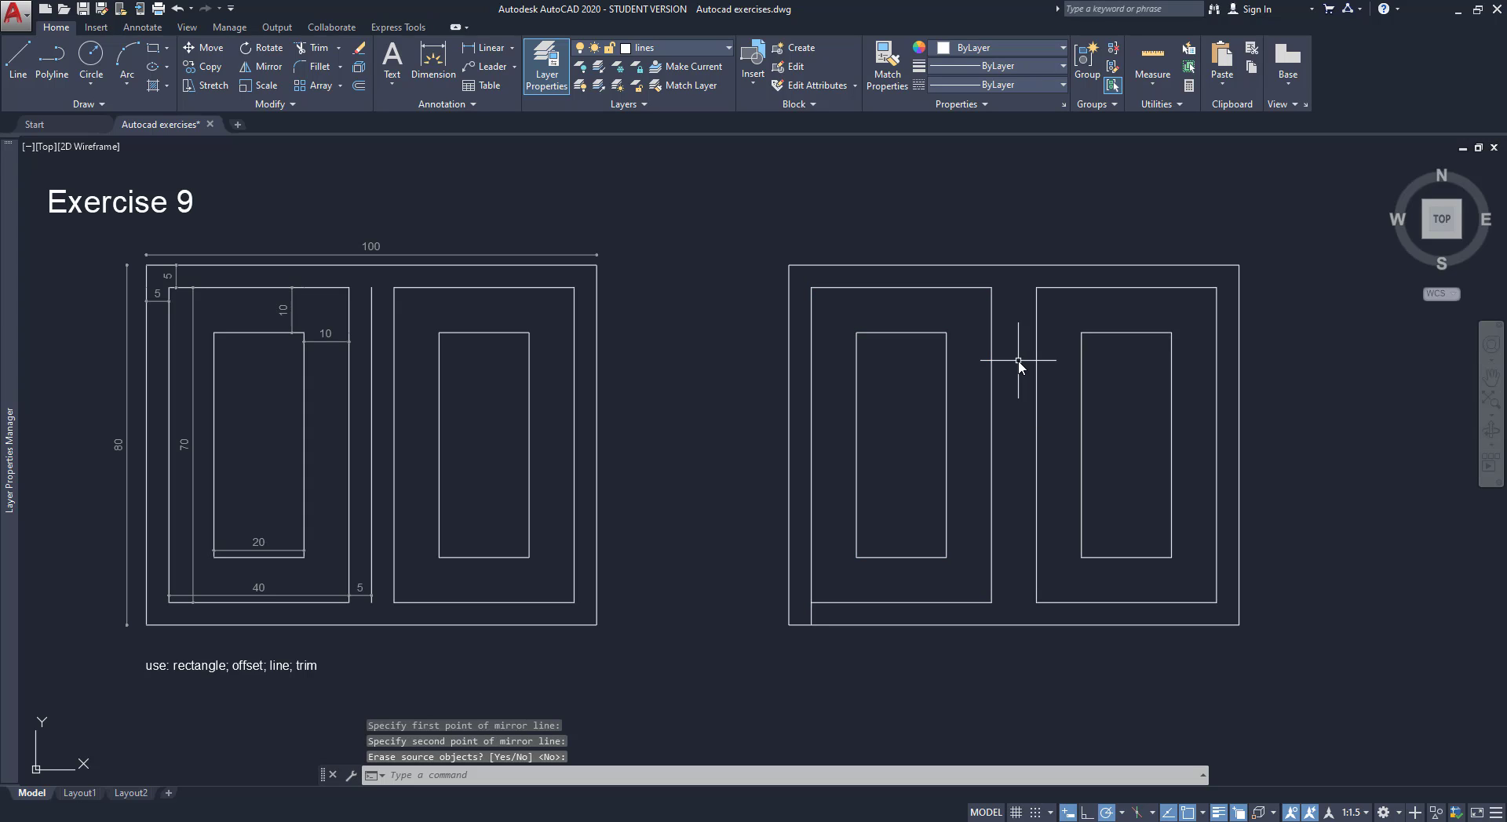
# Start a LINE with its first point on the frame's bottom edge between the two sashes.
pyautogui.write('L')
pyautogui.press('Return')
pyautogui.scroll(2, 1014, 620)
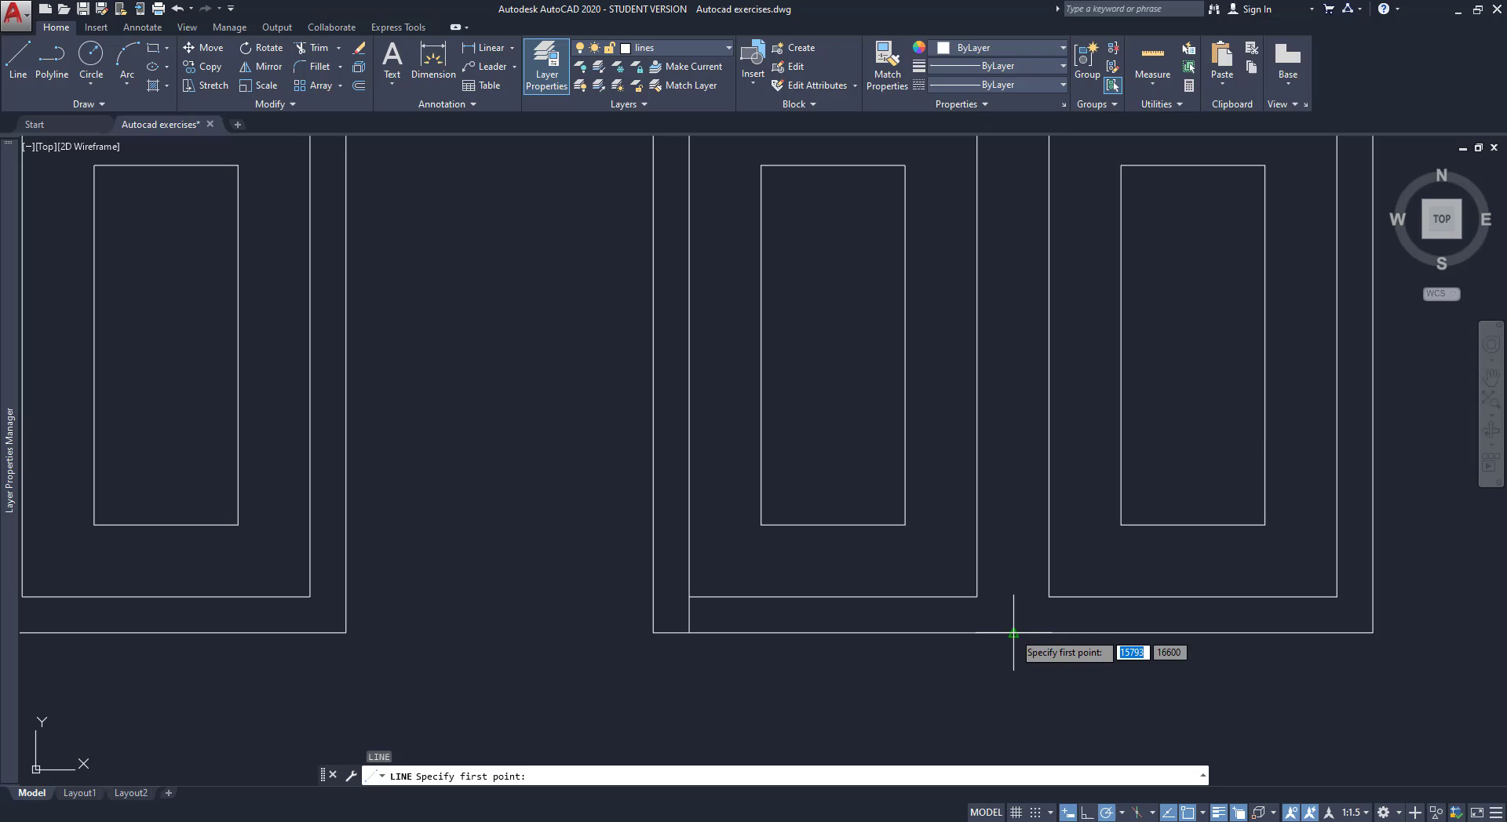
pyautogui.click(1013, 632)
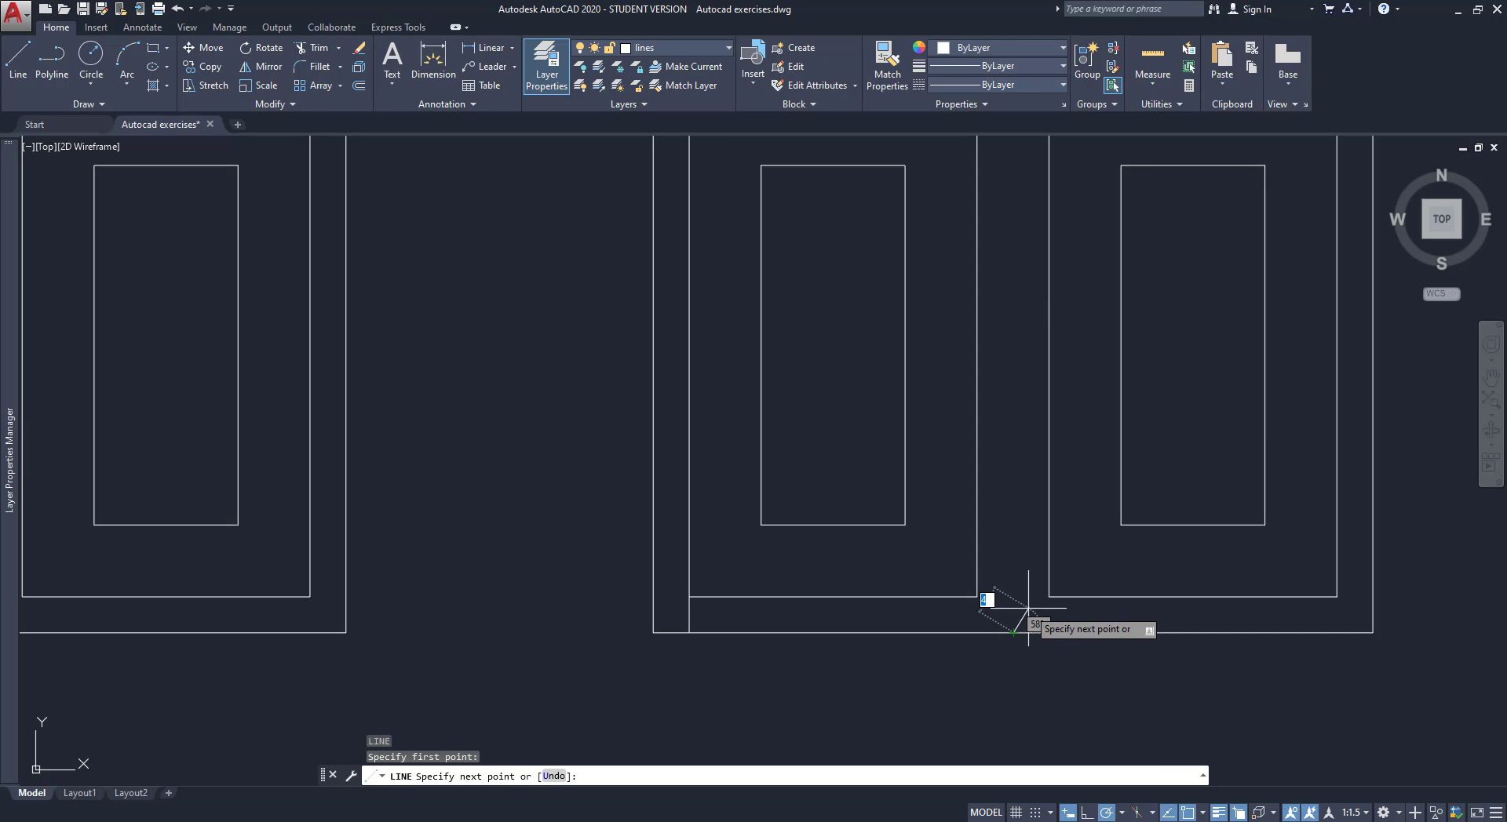
pyautogui.scroll(-2, 1021, 608)
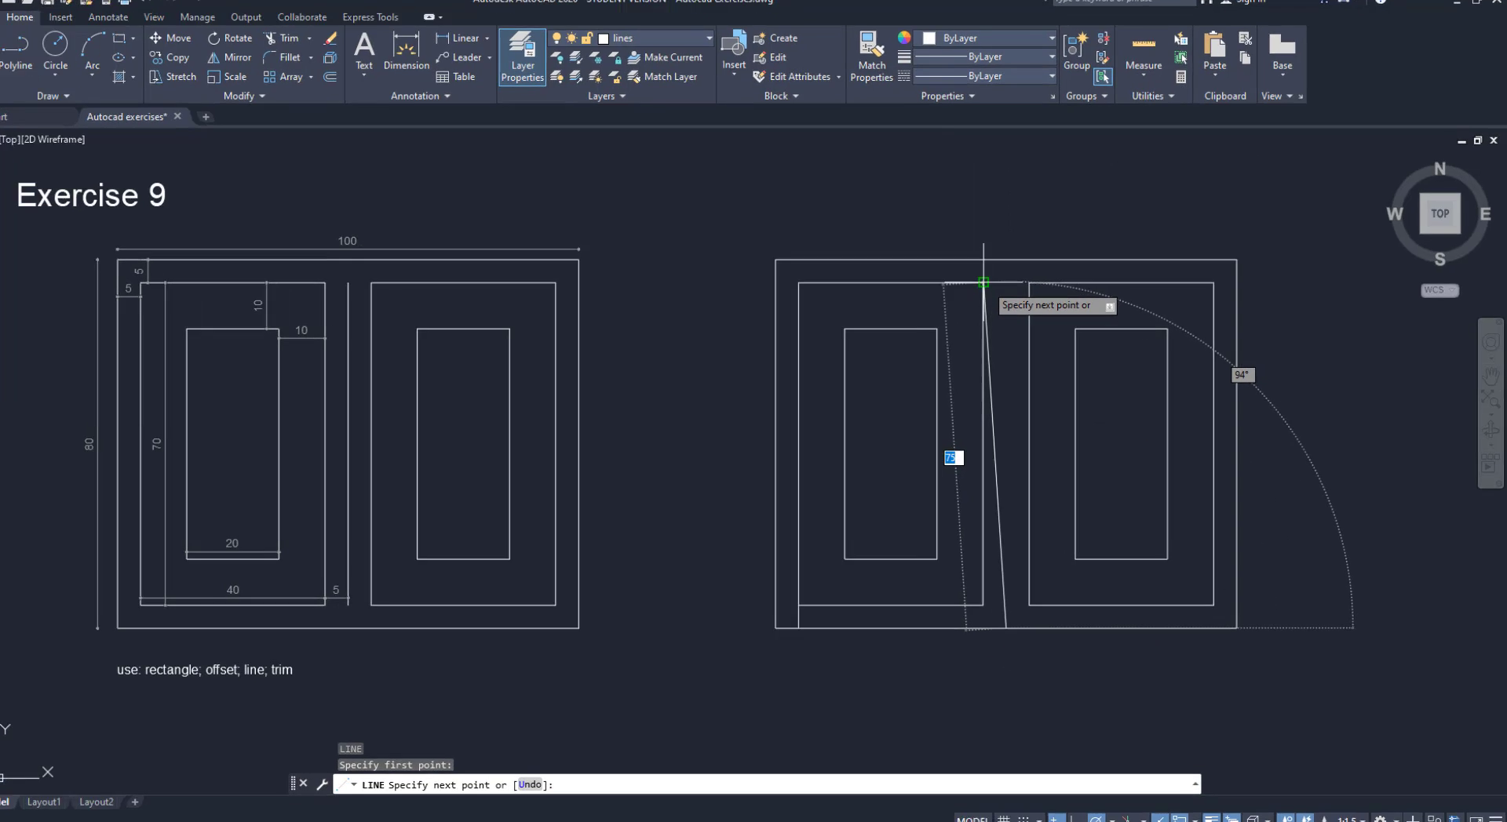